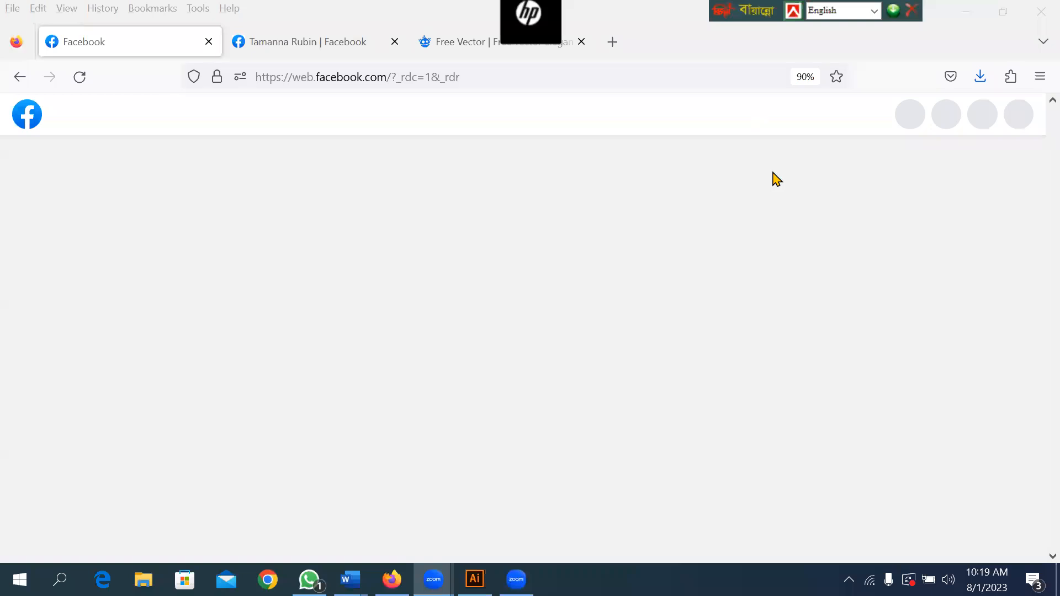
Switch to Illustrator and bring up the Untitled-2 business card document.
{"action": "left_click", "coordinate": [474, 580]}
{"action": "left_click", "coordinate": [342, 276]}
{"action": "left_click", "coordinate": [480, 284]}
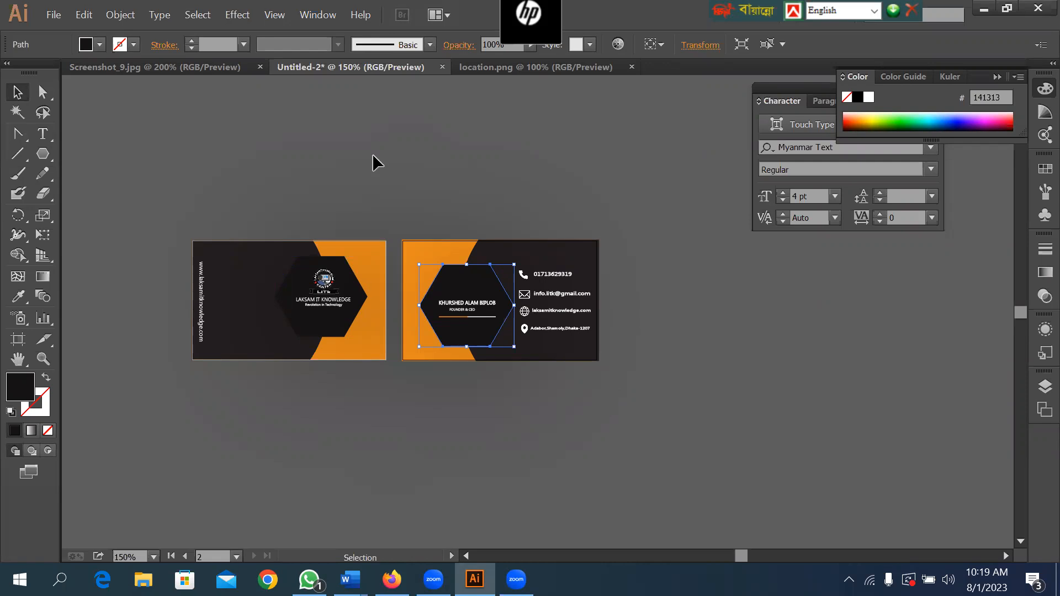
{"action": "left_click", "coordinate": [521, 67]}
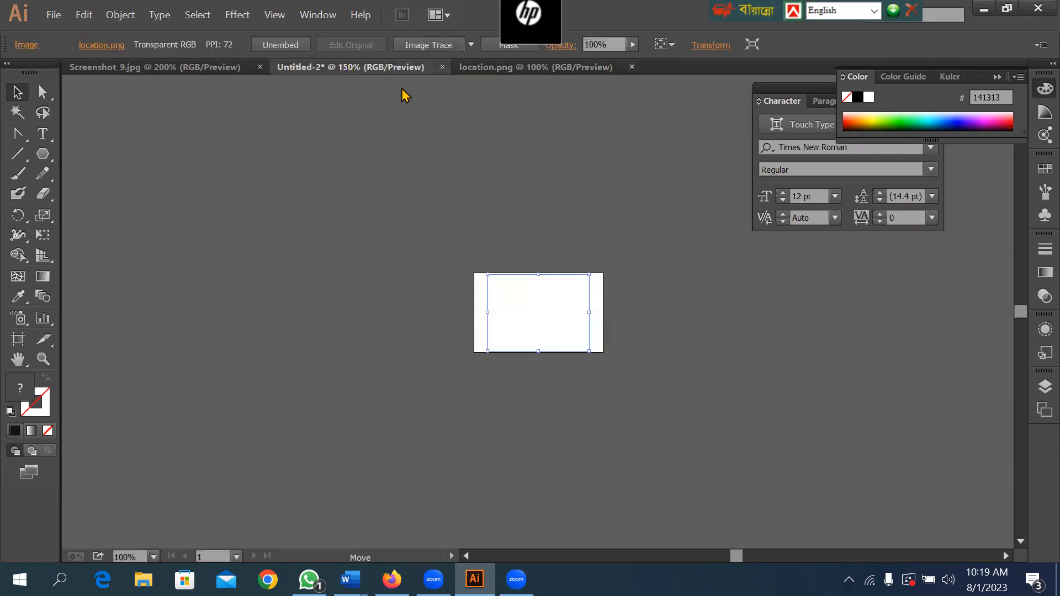
{"action": "left_click", "coordinate": [344, 67]}
{"action": "right_click", "coordinate": [447, 123]}
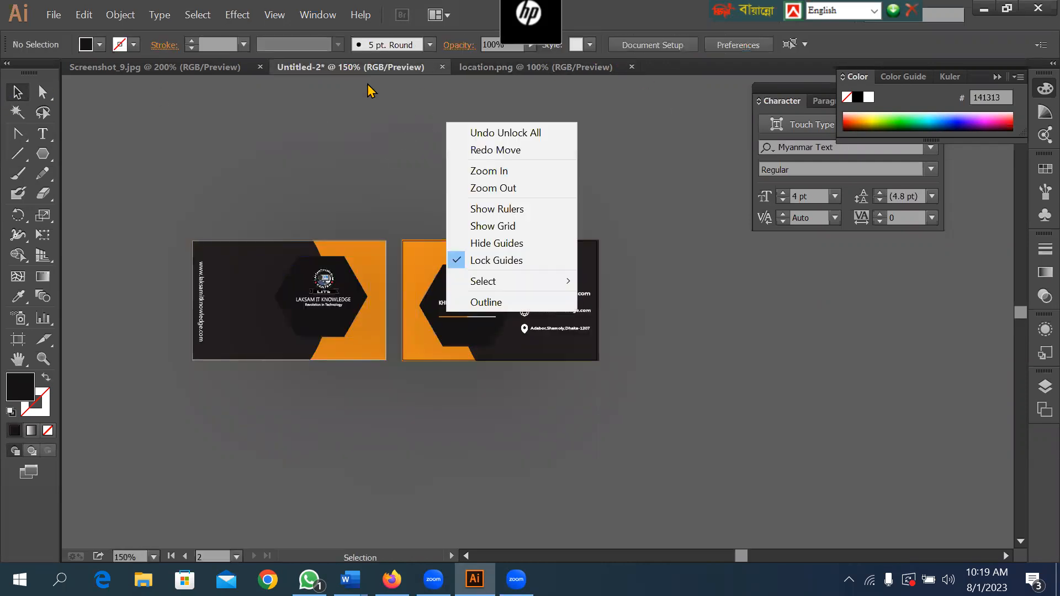
{"action": "left_click", "coordinate": [274, 14]}
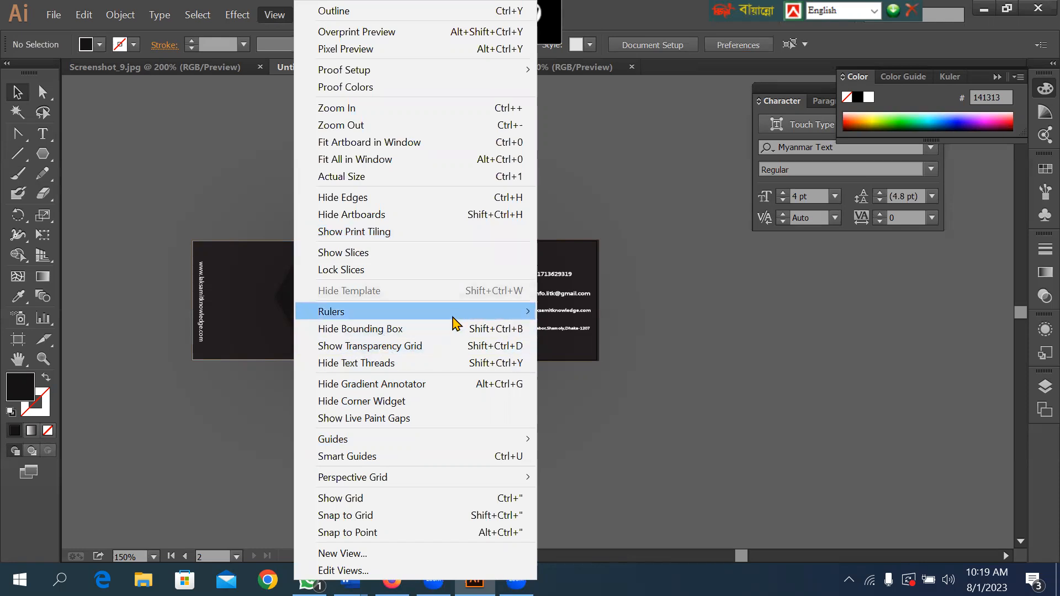
{"action": "mouse_move", "coordinate": [453, 317]}
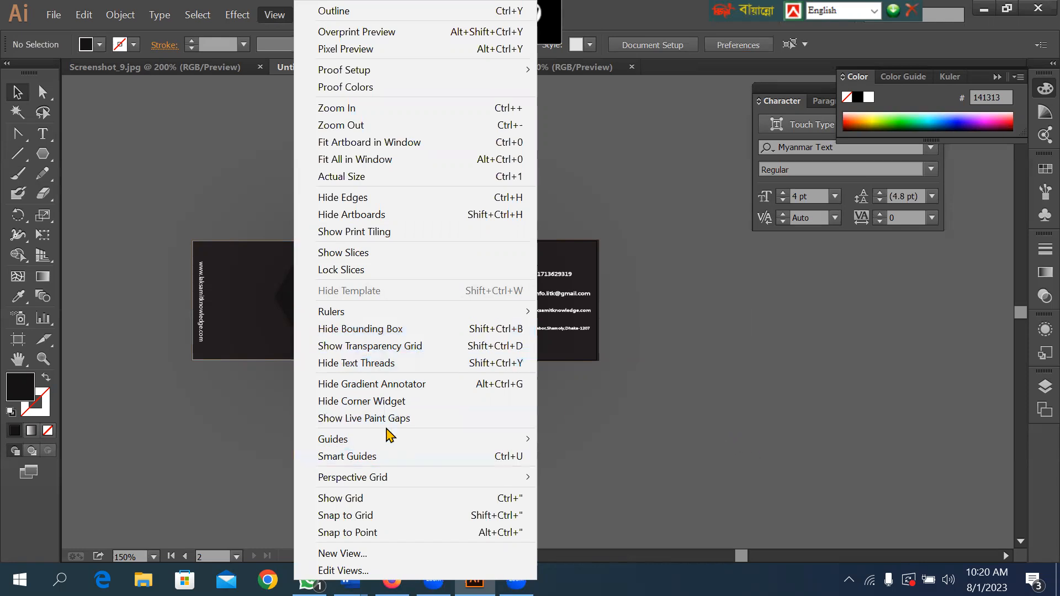
{"action": "left_click", "coordinate": [630, 419]}
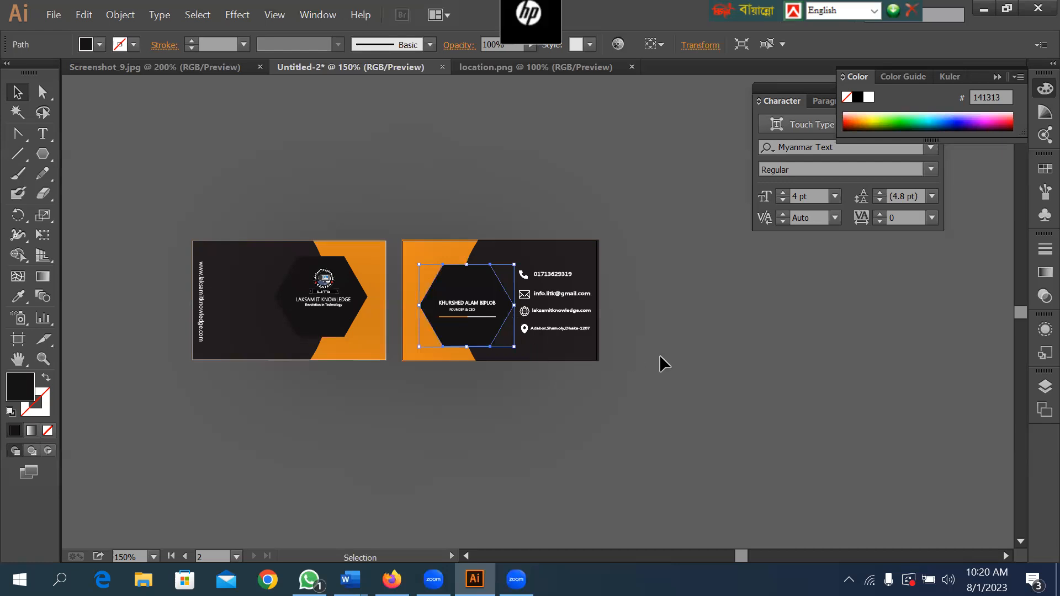
Lock the black hexagon behind the name and job title on the contact-details card.
{"action": "key", "text": "space"}
{"action": "left_click_drag", "start_coordinate": [291, 186], "coordinate": [639, 188]}
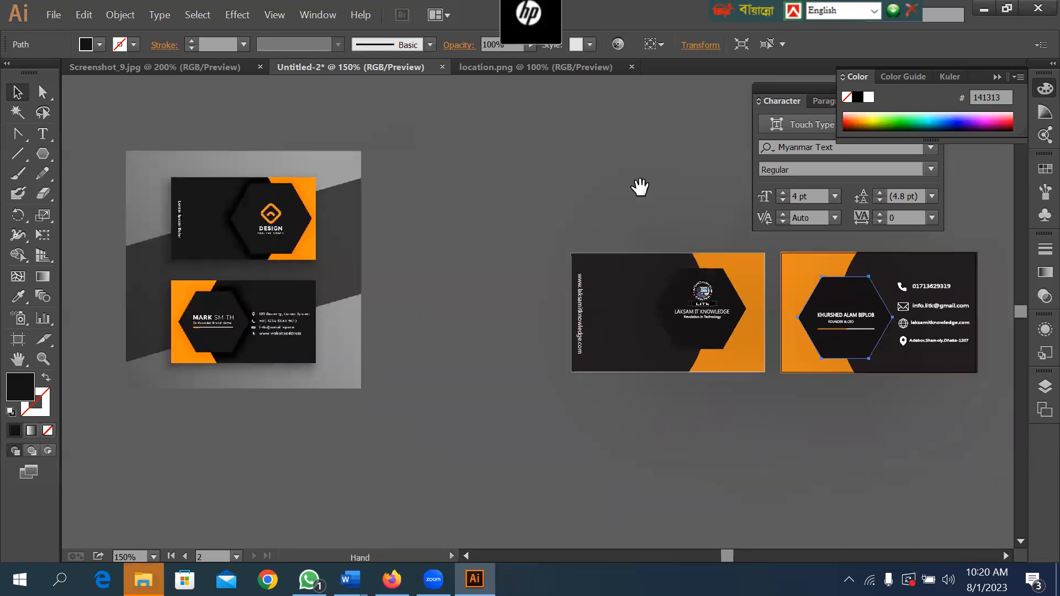
{"action": "key", "text": "space"}
{"action": "left_click_drag", "start_coordinate": [663, 210], "coordinate": [520, 202]}
{"action": "key", "text": "ctrl+space"}
{"action": "left_click_drag", "start_coordinate": [716, 245], "coordinate": [834, 376]}
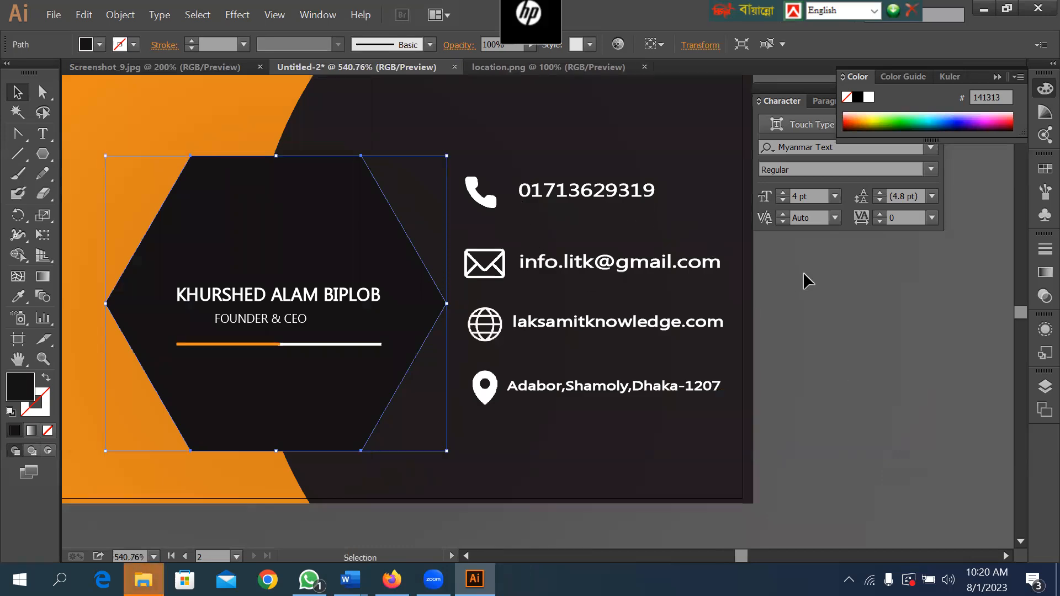
{"action": "mouse_move", "coordinate": [665, 212]}
{"action": "left_mouse_down"}
{"action": "mouse_move", "coordinate": [597, 213]}
{"action": "mouse_move", "coordinate": [666, 214]}
{"action": "left_mouse_up"}
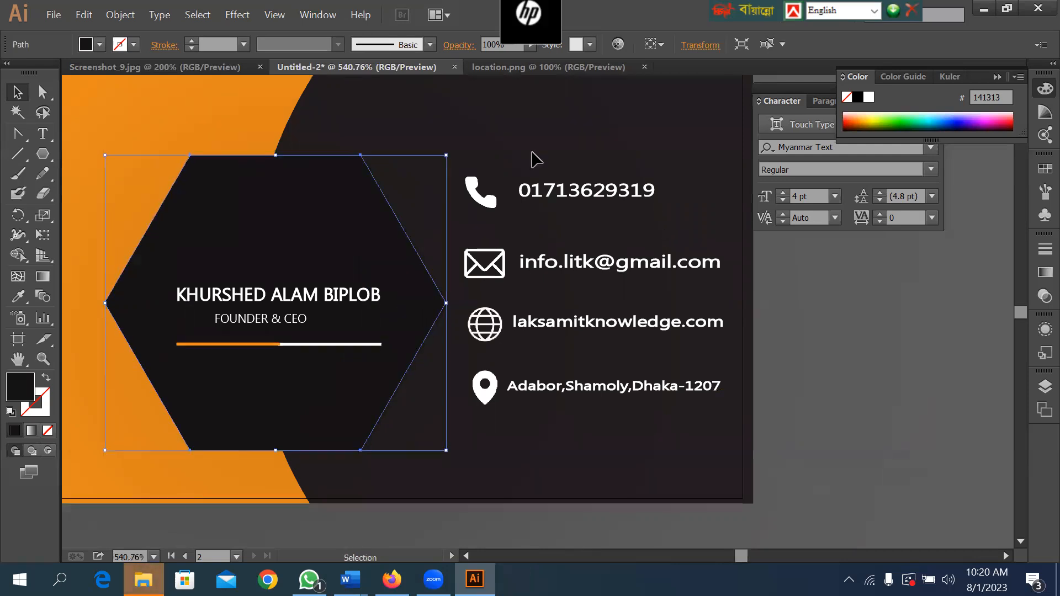
{"action": "left_click", "coordinate": [120, 14]}
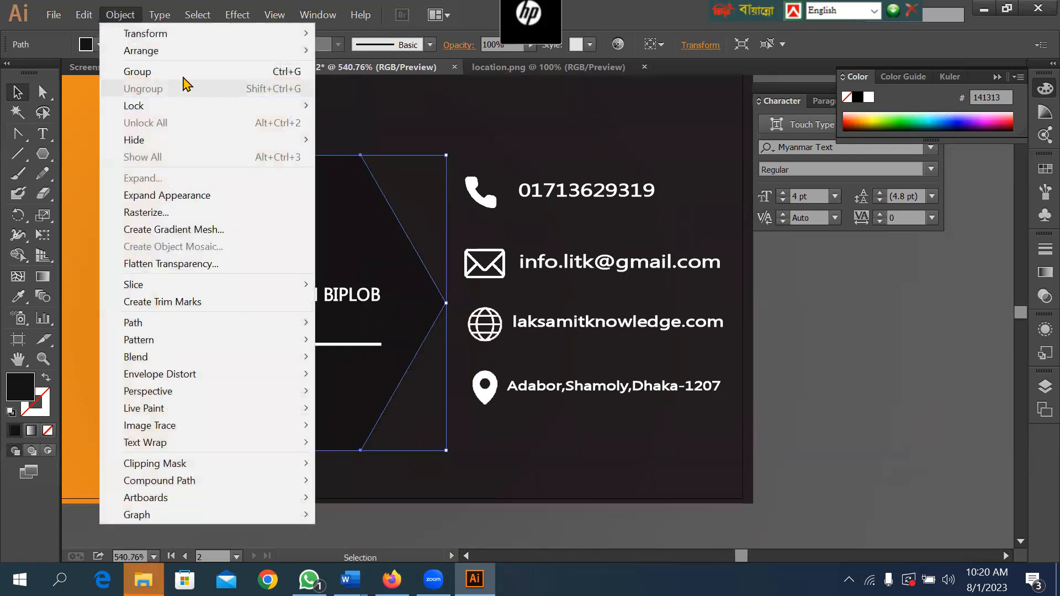
{"action": "left_click", "coordinate": [360, 108]}
Lock the dark curved panel and the orange background of the contact-details card.
{"action": "left_click", "coordinate": [331, 147]}
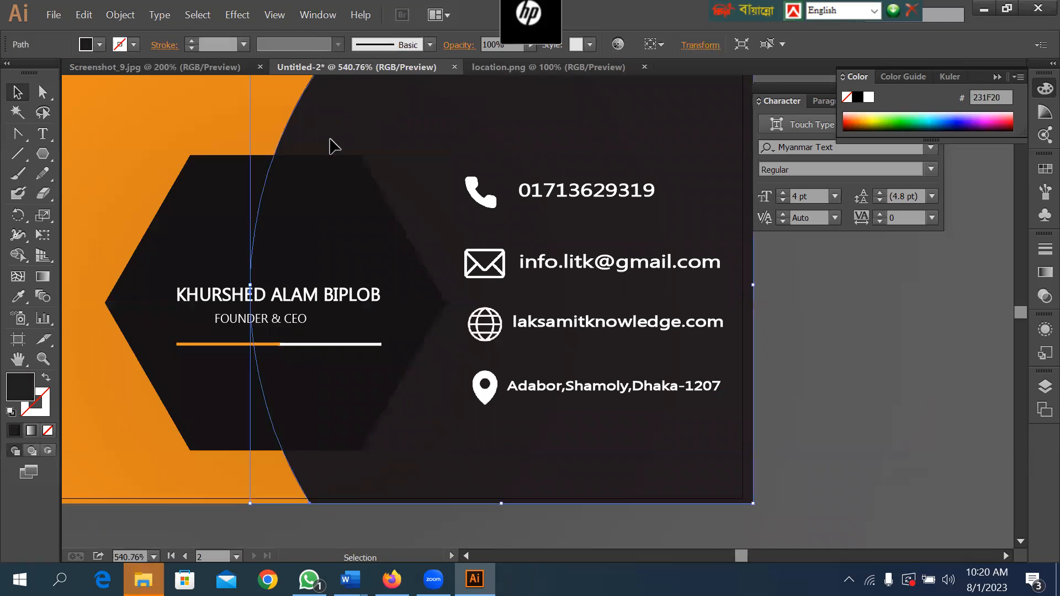
{"action": "left_click", "coordinate": [116, 15]}
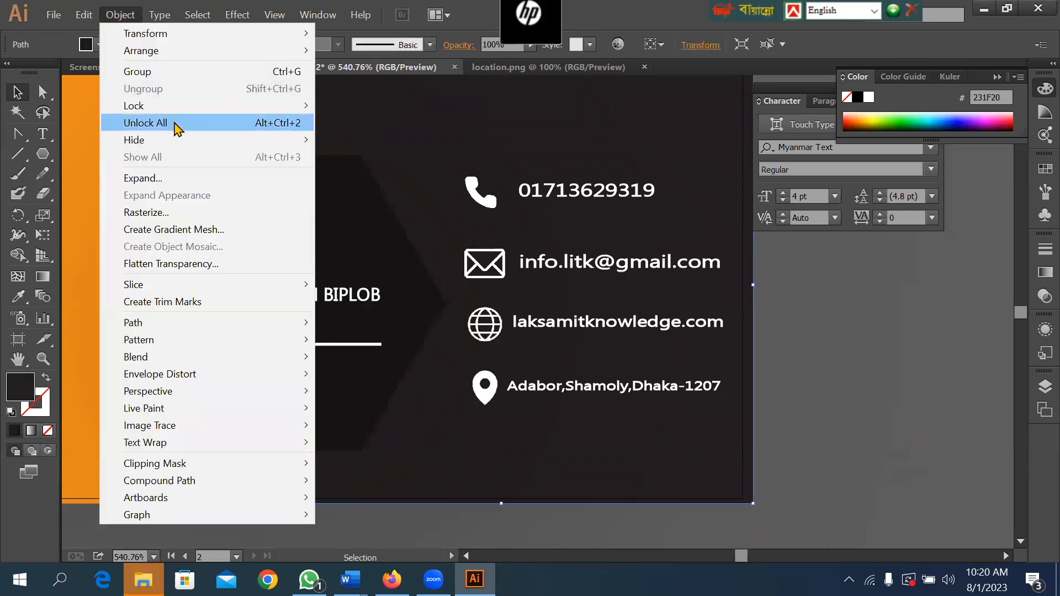
{"action": "mouse_move", "coordinate": [182, 106]}
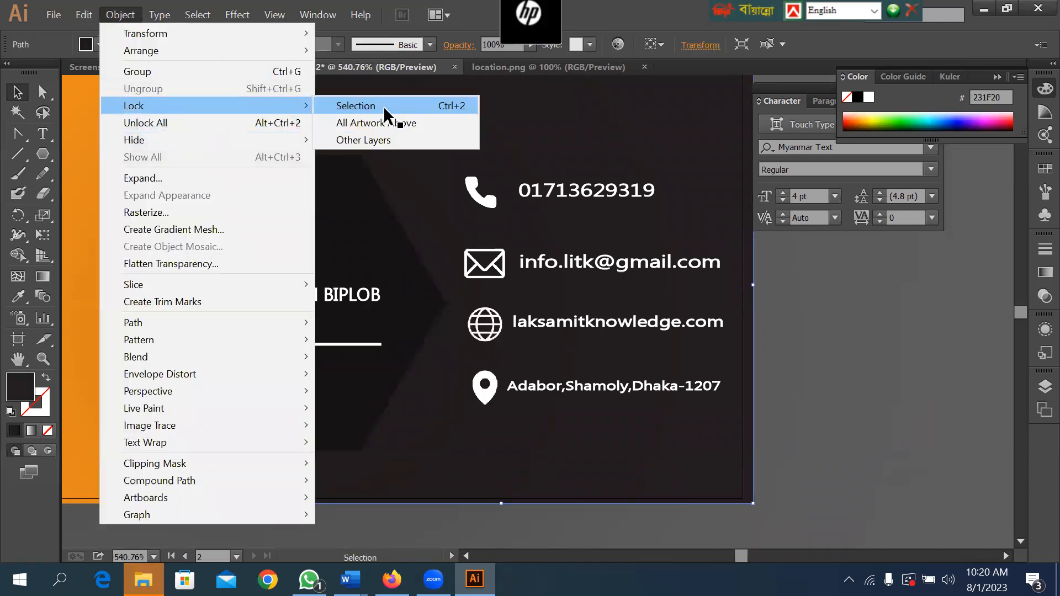
{"action": "left_click", "coordinate": [383, 109]}
{"action": "left_click", "coordinate": [580, 191]}
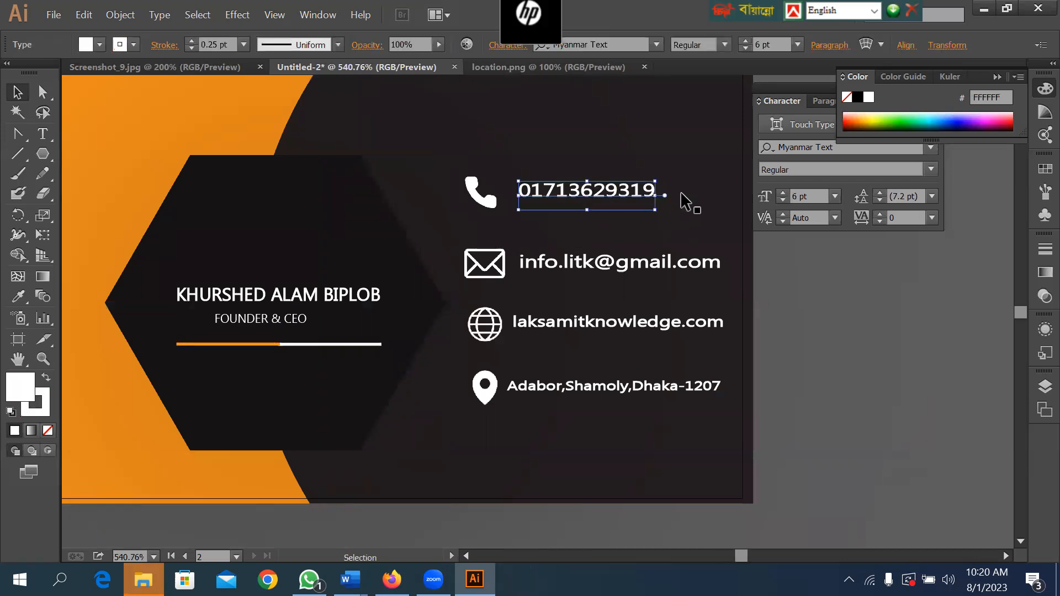
{"action": "left_click", "coordinate": [667, 235]}
{"action": "left_click", "coordinate": [120, 15]}
{"action": "mouse_move", "coordinate": [165, 109]}
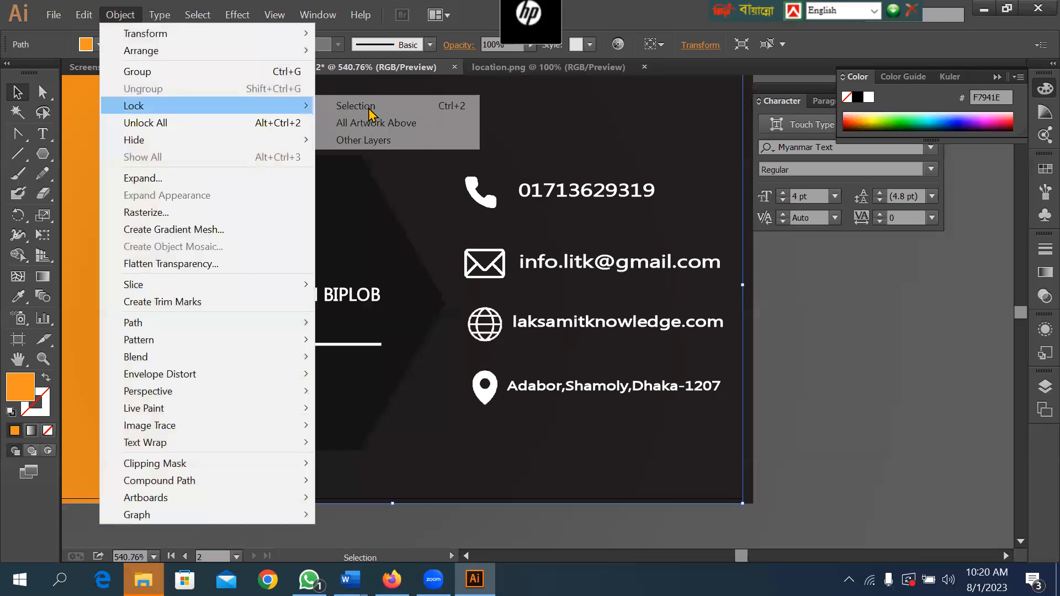
{"action": "left_click", "coordinate": [369, 107]}
Move the phone row down to Y about 0.66 in and the website row up to about 1.14 in, nearer the email row.
{"action": "left_click_drag", "start_coordinate": [672, 208], "coordinate": [460, 164]}
{"action": "left_click_drag", "start_coordinate": [533, 199], "coordinate": [538, 205]}
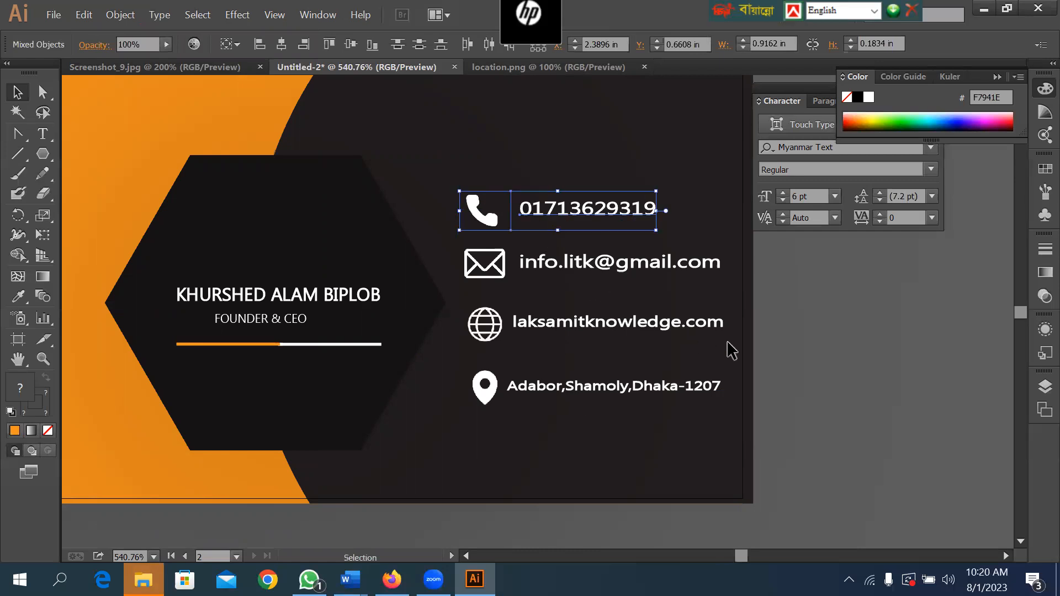
{"action": "left_click_drag", "start_coordinate": [722, 356], "coordinate": [486, 315]}
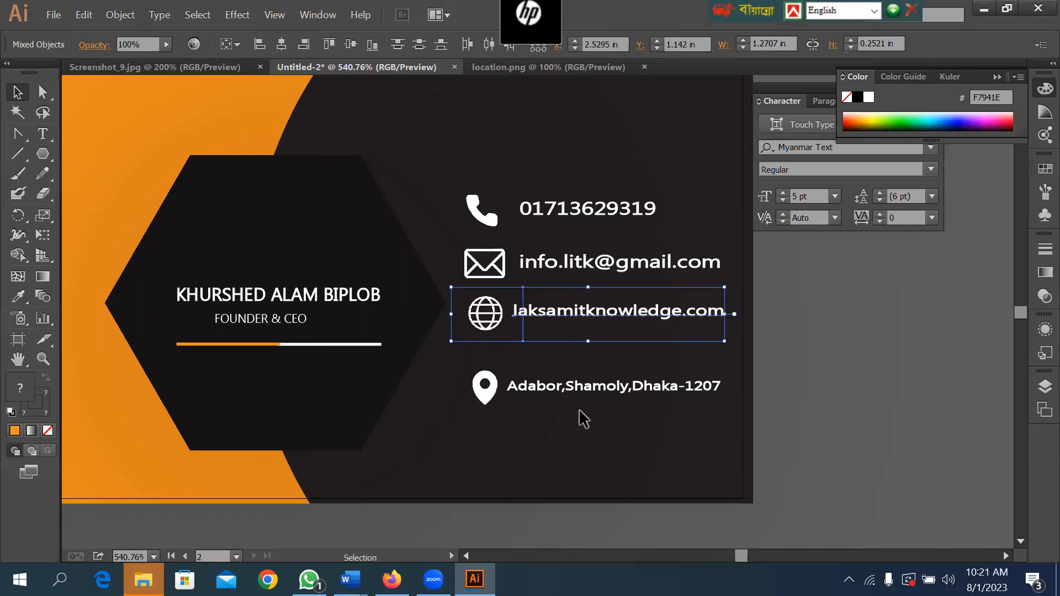
Move the location icon and address text up under the website row, to about X 2.54 in, Y 1.35 in.
{"action": "left_click", "coordinate": [680, 415]}
{"action": "left_click", "coordinate": [486, 381]}
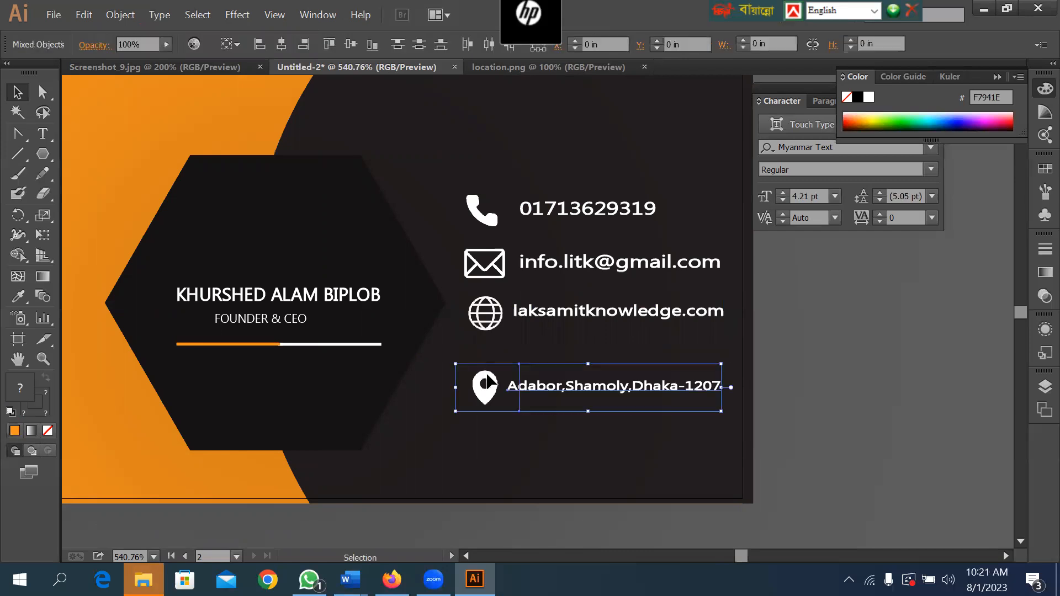
{"action": "left_click_drag", "start_coordinate": [488, 380], "coordinate": [490, 358]}
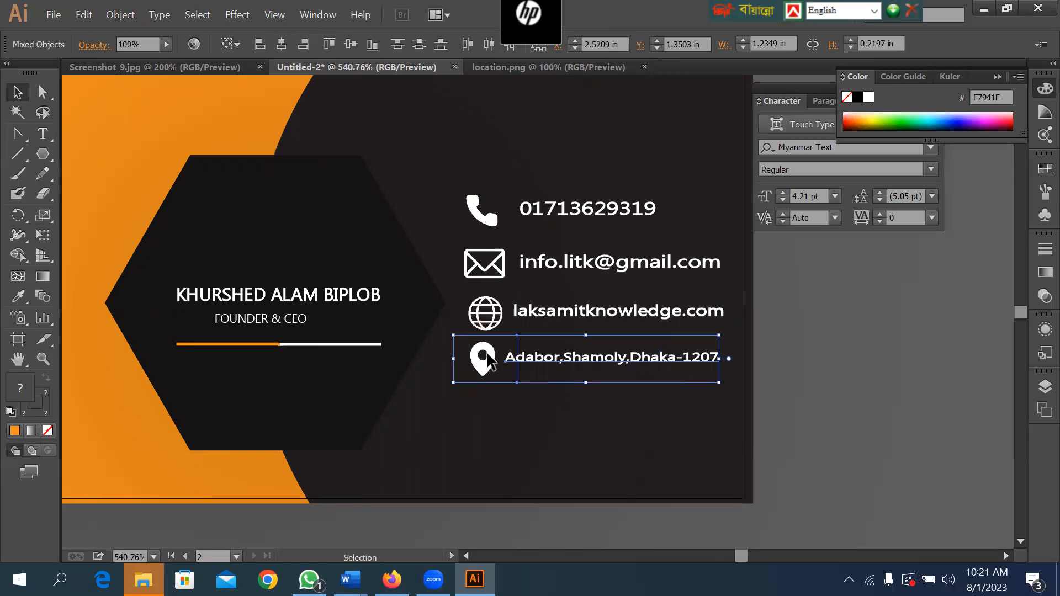
{"action": "left_click_drag", "start_coordinate": [486, 353], "coordinate": [490, 353]}
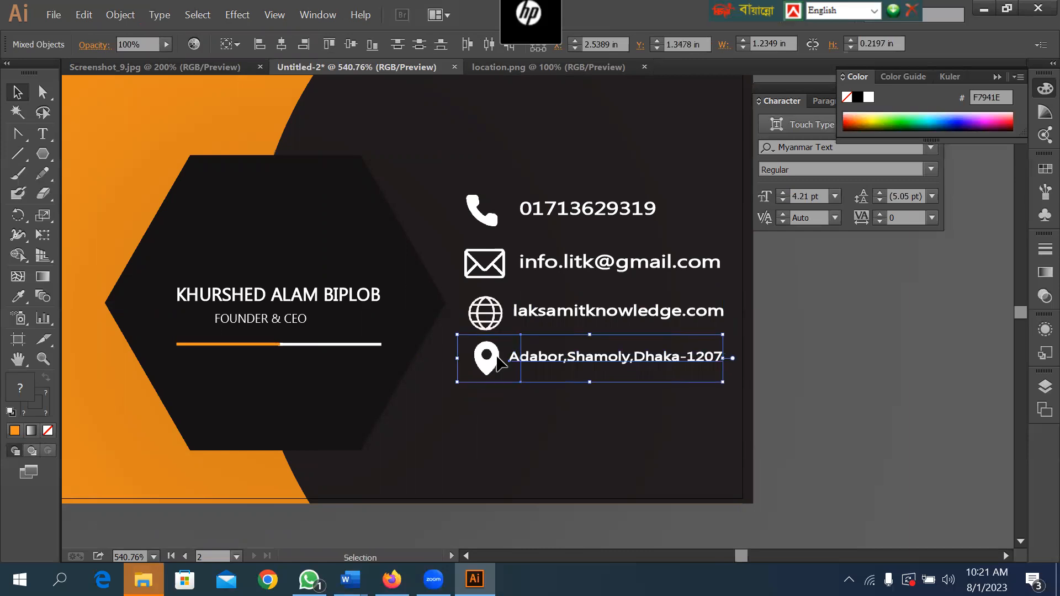
Move the displaced black hexagon back behind the logo and company name on the logo card.
{"action": "left_click", "coordinate": [640, 221]}
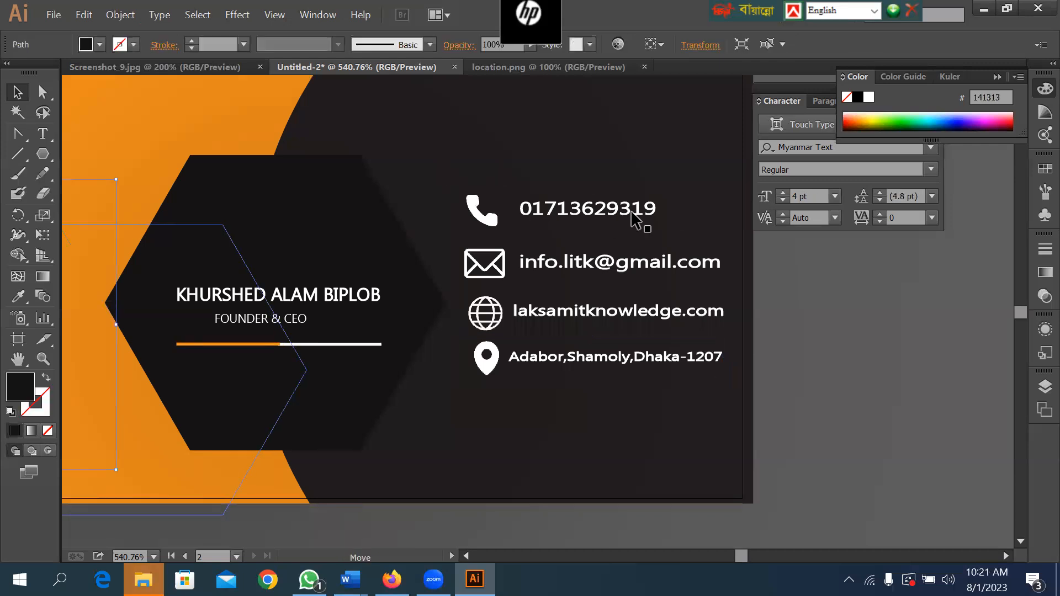
{"action": "key", "text": "a"}
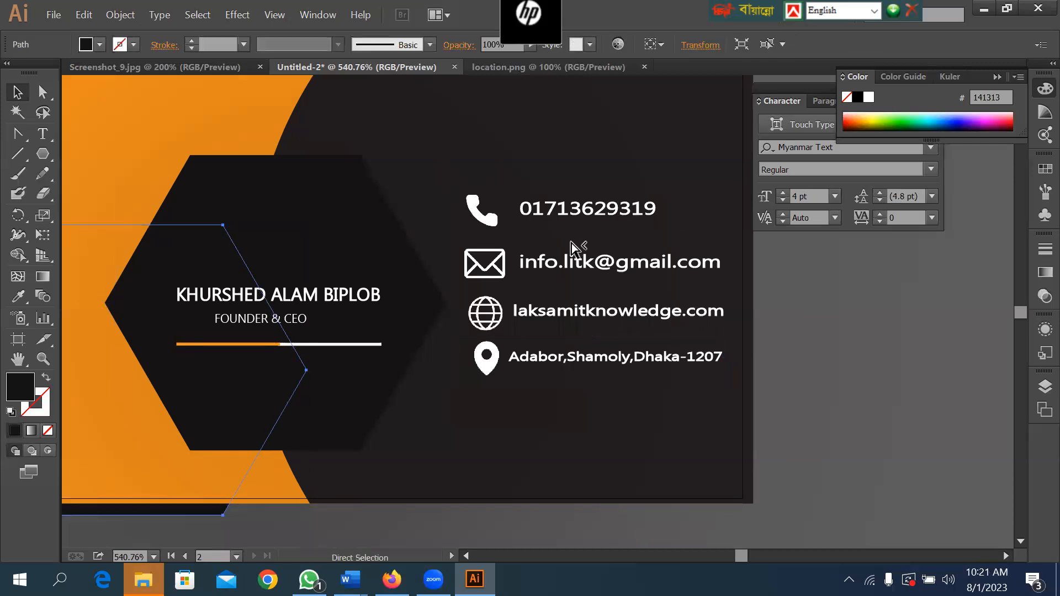
{"action": "key", "text": "ctrl+0"}
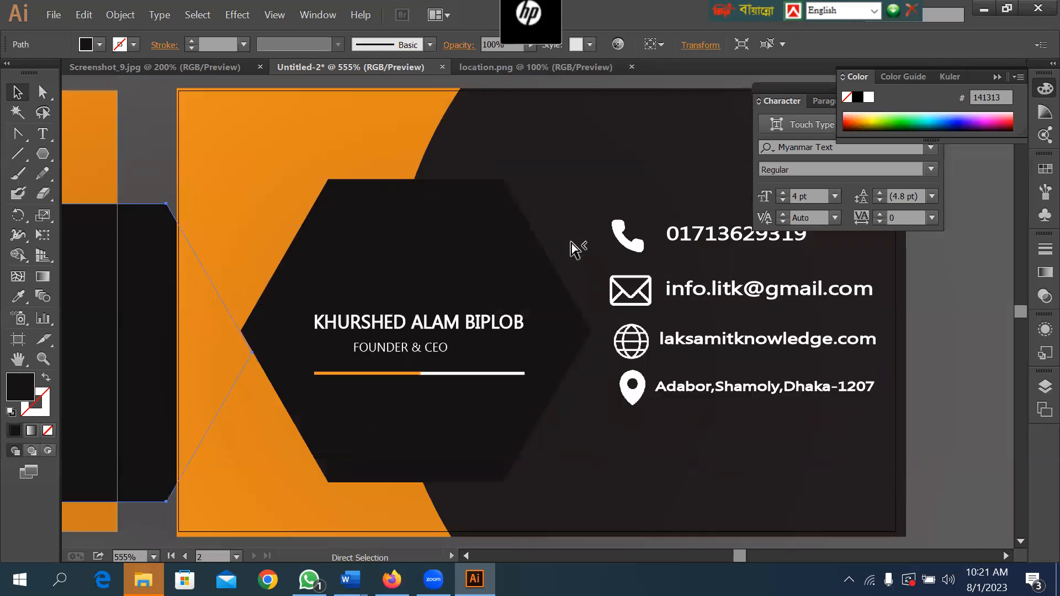
{"action": "key", "text": "ctrl+minus"}
{"action": "key", "text": "ctrl+minus"}
{"action": "key", "text": "ctrl+minus"}
{"action": "key", "text": "v"}
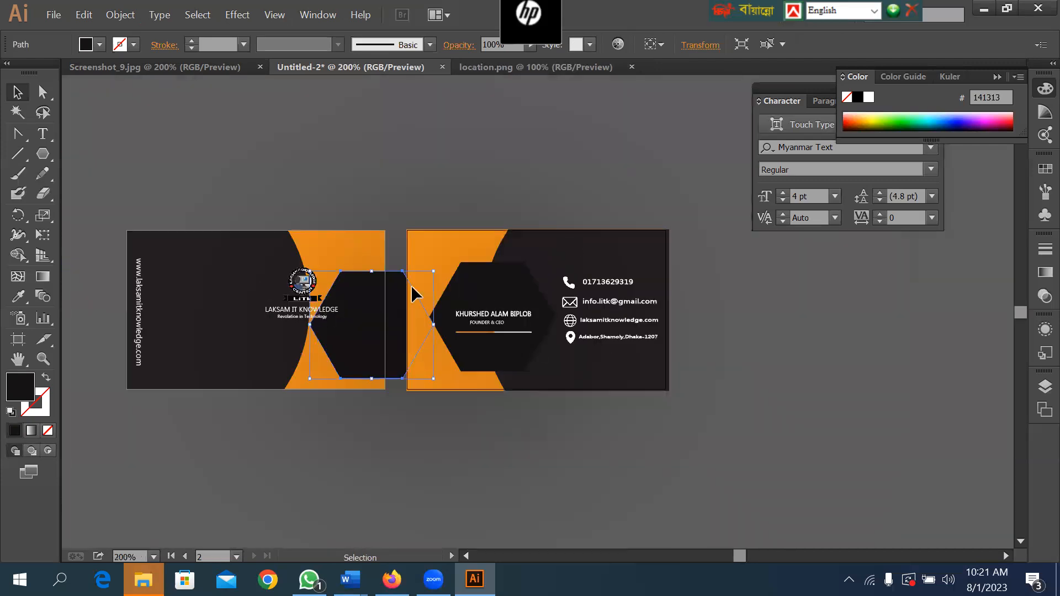
{"action": "left_click_drag", "start_coordinate": [360, 323], "coordinate": [293, 312]}
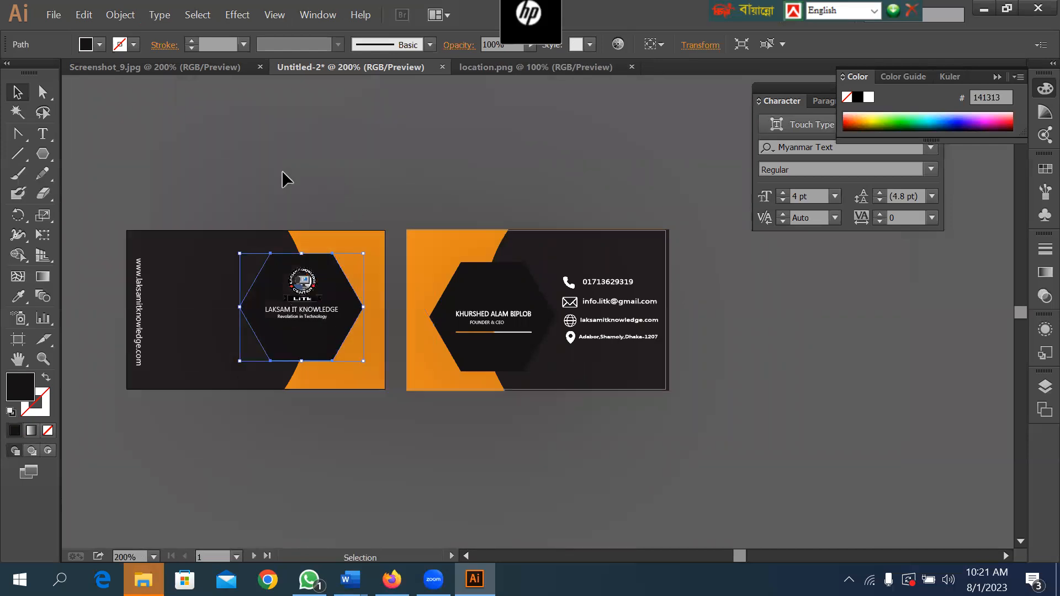
Lock the logo card's black hexagon in place.
{"action": "left_click", "coordinate": [120, 15]}
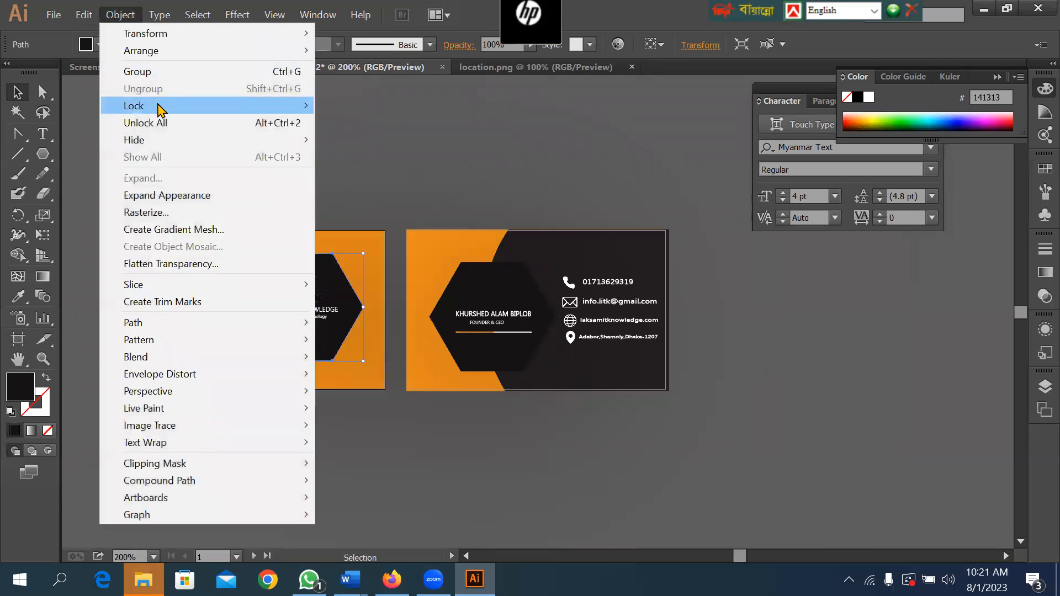
{"action": "mouse_move", "coordinate": [160, 108]}
{"action": "left_click", "coordinate": [466, 106]}
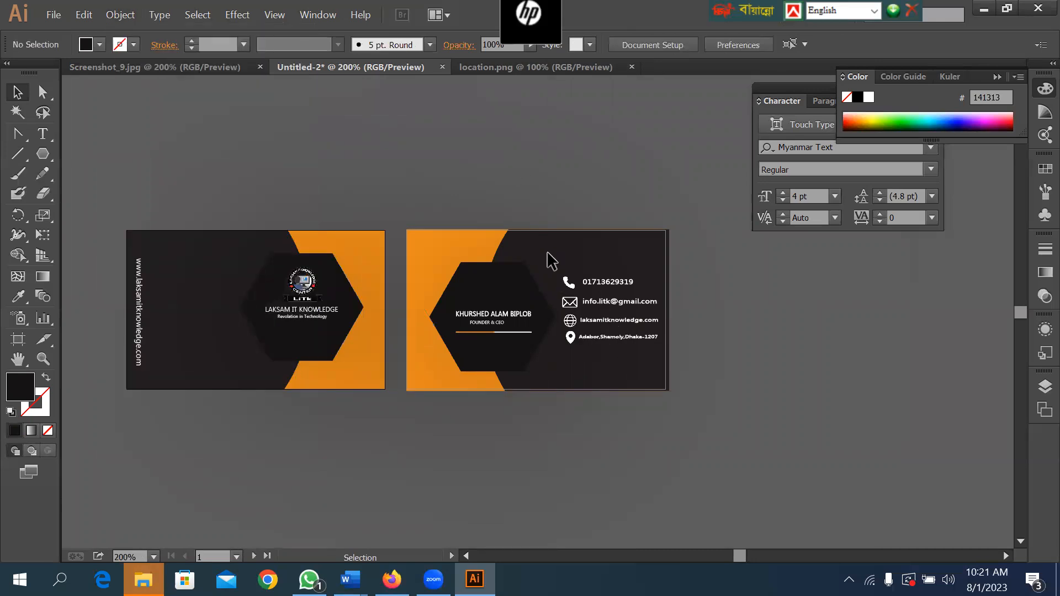
Nudge the phone icon and number down toward the email row, to Y about 0.70 in.
{"action": "left_click_drag", "start_coordinate": [549, 252], "coordinate": [641, 288]}
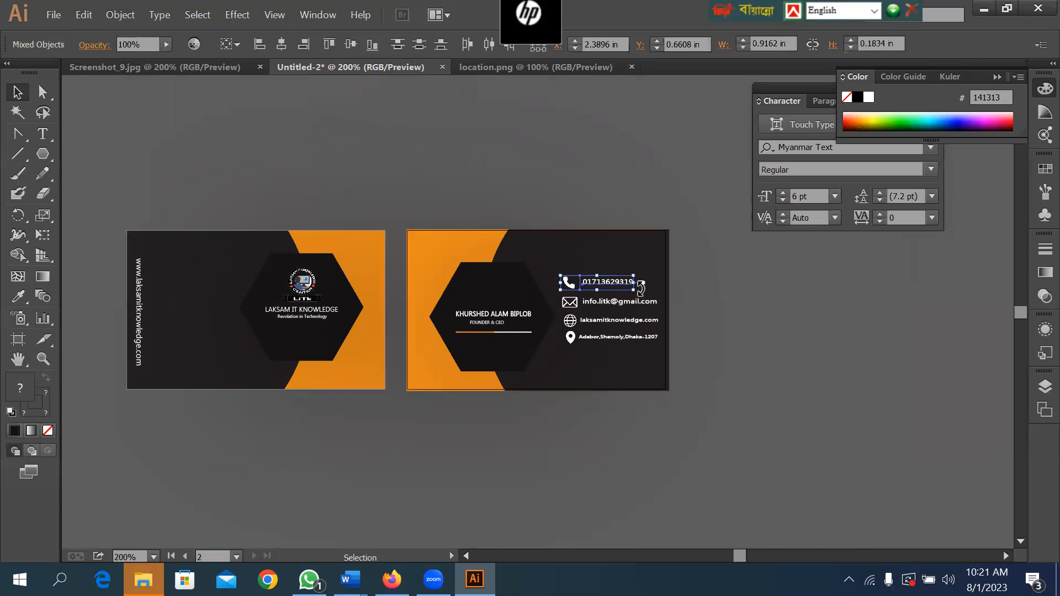
{"action": "key", "text": "Down"}
{"action": "key", "text": "Down"}
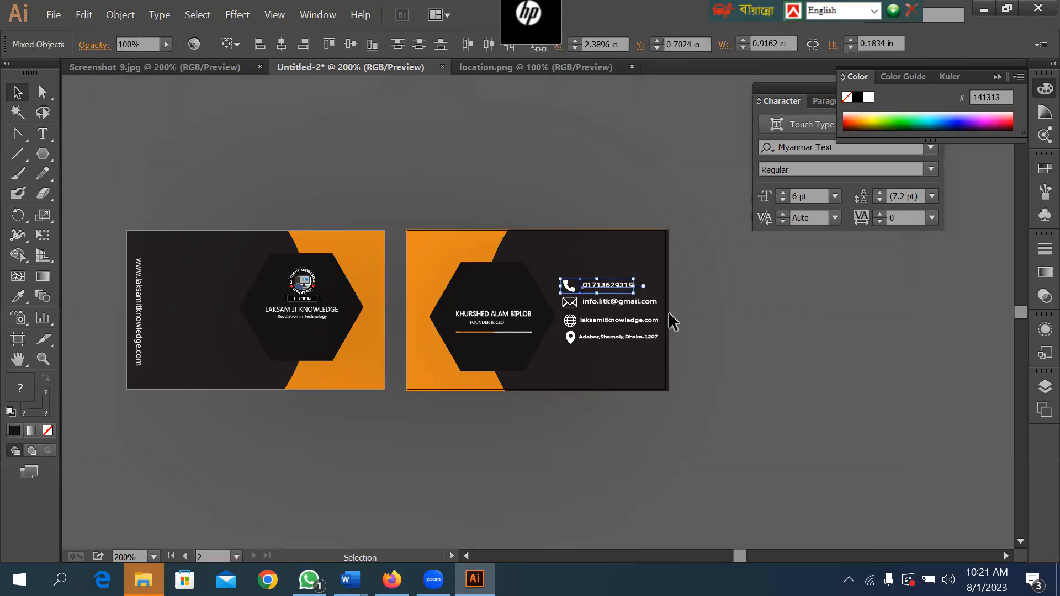
{"action": "left_click", "coordinate": [677, 336]}
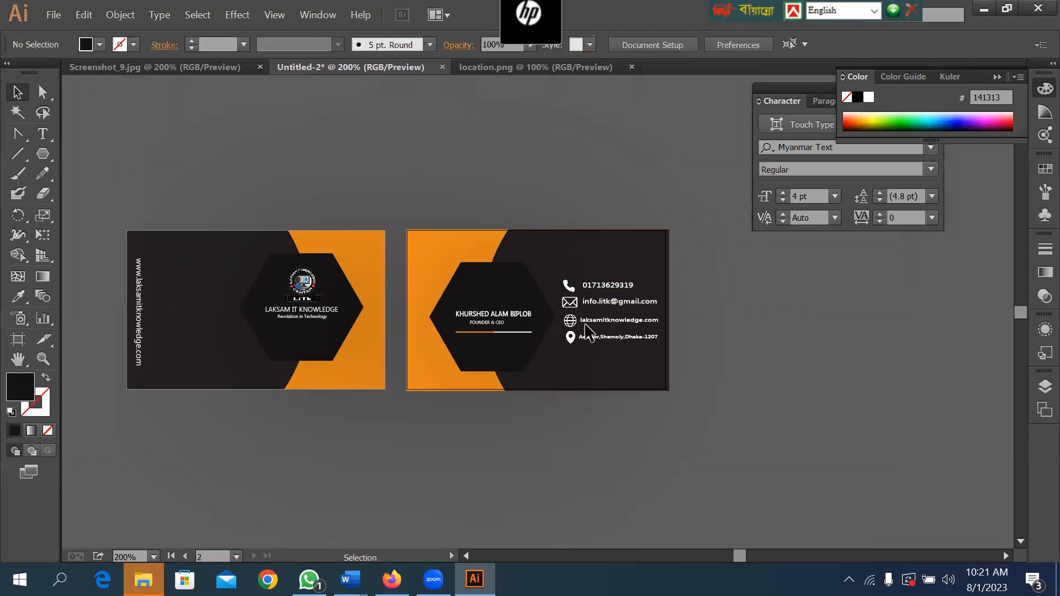
Nudge the globe icon and website text up toward the email row, to Y about 1.10 in.
{"action": "left_click_drag", "start_coordinate": [555, 314], "coordinate": [592, 325]}
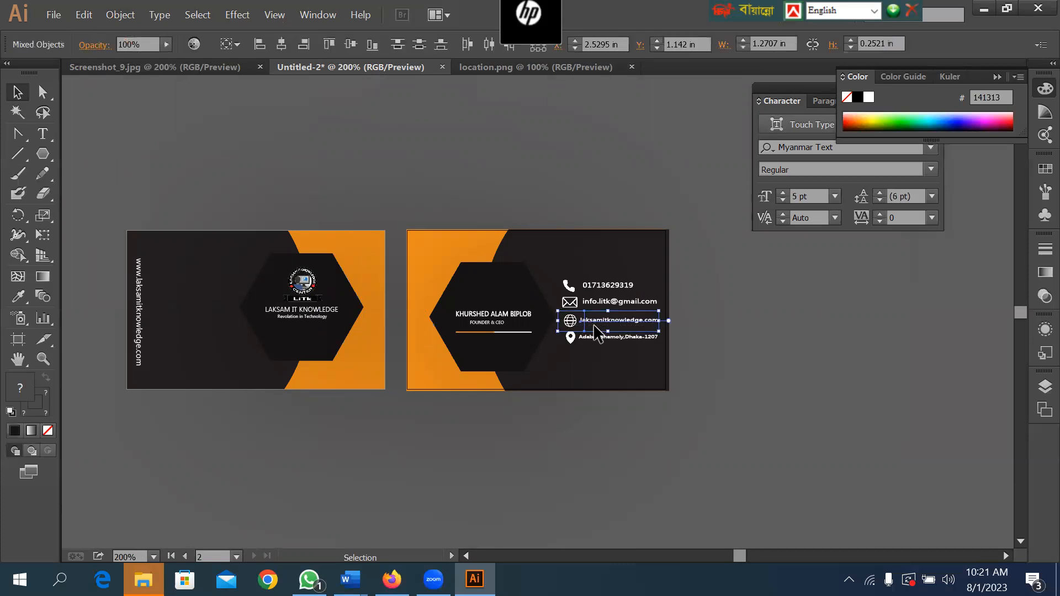
{"action": "key", "text": "Up"}
{"action": "key", "text": "Up"}
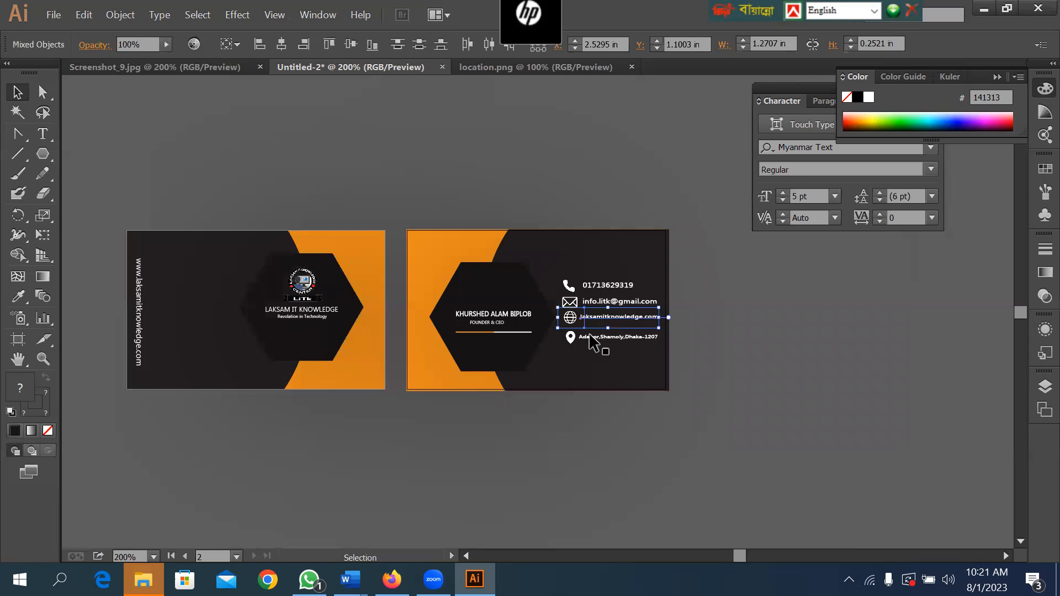
{"action": "left_click", "coordinate": [652, 353]}
Nudge the location icon and address text up beneath the website row, to Y about 1.29 in.
{"action": "left_click_drag", "start_coordinate": [561, 331], "coordinate": [709, 355]}
{"action": "key", "text": "Up"}
{"action": "key", "text": "Up"}
{"action": "key", "text": "Up"}
{"action": "key", "text": "Up"}
{"action": "key", "text": "Up"}
{"action": "key", "text": "Up"}
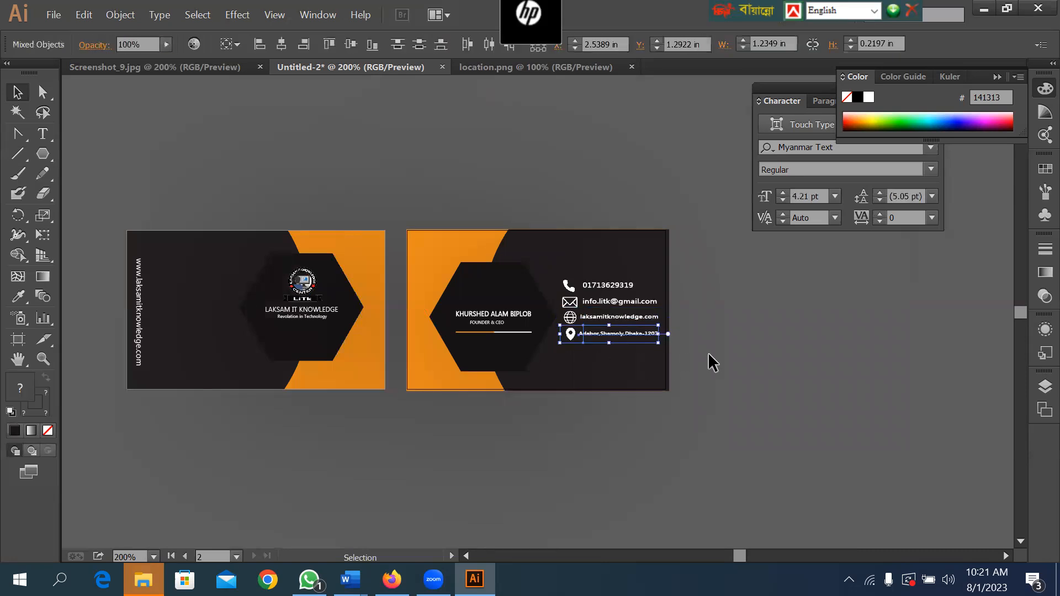
{"action": "left_click", "coordinate": [719, 337]}
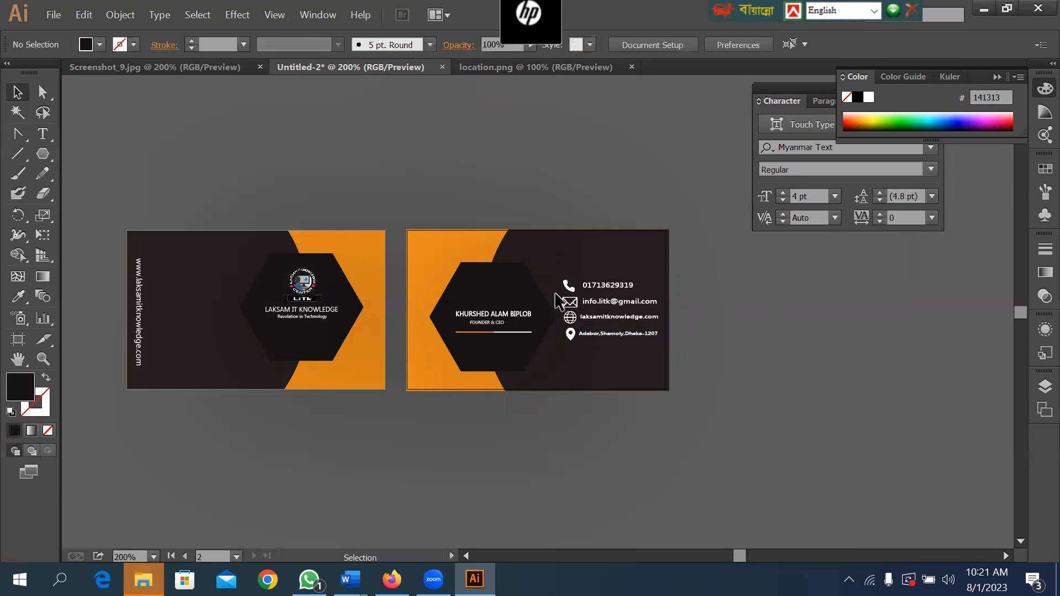
Scale the envelope icon and the phone icon down slightly about their centres.
{"action": "left_click", "coordinate": [572, 304]}
{"action": "key", "text": "z"}
{"action": "left_click_drag", "start_coordinate": [528, 264], "coordinate": [632, 354]}
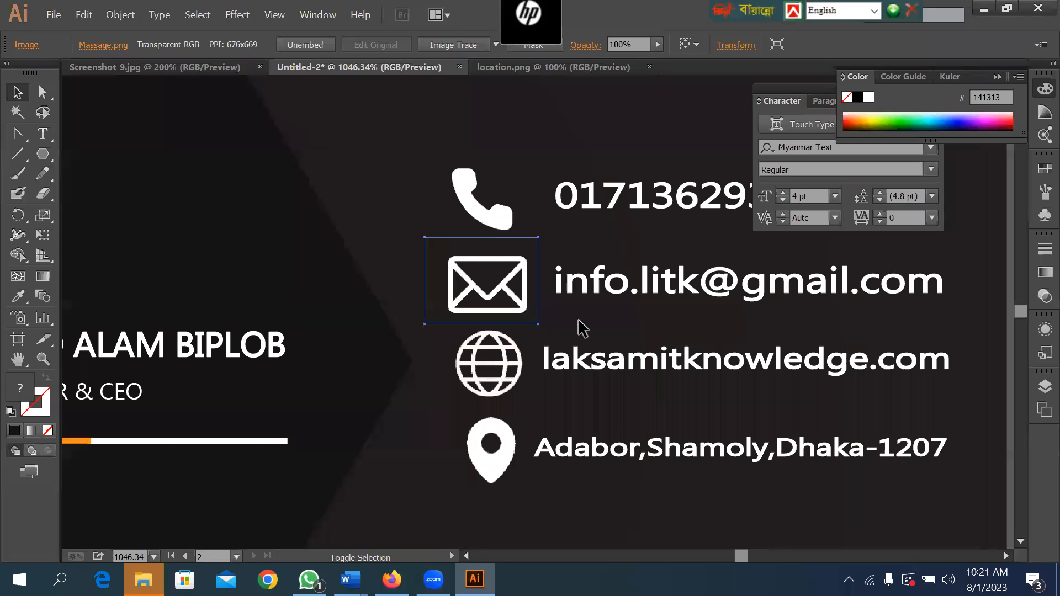
{"action": "key", "text": "ctrl+z"}
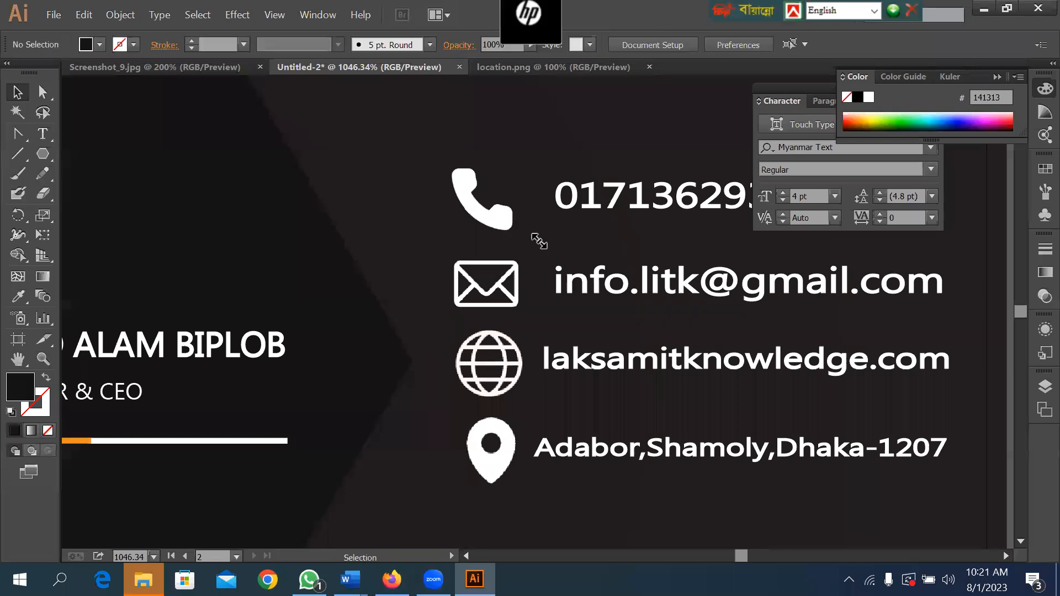
{"action": "left_click_drag", "start_coordinate": [539, 242], "coordinate": [531, 235]}
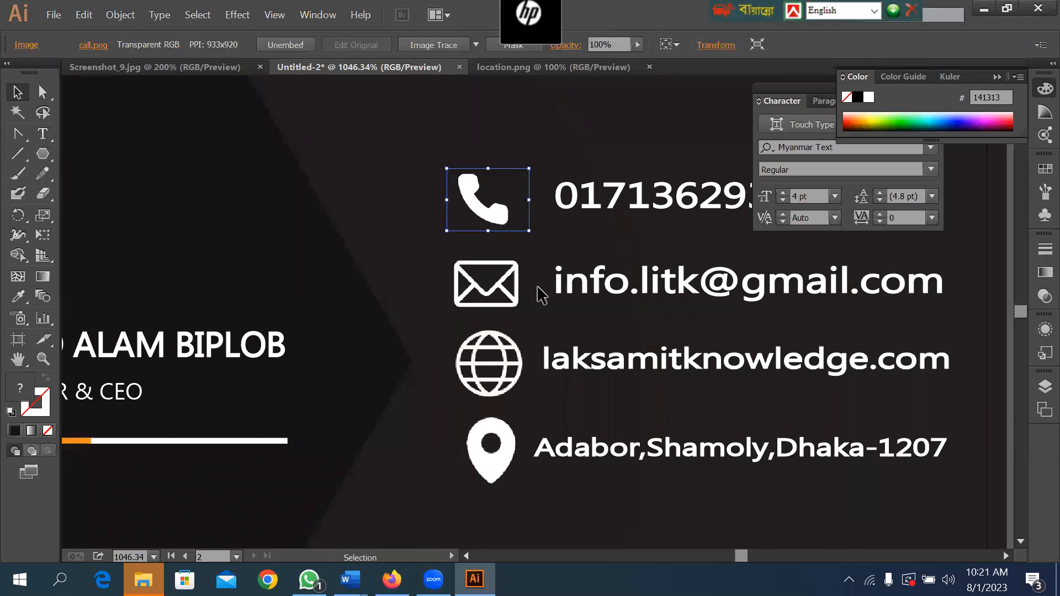
Scale the globe icon and the location pin icon down slightly about their centres.
{"action": "left_click", "coordinate": [492, 367]}
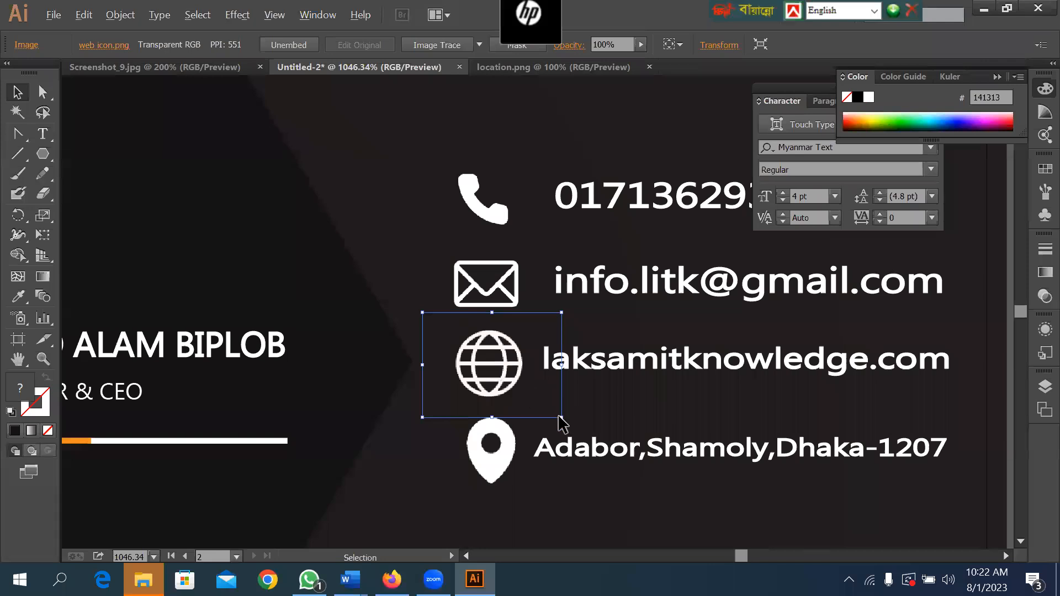
{"action": "left_click_drag", "start_coordinate": [559, 415], "coordinate": [547, 409]}
{"action": "left_click", "coordinate": [546, 493]}
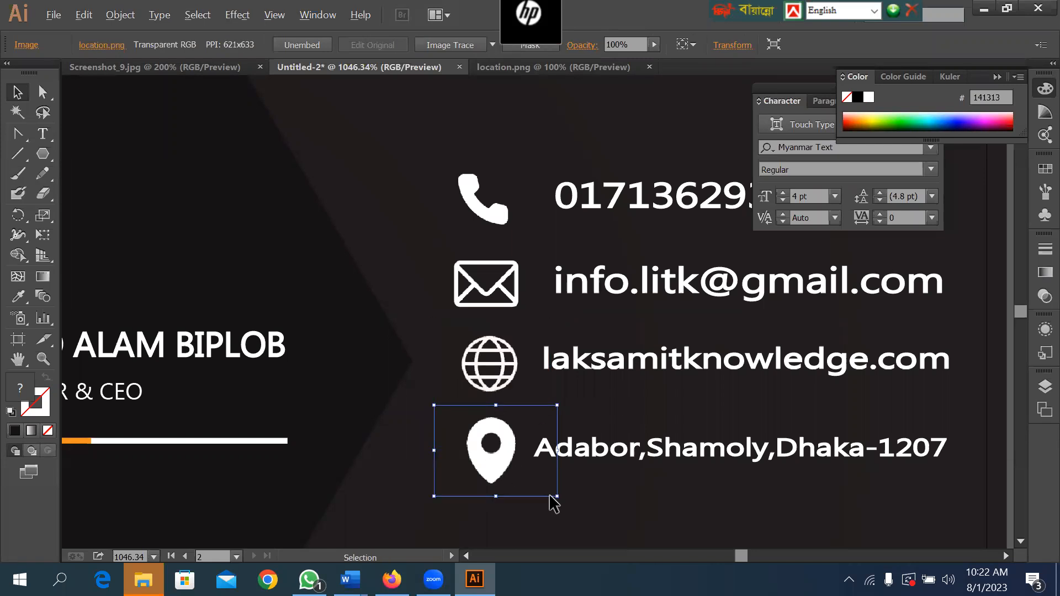
{"action": "left_click_drag", "start_coordinate": [555, 496], "coordinate": [545, 491]}
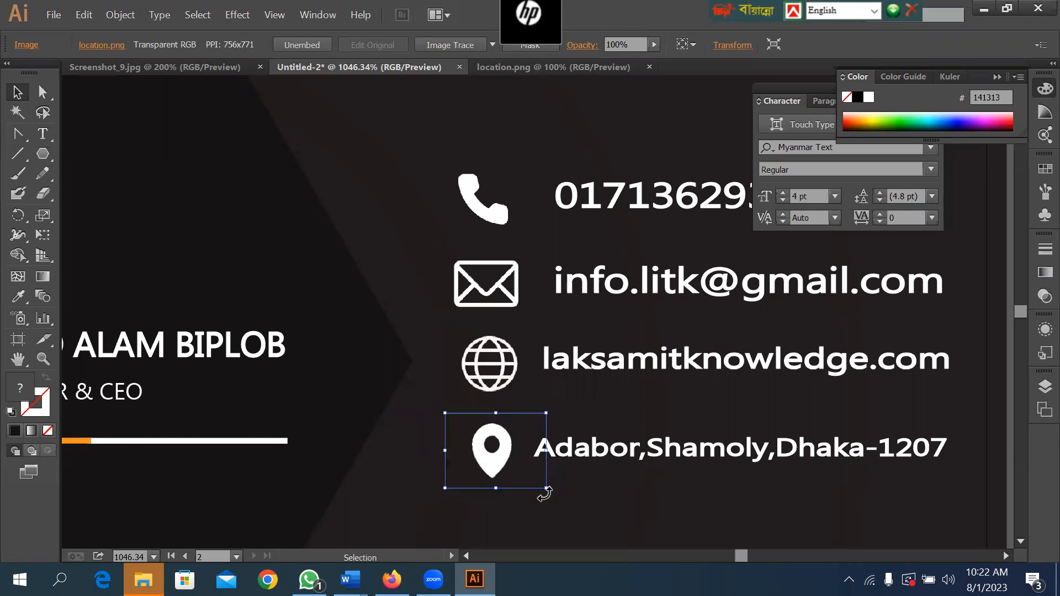
Shrink the envelope icon and the phone icon a little more to match the globe and location icons.
{"action": "left_click", "coordinate": [570, 407]}
{"action": "left_click", "coordinate": [527, 310]}
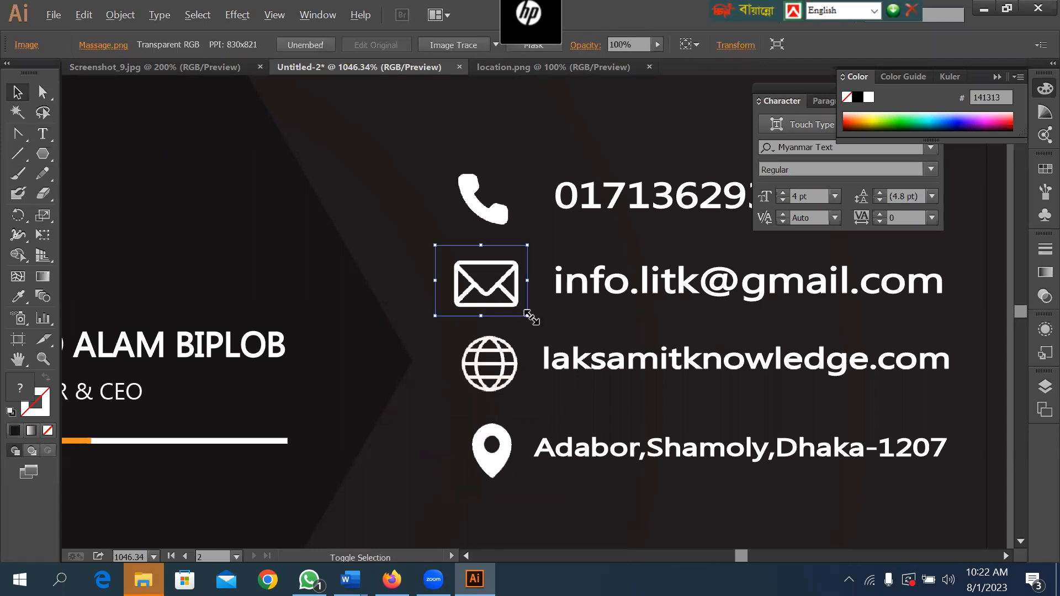
{"action": "left_click_drag", "start_coordinate": [528, 316], "coordinate": [514, 305]}
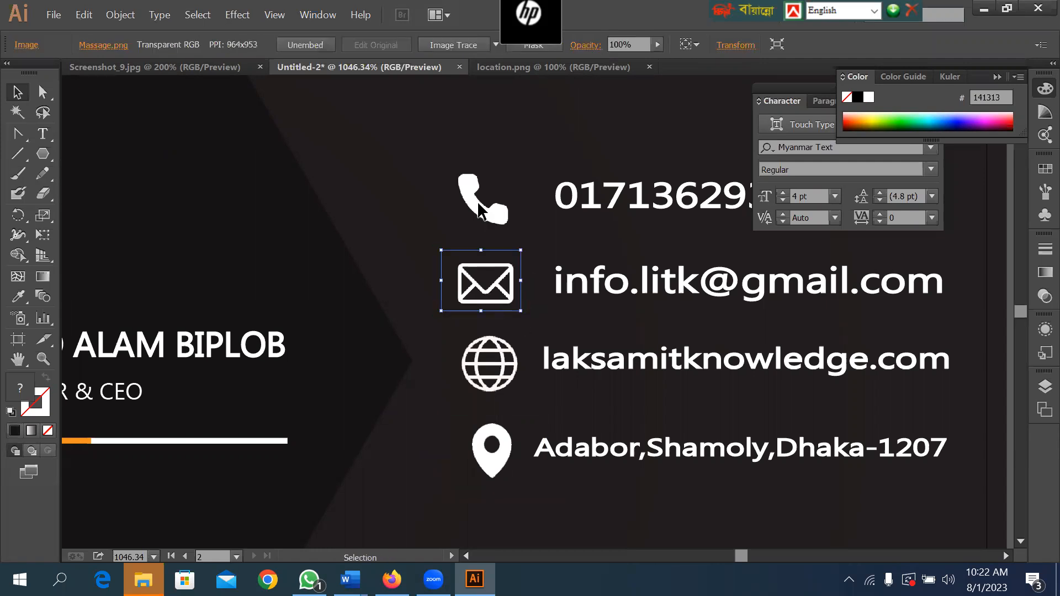
{"action": "left_click", "coordinate": [502, 220]}
{"action": "left_click_drag", "start_coordinate": [528, 231], "coordinate": [525, 237]}
{"action": "left_click", "coordinate": [544, 265]}
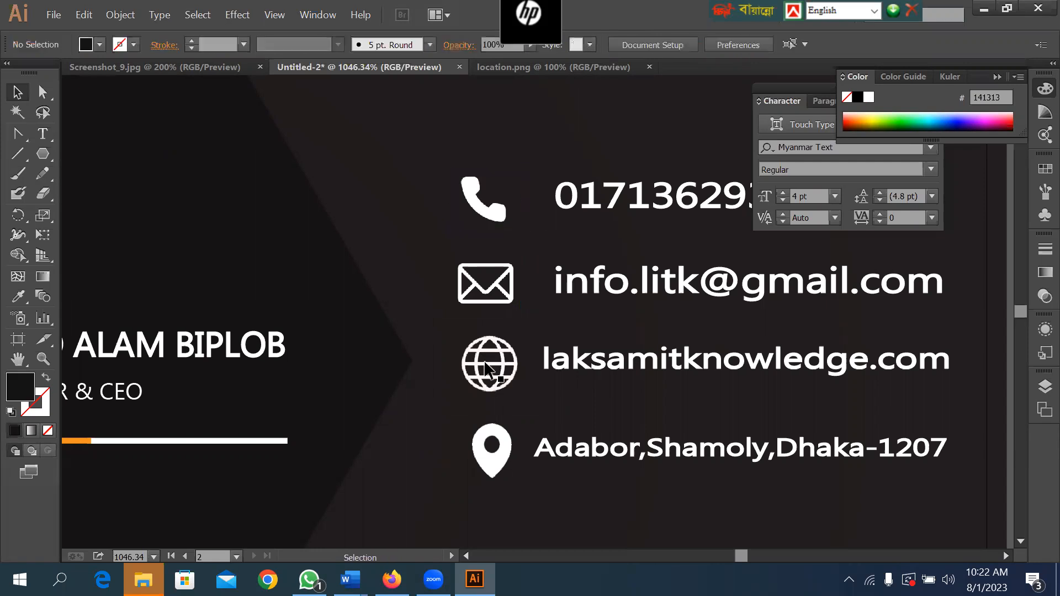
Move the location icon and address text up slightly, closer to the website row.
{"action": "left_click", "coordinate": [494, 378]}
{"action": "left_click_drag", "start_coordinate": [722, 428], "coordinate": [505, 440]}
{"action": "left_click_drag", "start_coordinate": [642, 447], "coordinate": [639, 440]}
{"action": "left_click", "coordinate": [644, 490]}
Delete the reference business card image beside the artboards.
{"action": "key", "text": "ctrl+0"}
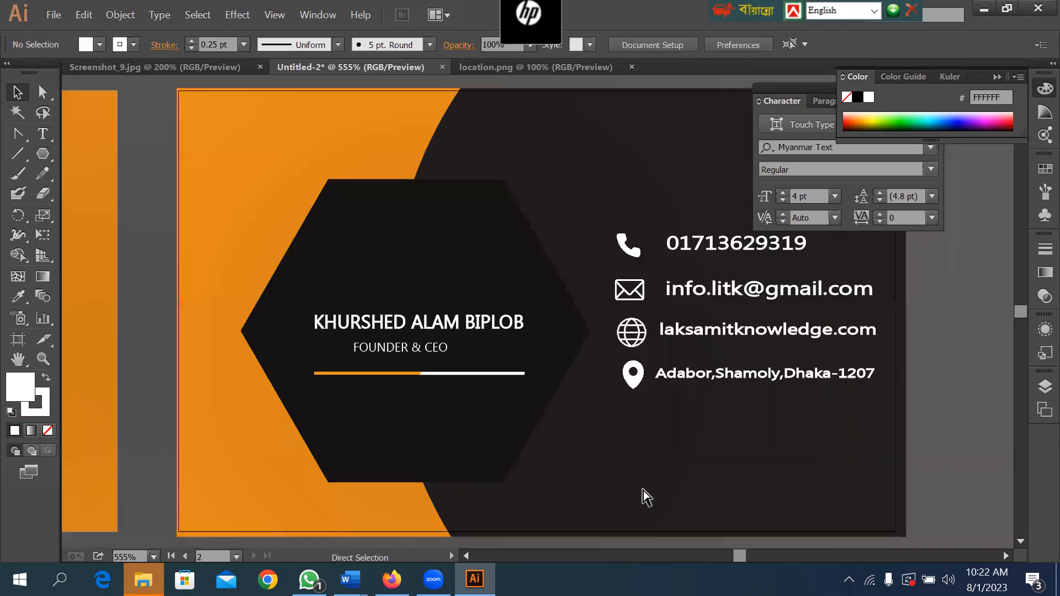
{"action": "key", "text": "ctrl+minus"}
{"action": "key", "text": "ctrl+minus"}
{"action": "key", "text": "ctrl+minus"}
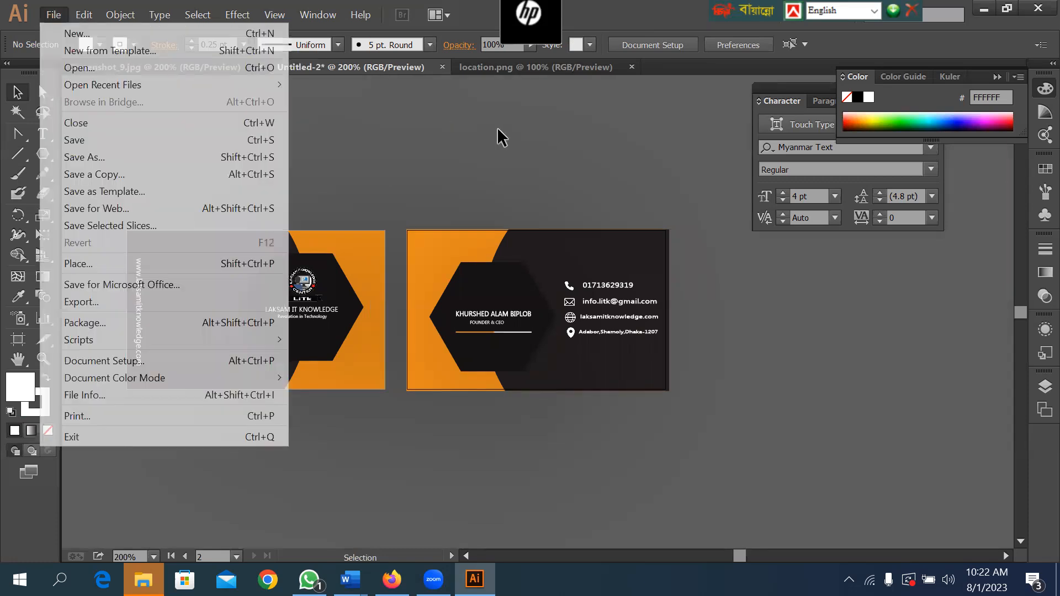
{"action": "left_click", "coordinate": [486, 163]}
{"action": "key", "text": "space"}
{"action": "left_click_drag", "start_coordinate": [166, 146], "coordinate": [571, 181]}
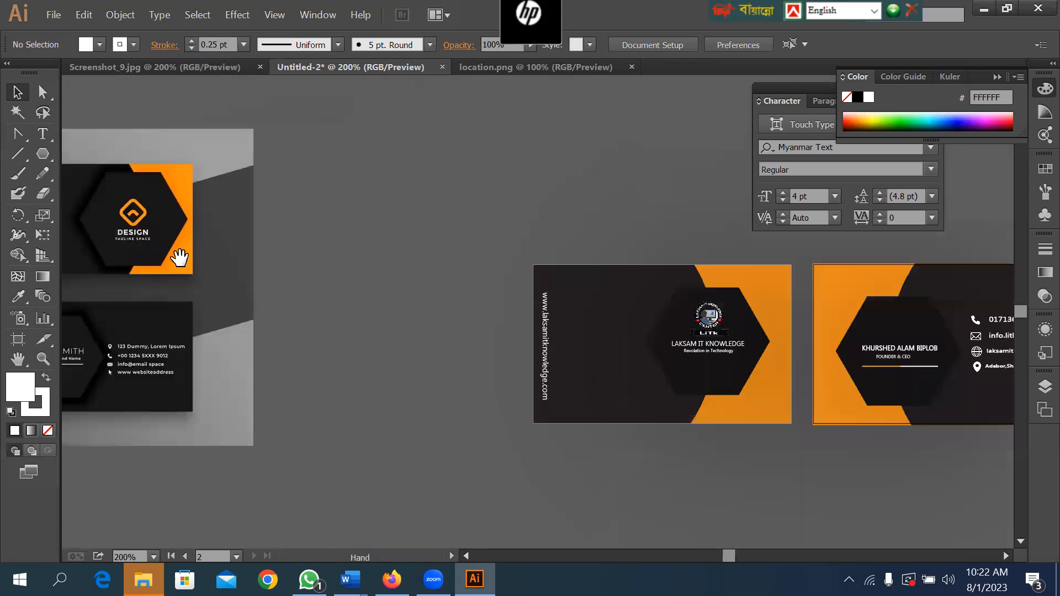
{"action": "left_click", "coordinate": [197, 227]}
{"action": "key", "text": "Delete"}
{"action": "key", "text": "space"}
{"action": "left_click_drag", "start_coordinate": [637, 182], "coordinate": [286, 155]}
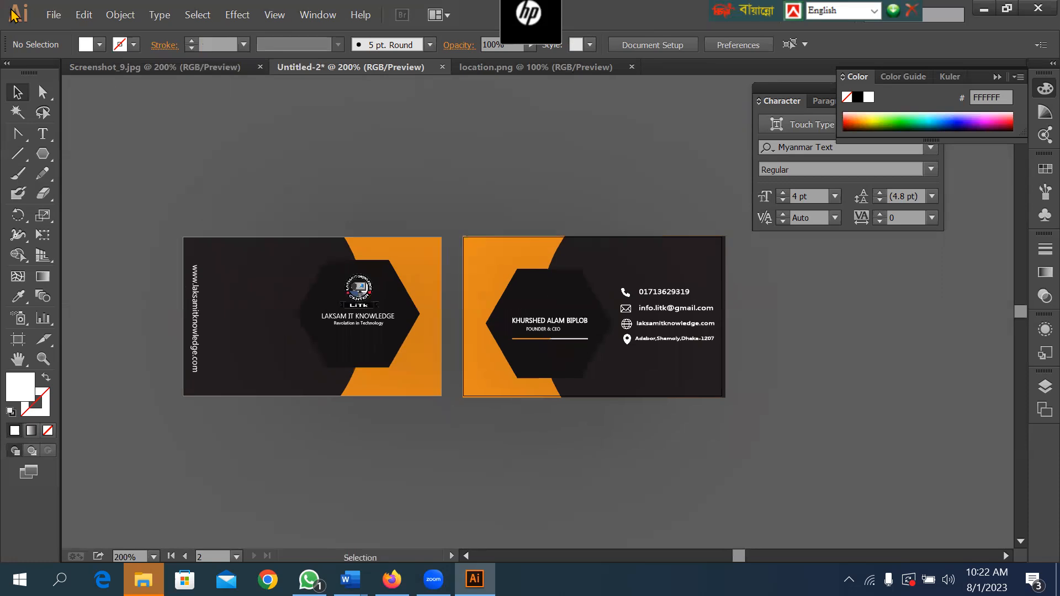
Save a copy of the design to the Desktop as businesscard-03 in Adobe Illustrator format, version Illustrator CC (17.0).
{"action": "left_click", "coordinate": [54, 14]}
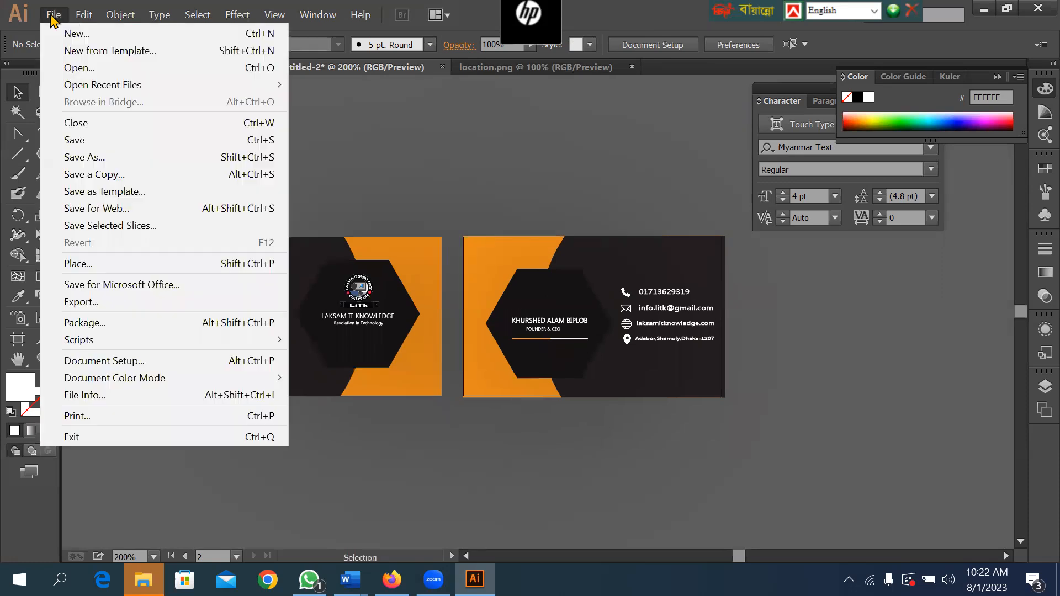
{"action": "left_click", "coordinate": [105, 174]}
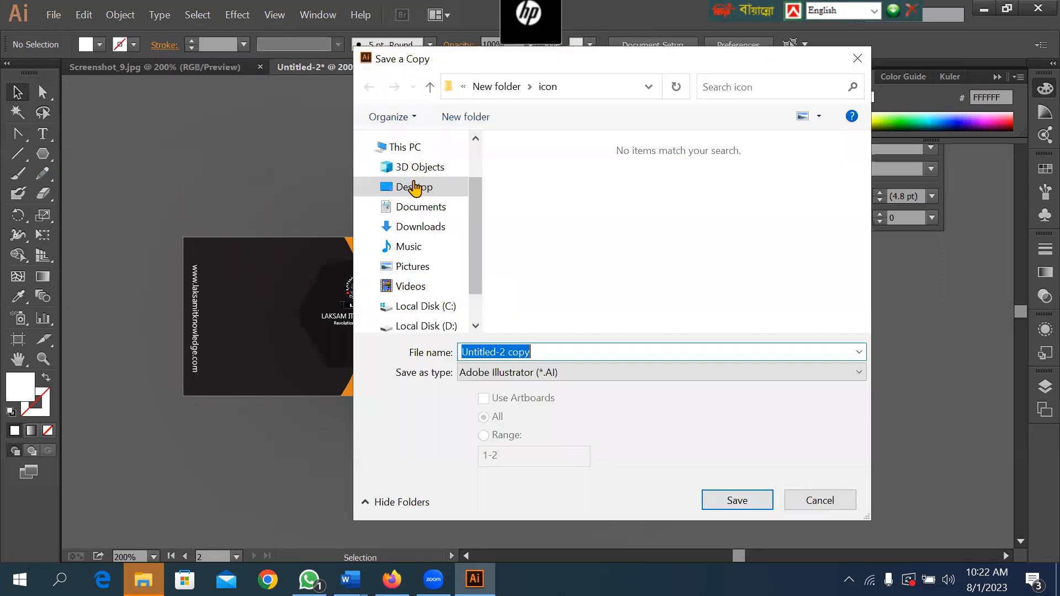
{"action": "left_click", "coordinate": [413, 186]}
{"action": "left_click", "coordinate": [559, 348]}
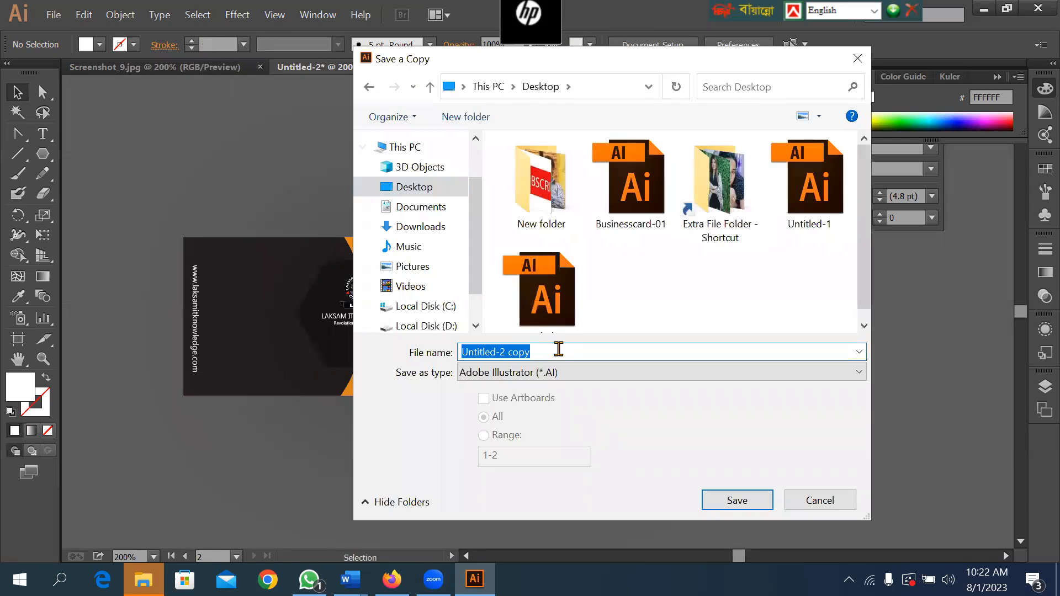
{"action": "type", "text": "busi"}
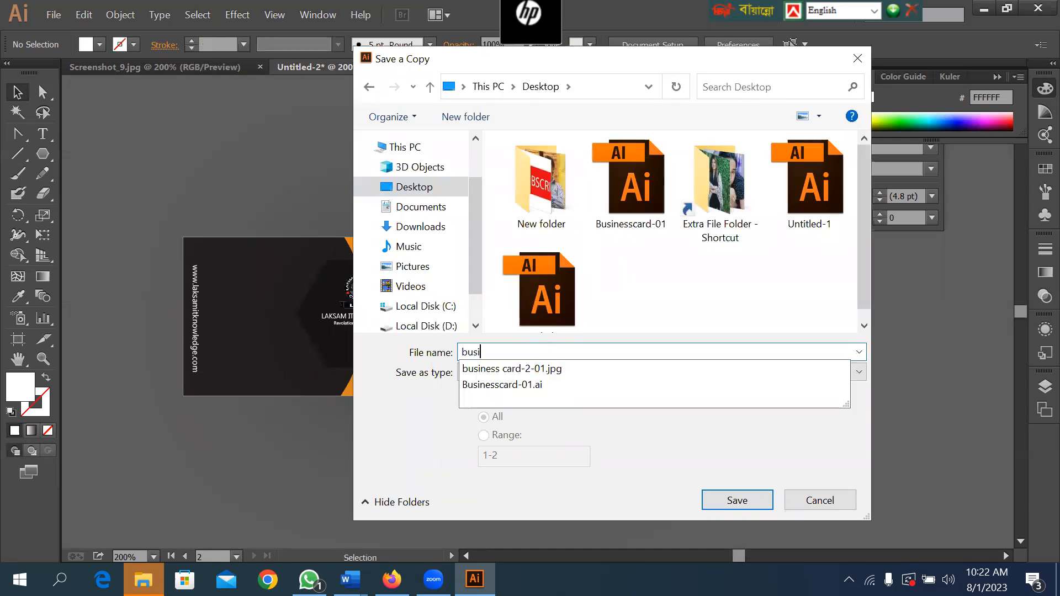
{"action": "type", "text": "nesscar"}
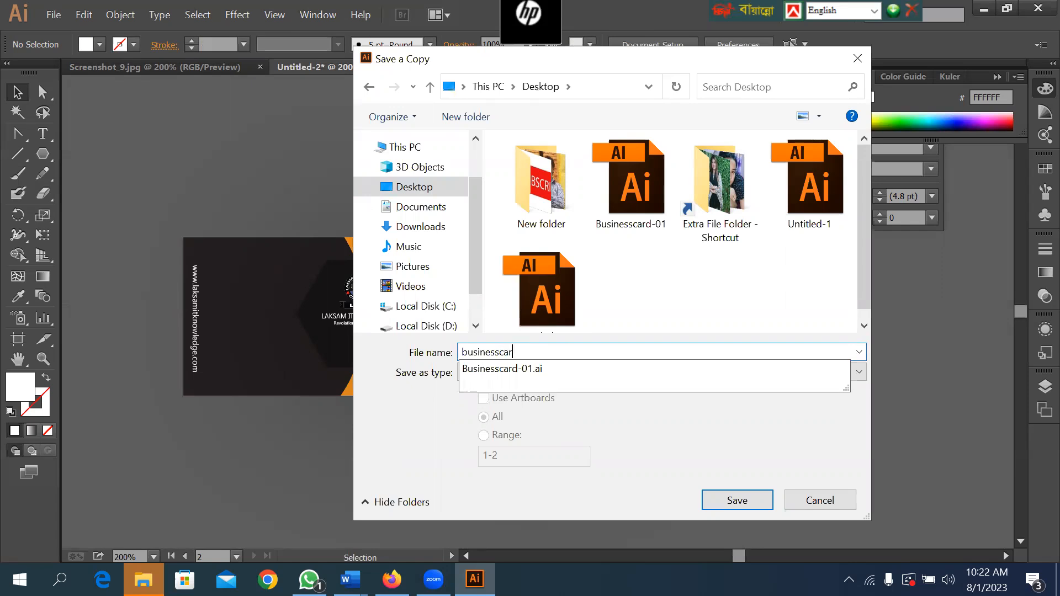
{"action": "type", "text": "d-03"}
{"action": "key", "text": "Return"}
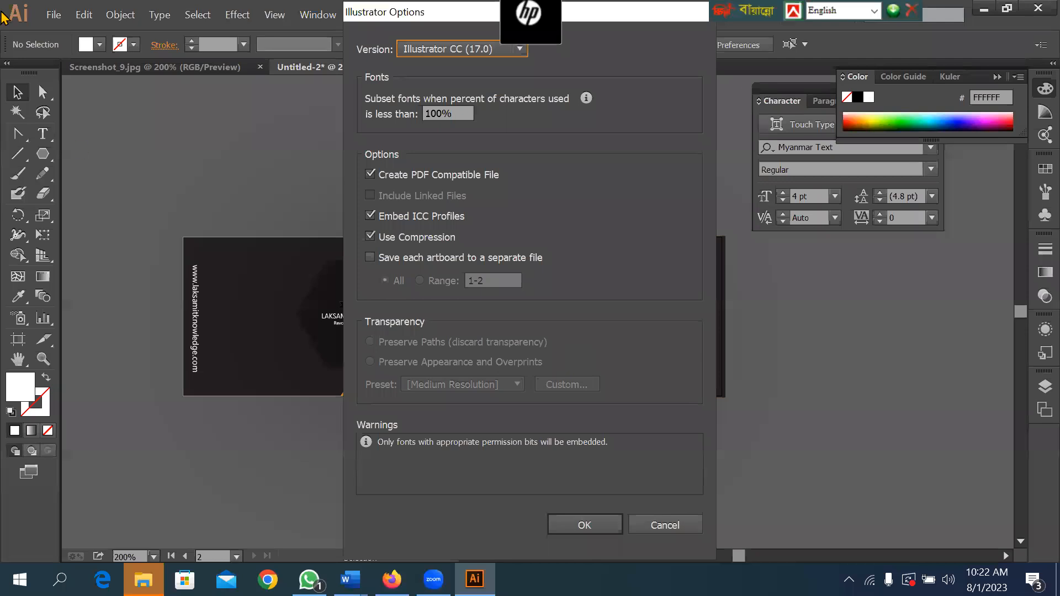
{"action": "key", "text": "Return"}
Export the artboards to the Desktop as JPEG files named businesscard-03, using RGB, quality 10 and High (300 ppi) resolution.
{"action": "key", "text": "alt+f"}
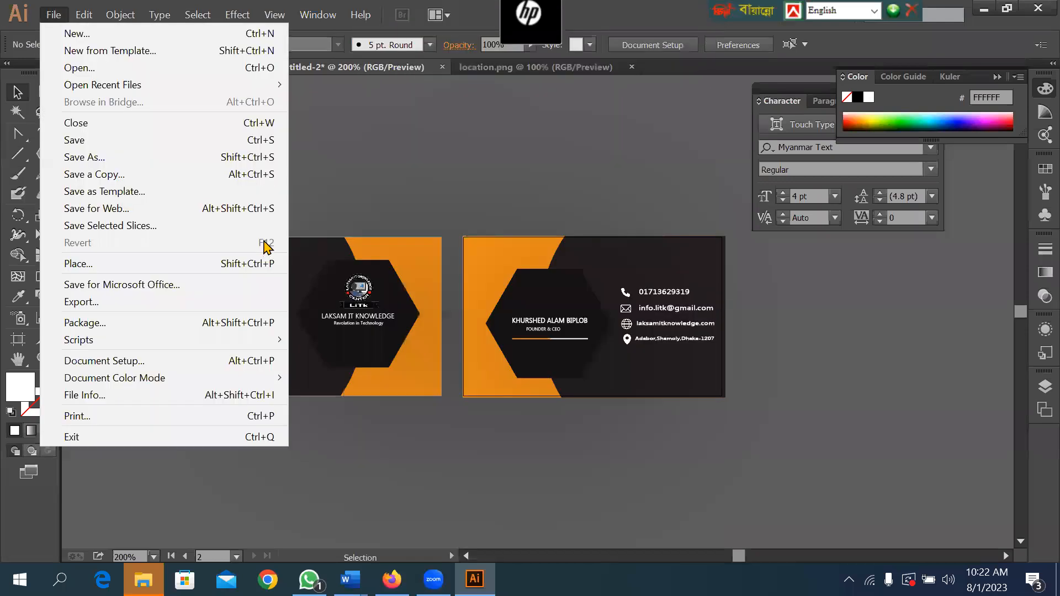
{"action": "left_click", "coordinate": [124, 298]}
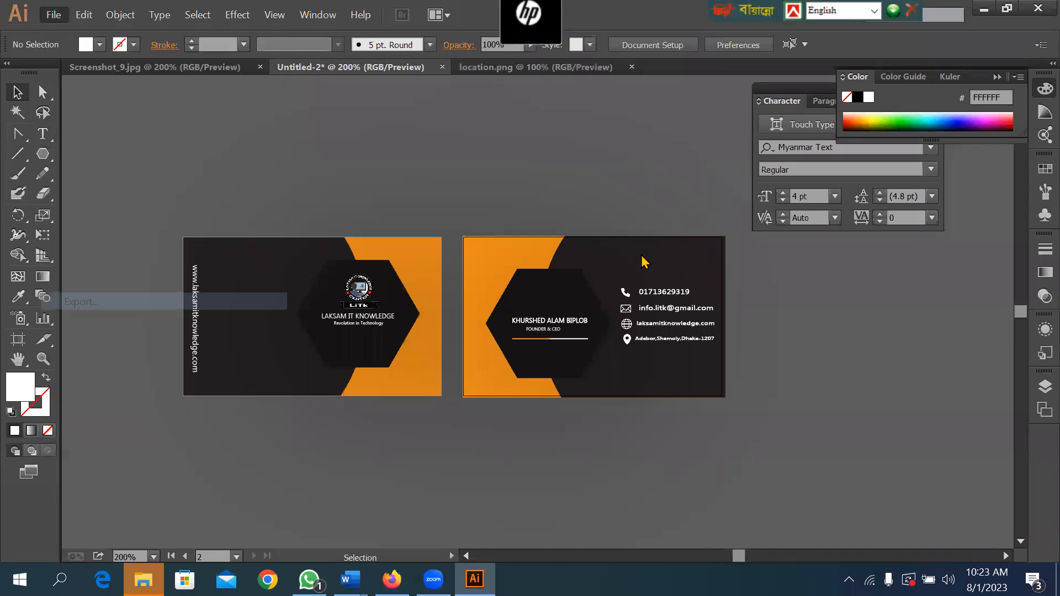
{"action": "left_click", "coordinate": [509, 382]}
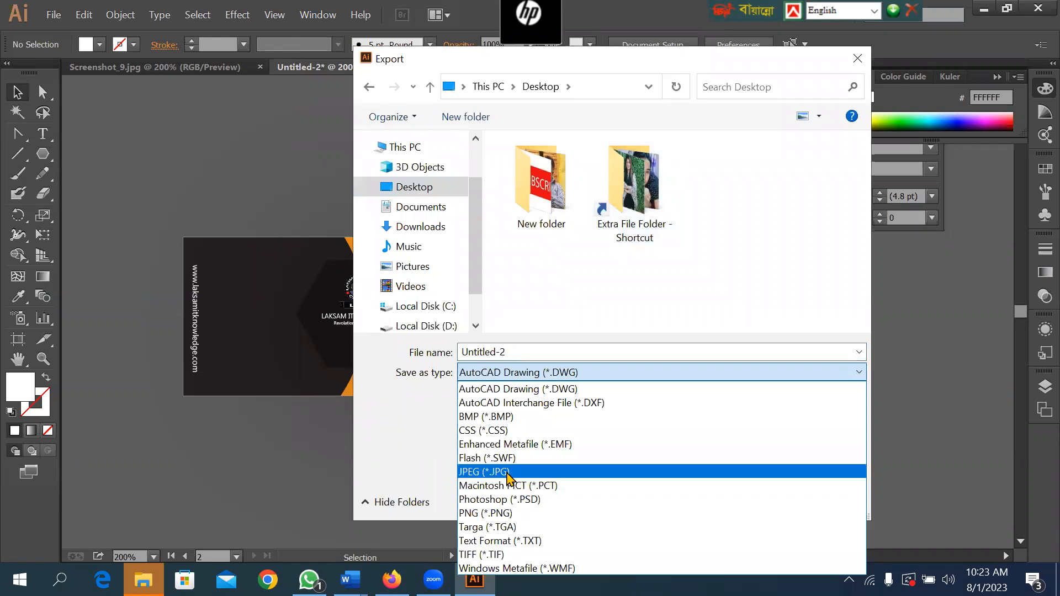
{"action": "left_click", "coordinate": [509, 472]}
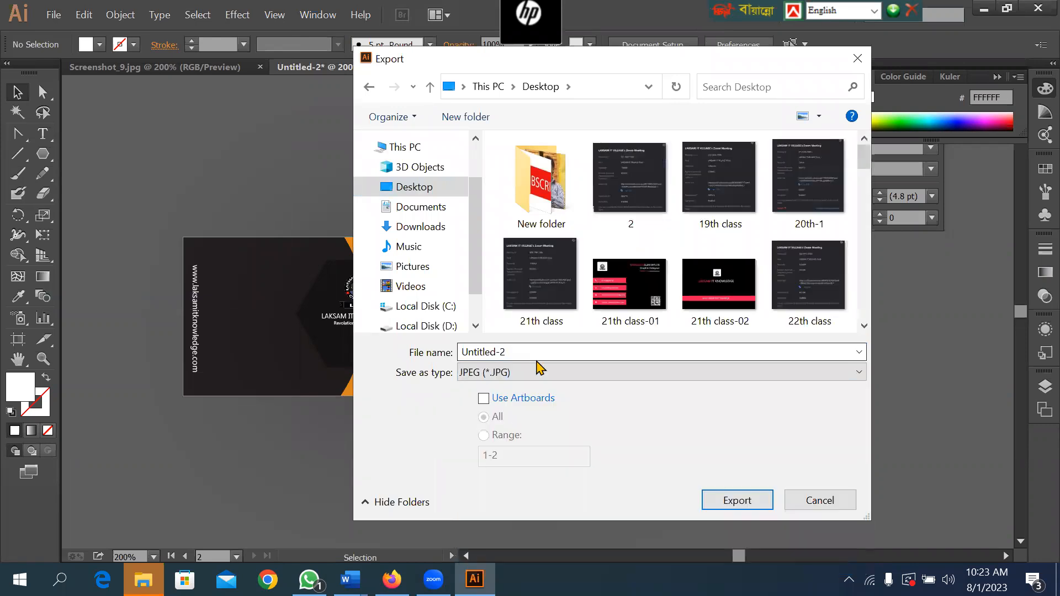
{"action": "type", "text": "b"}
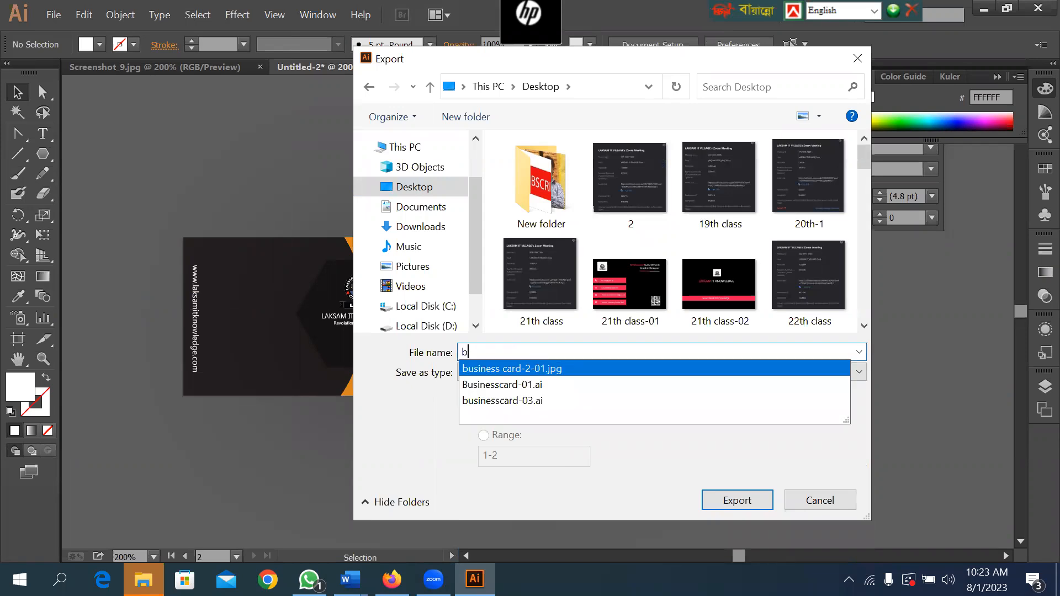
{"action": "type", "text": "usinessc"}
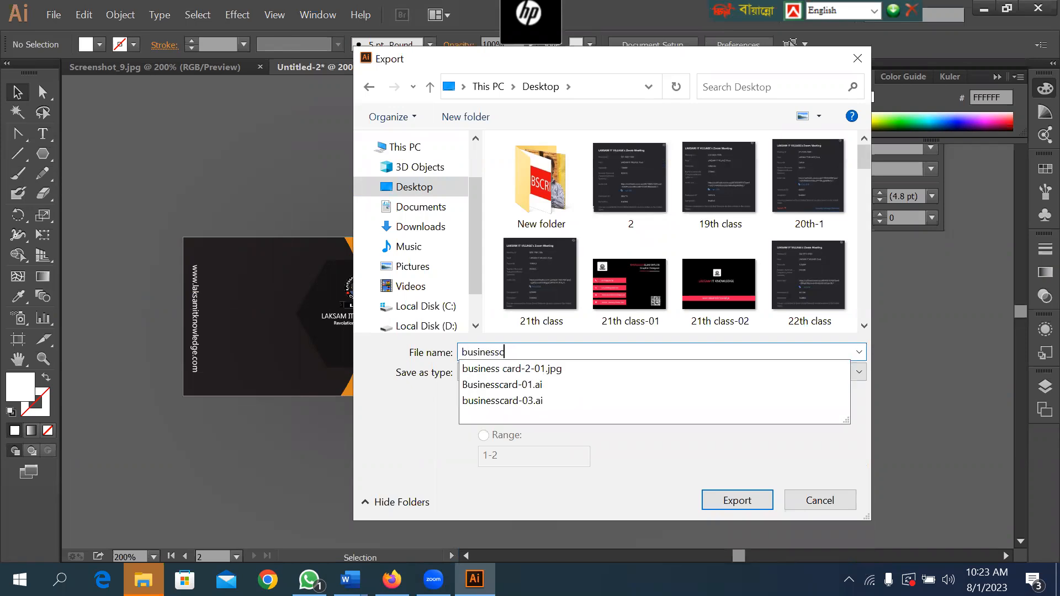
{"action": "type", "text": "ard-0"}
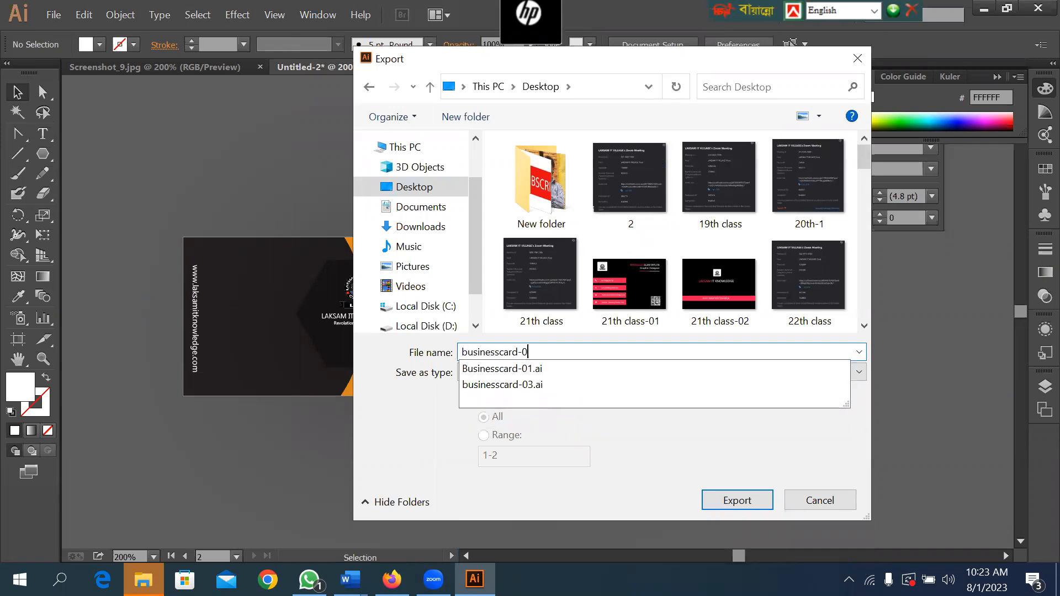
{"action": "type", "text": "3"}
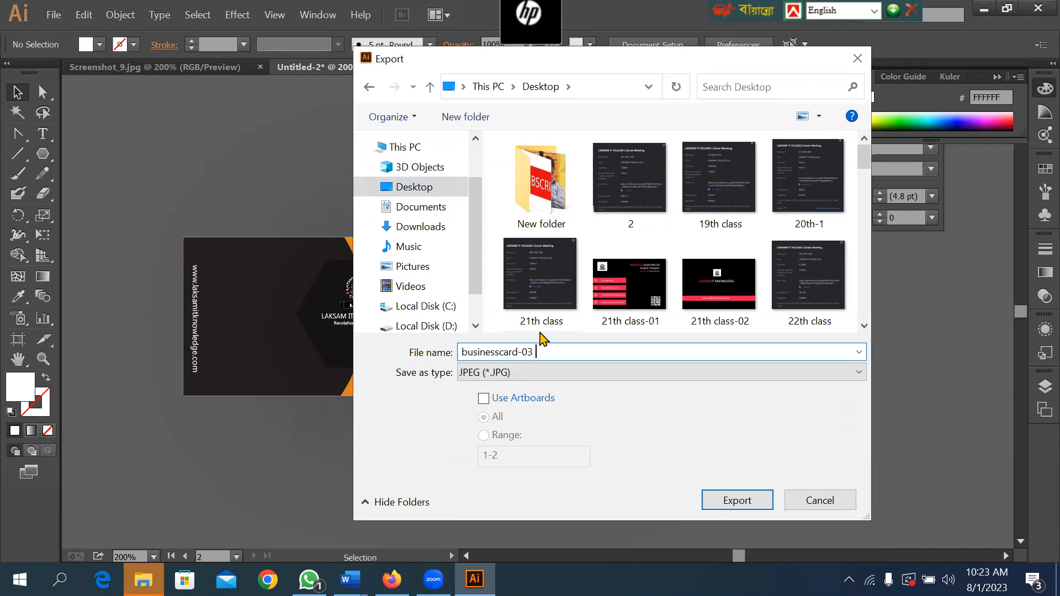
{"action": "left_click", "coordinate": [484, 398]}
{"action": "left_click", "coordinate": [740, 500]}
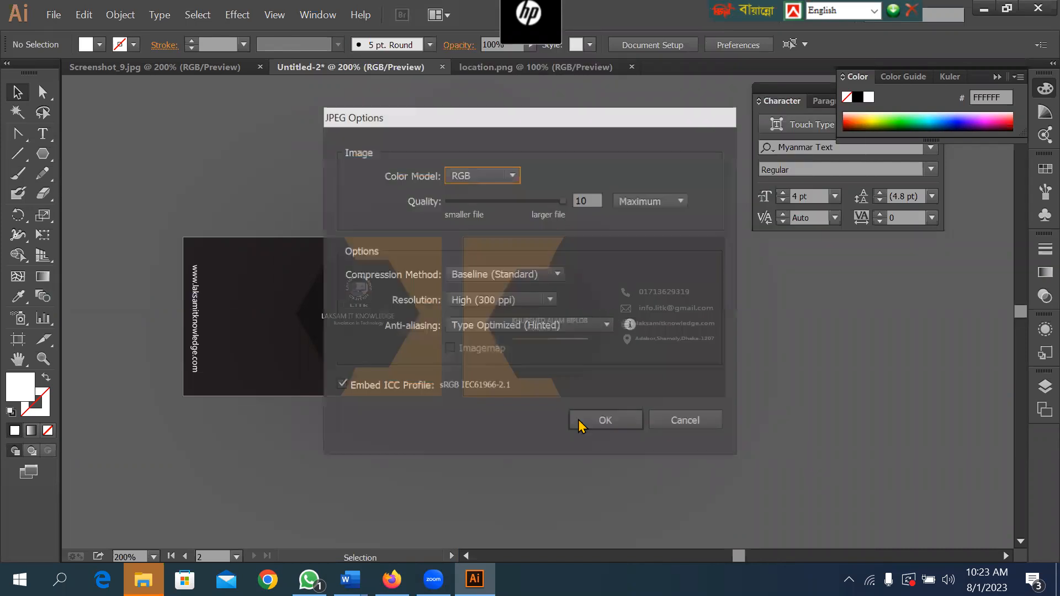
{"action": "left_click", "coordinate": [601, 422]}
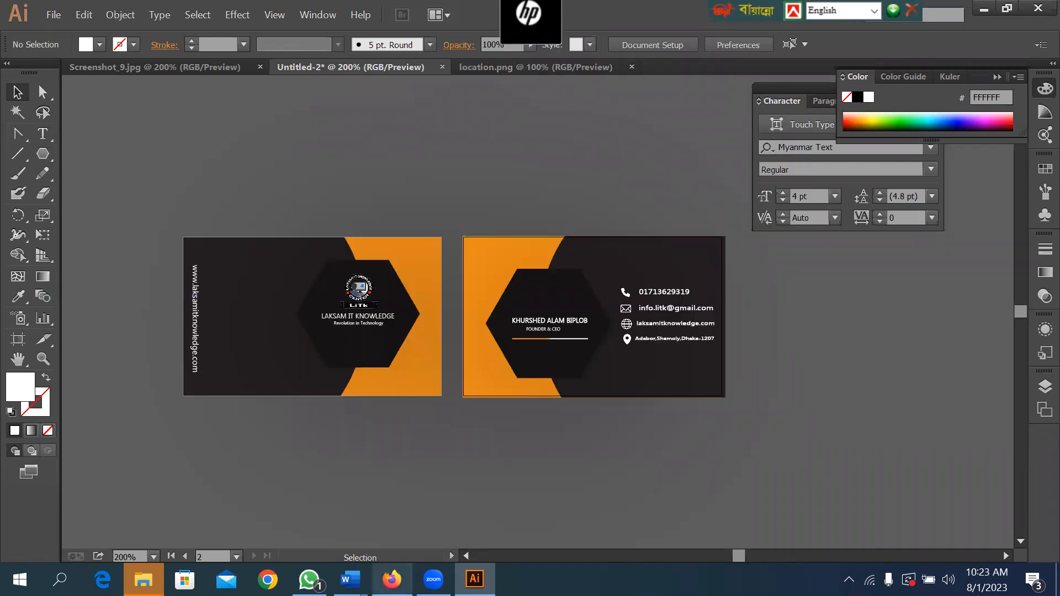
Switch to Firefox, reply "87k" in the Facebook chat asking about the original price, and close that chat.
{"action": "left_click", "coordinate": [391, 579]}
{"action": "left_click", "coordinate": [298, 49]}
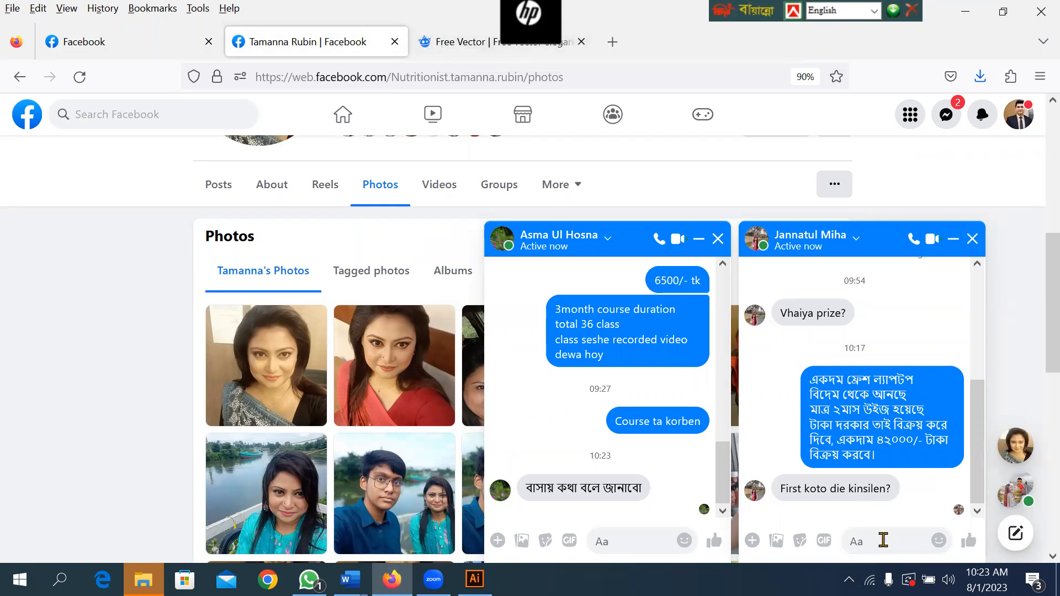
{"action": "left_click", "coordinate": [882, 541]}
{"action": "type", "text": "8"}
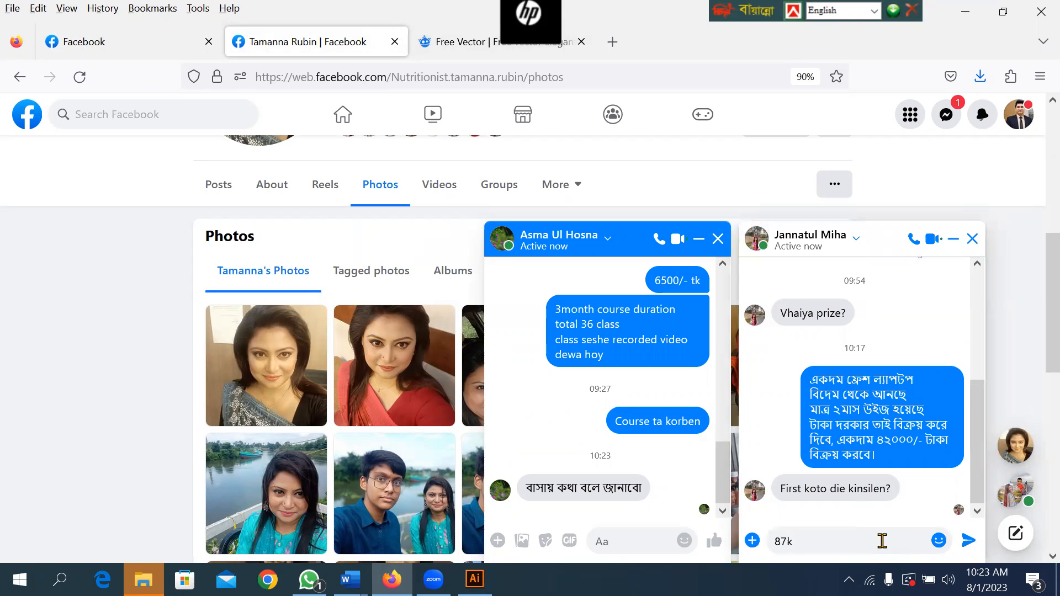
{"action": "type", "text": "7k"}
{"action": "key", "text": "Return"}
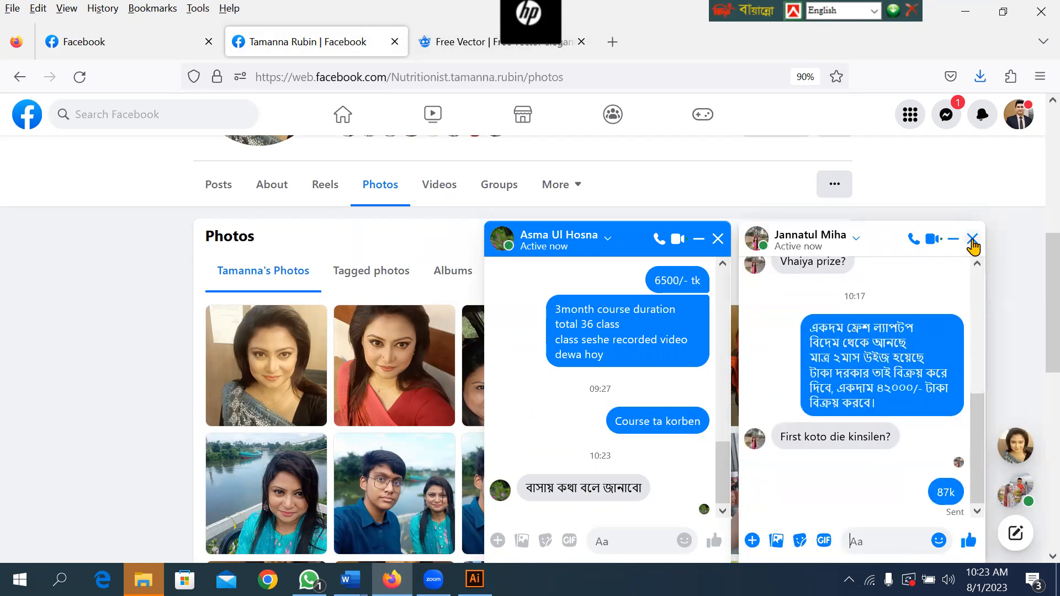
{"action": "left_click", "coordinate": [972, 242]}
{"action": "left_click", "coordinate": [446, 44]}
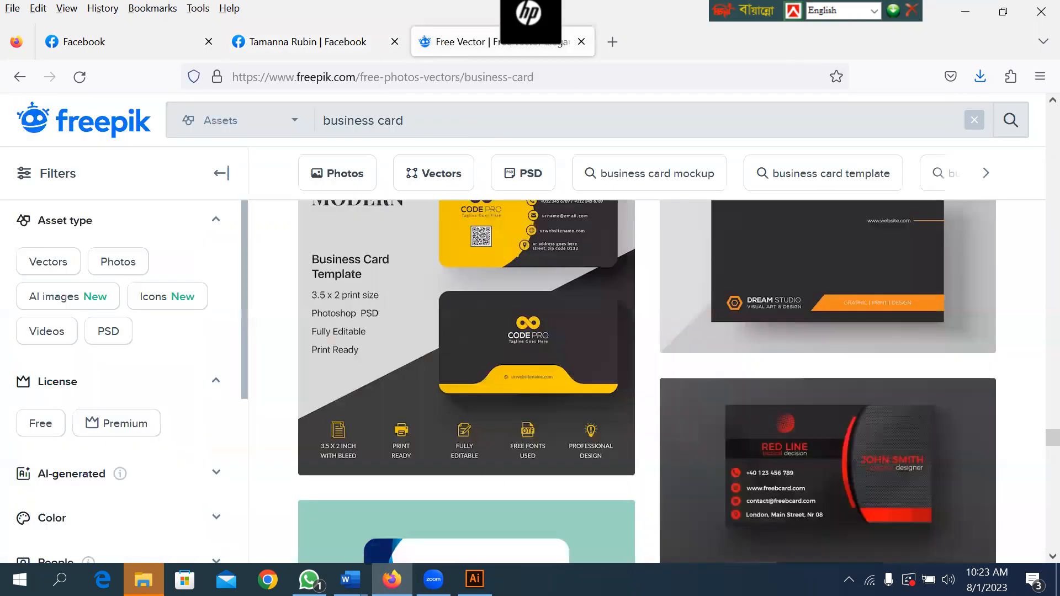
Switch back to Illustrator and close the location.png and Screenshot_9.jpg documents.
{"action": "key", "text": "alt+Tab"}
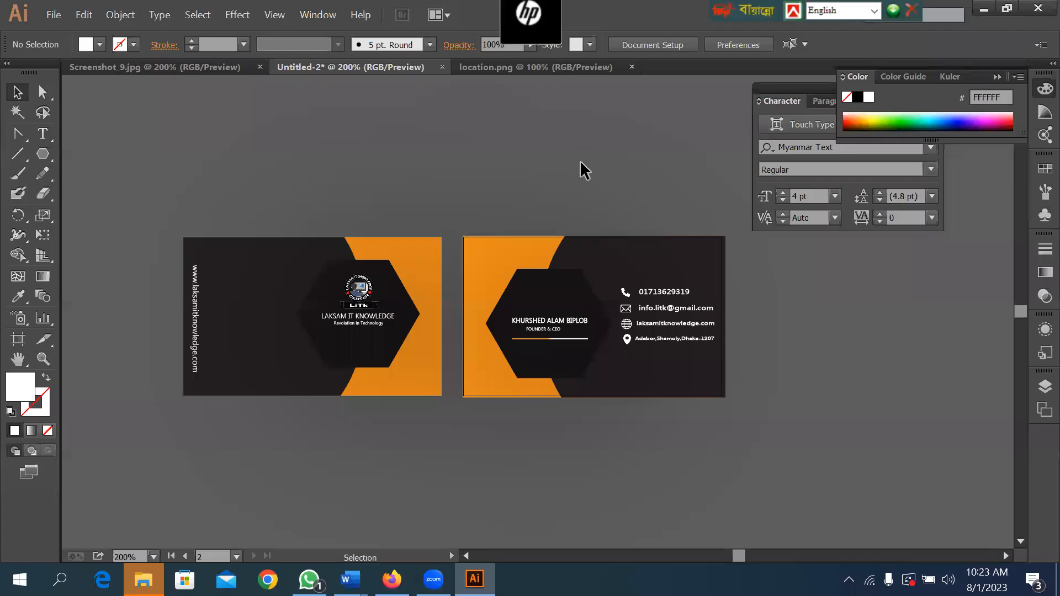
{"action": "left_click", "coordinate": [555, 66]}
{"action": "left_click", "coordinate": [631, 67]}
{"action": "left_click", "coordinate": [251, 67]}
{"action": "left_click", "coordinate": [244, 67]}
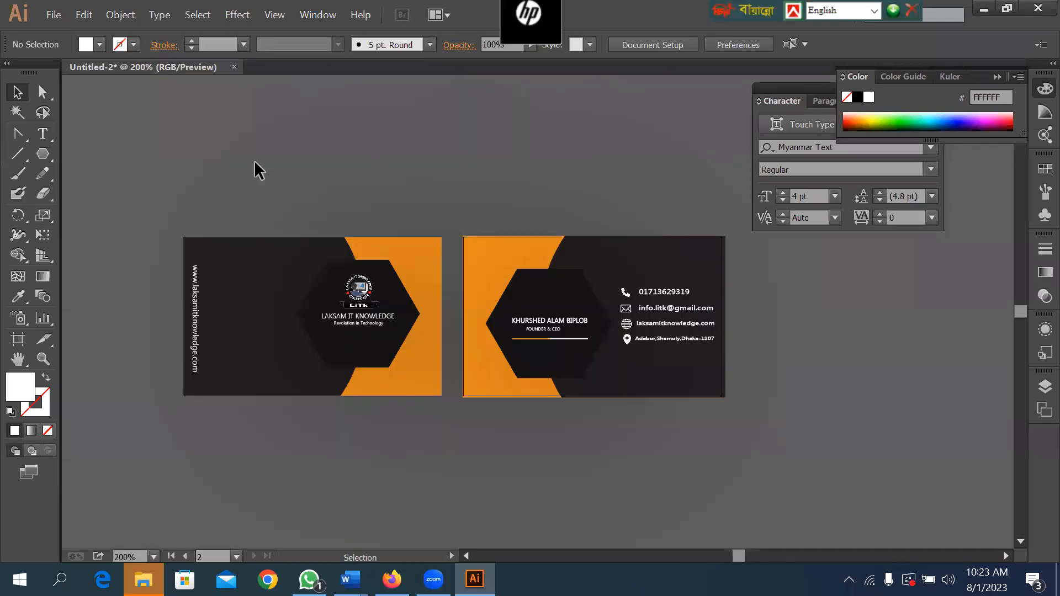
Save the document over businesscard-03 on the Desktop as an Adobe Illustrator file, version Illustrator CC (17.0), and close it.
{"action": "left_click", "coordinate": [234, 67]}
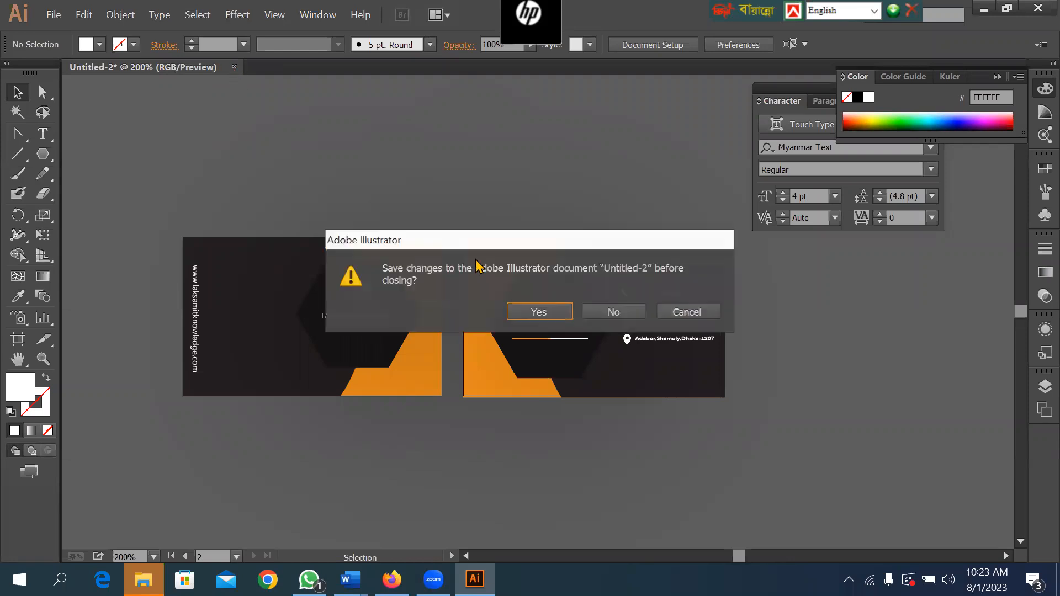
{"action": "left_click", "coordinate": [687, 311]}
{"action": "key", "text": "ctrl+s"}
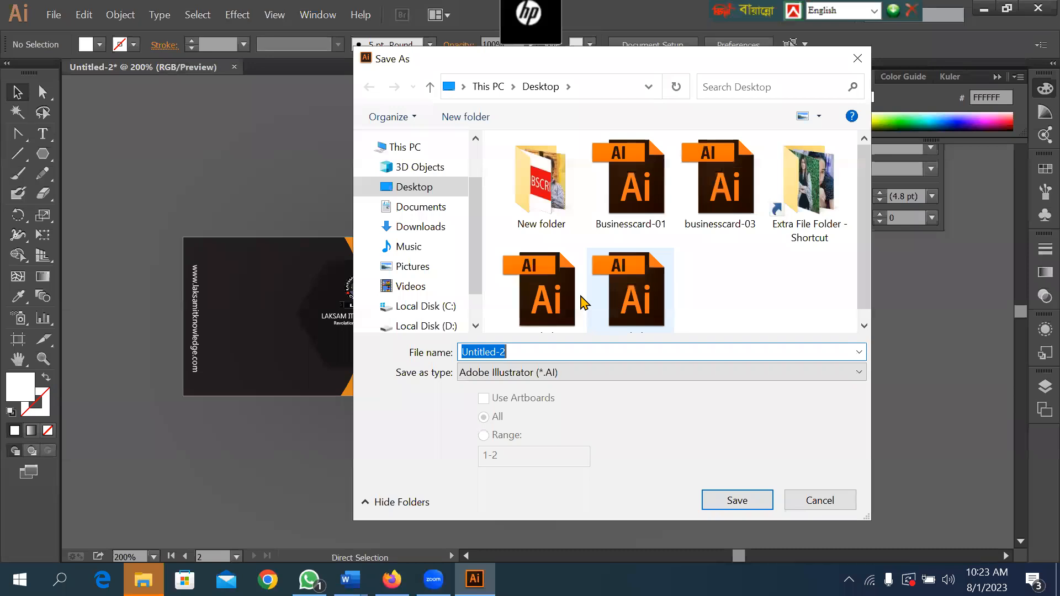
{"action": "left_click", "coordinate": [723, 194]}
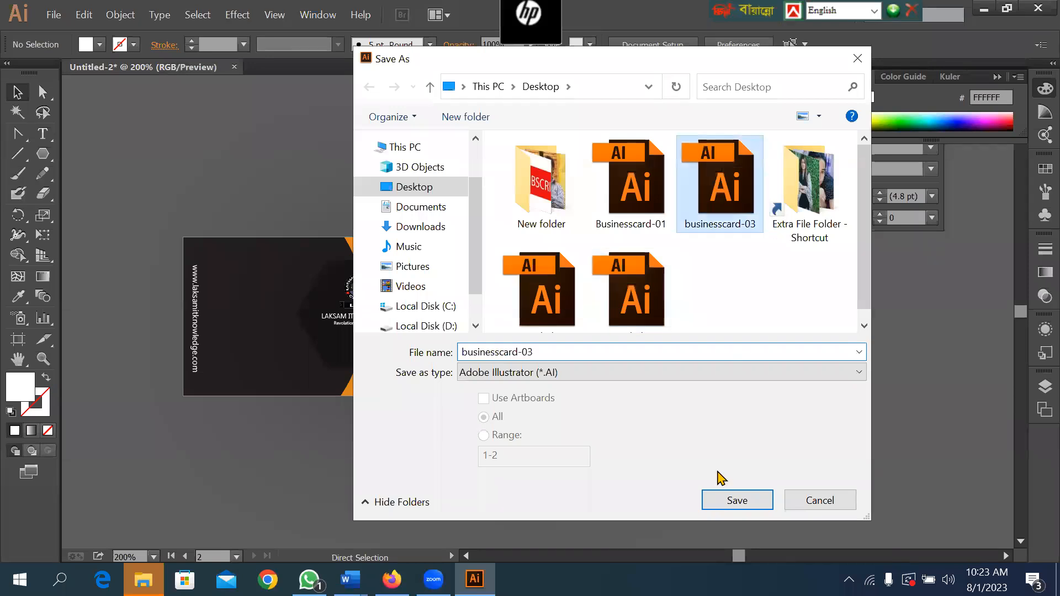
{"action": "left_click", "coordinate": [723, 500]}
{"action": "left_click", "coordinate": [560, 346]}
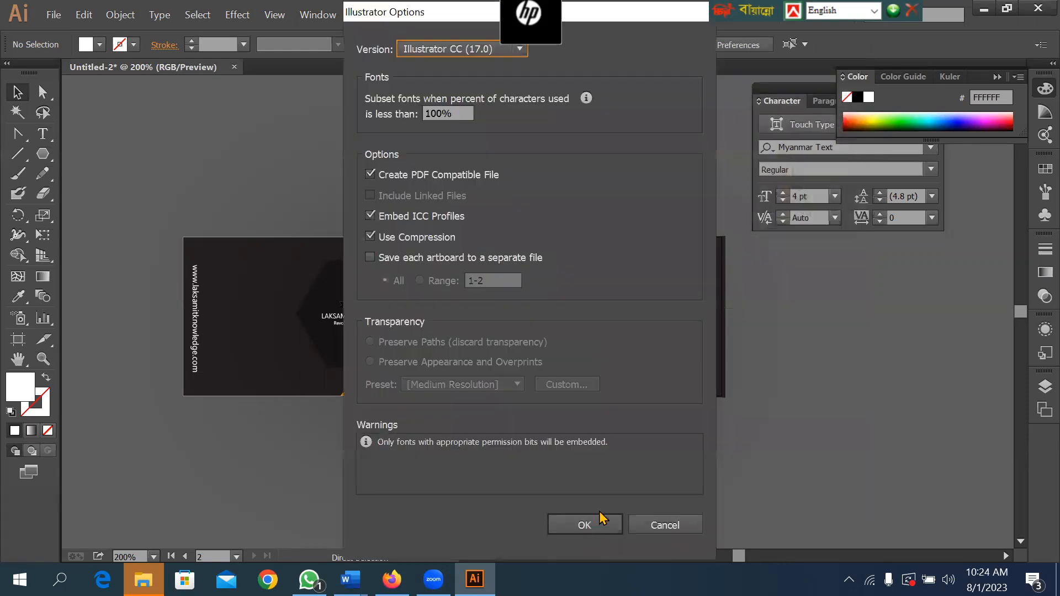
{"action": "left_click", "coordinate": [602, 519]}
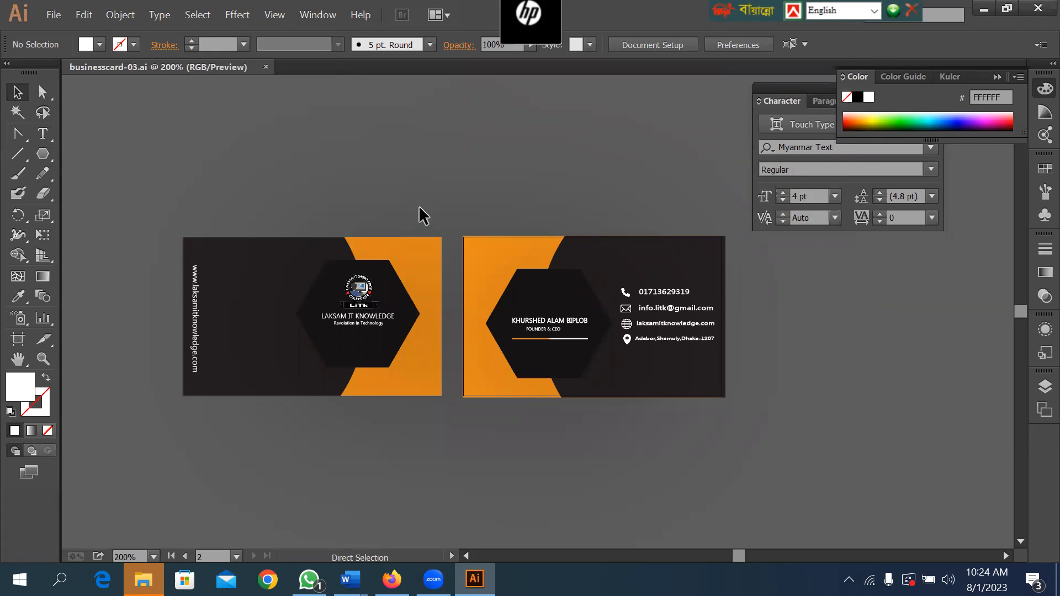
{"action": "key", "text": "ctrl+w"}
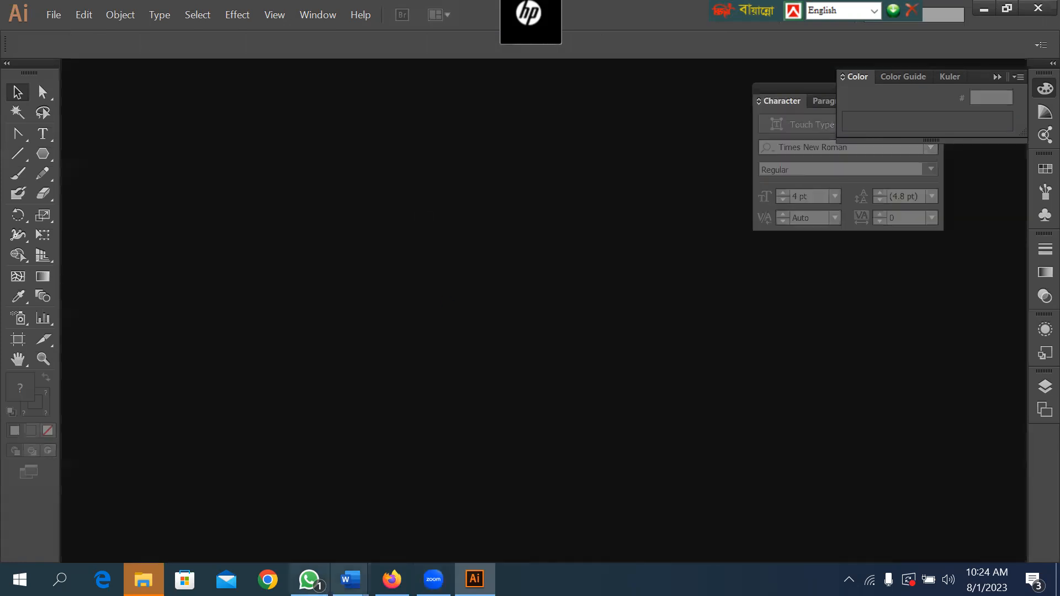
Switch to the Windows desktop and examine the saved and exported business card files, including businesscard-03-01.
{"action": "mouse_move", "coordinate": [475, 580]}
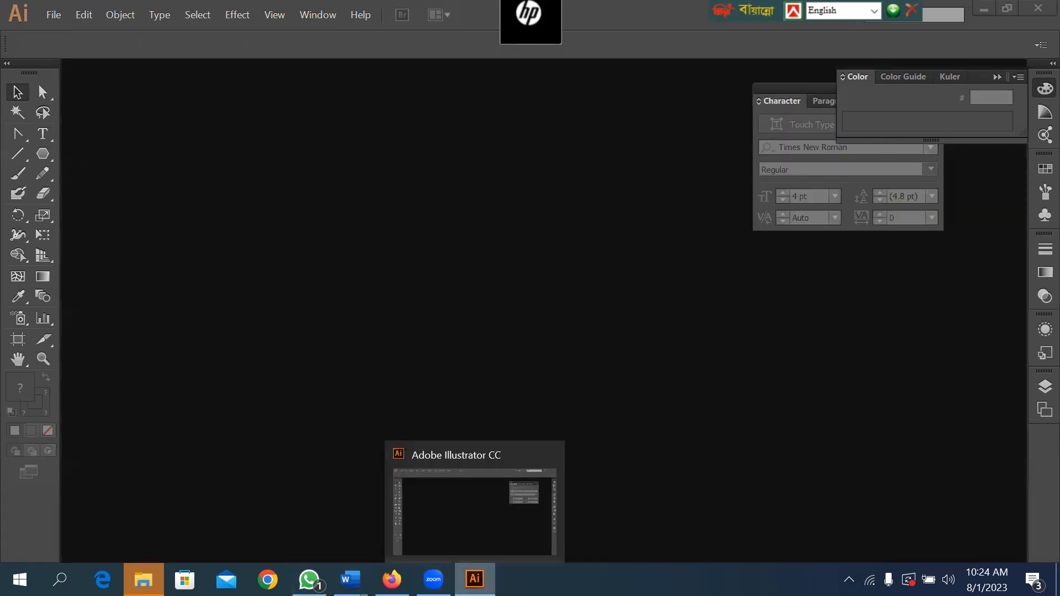
{"action": "left_click", "coordinate": [1037, 8]}
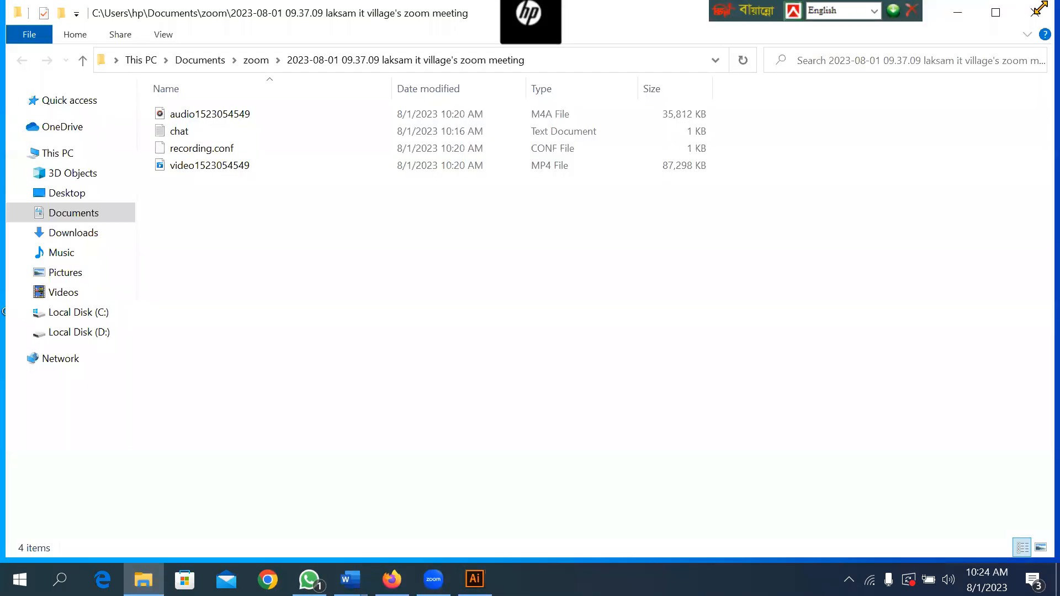
{"action": "left_click", "coordinate": [958, 13]}
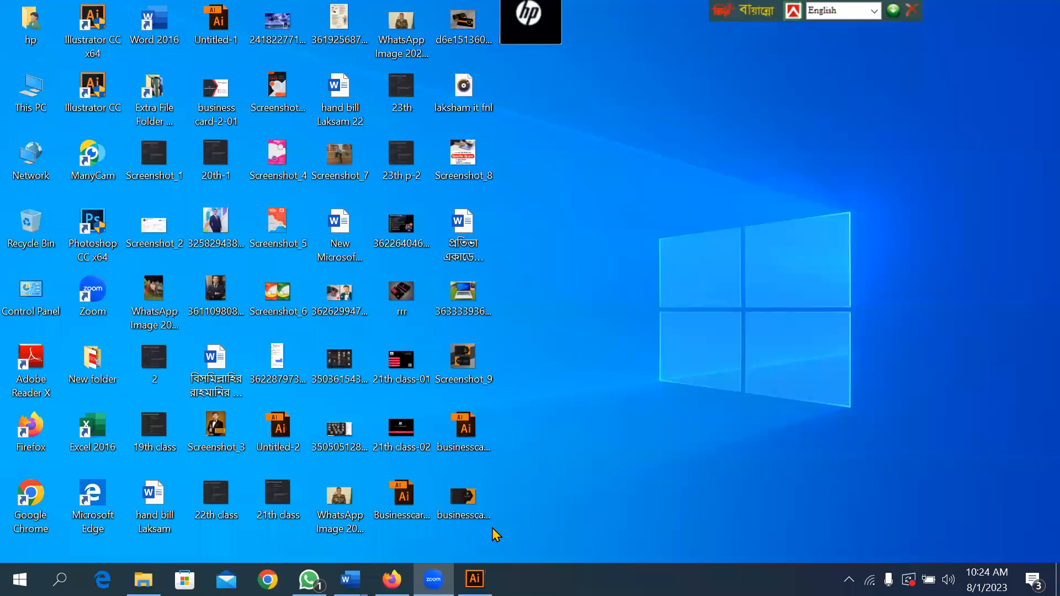
{"action": "left_click", "coordinate": [467, 496]}
{"action": "double_click", "coordinate": [467, 505]}
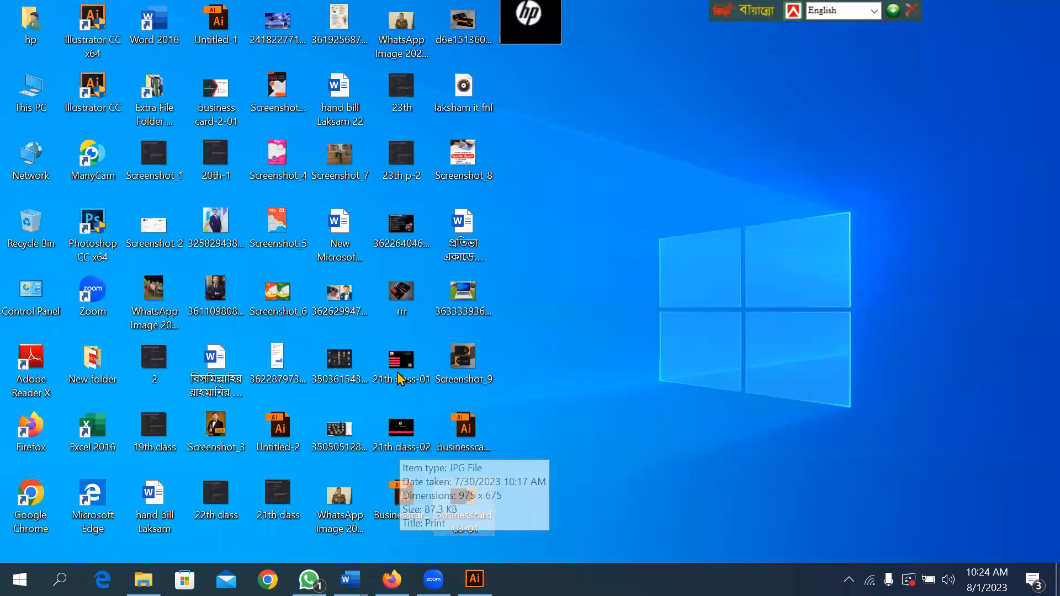
{"action": "left_click", "coordinate": [518, 20]}
{"action": "left_click", "coordinate": [647, 20]}
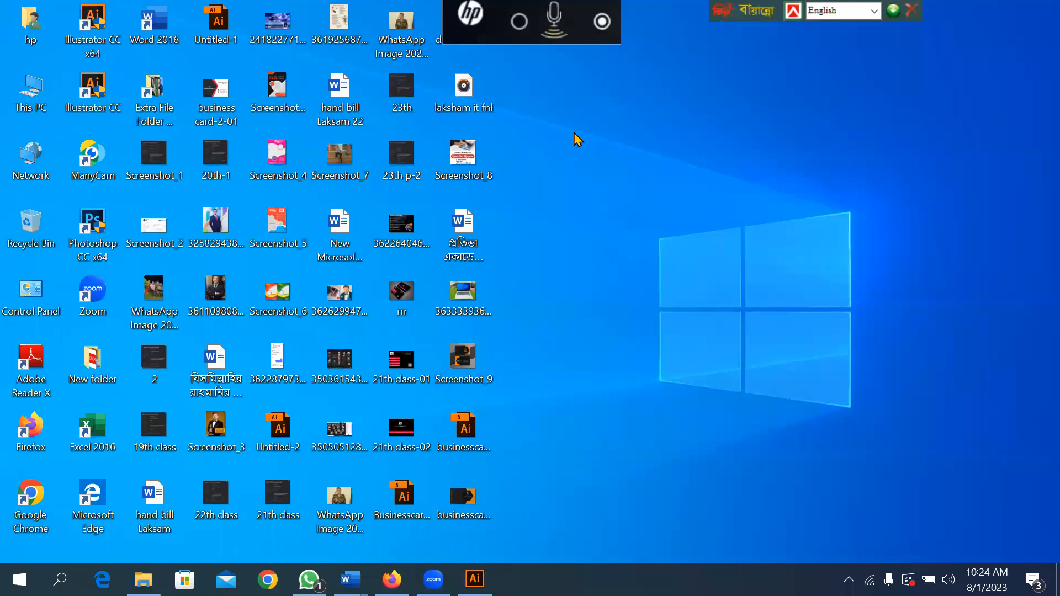
{"action": "left_click", "coordinate": [274, 433]}
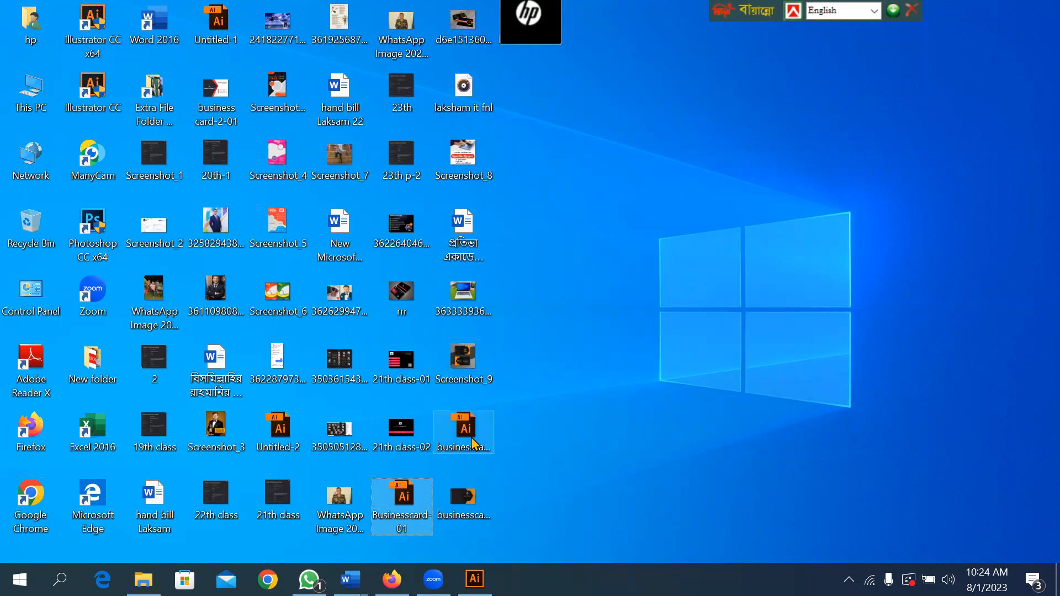
{"action": "mouse_move", "coordinate": [460, 504]}
{"action": "left_mouse_down"}
{"action": "mouse_move", "coordinate": [483, 543]}
{"action": "mouse_move", "coordinate": [476, 584]}
{"action": "mouse_move", "coordinate": [469, 507]}
{"action": "left_mouse_up"}
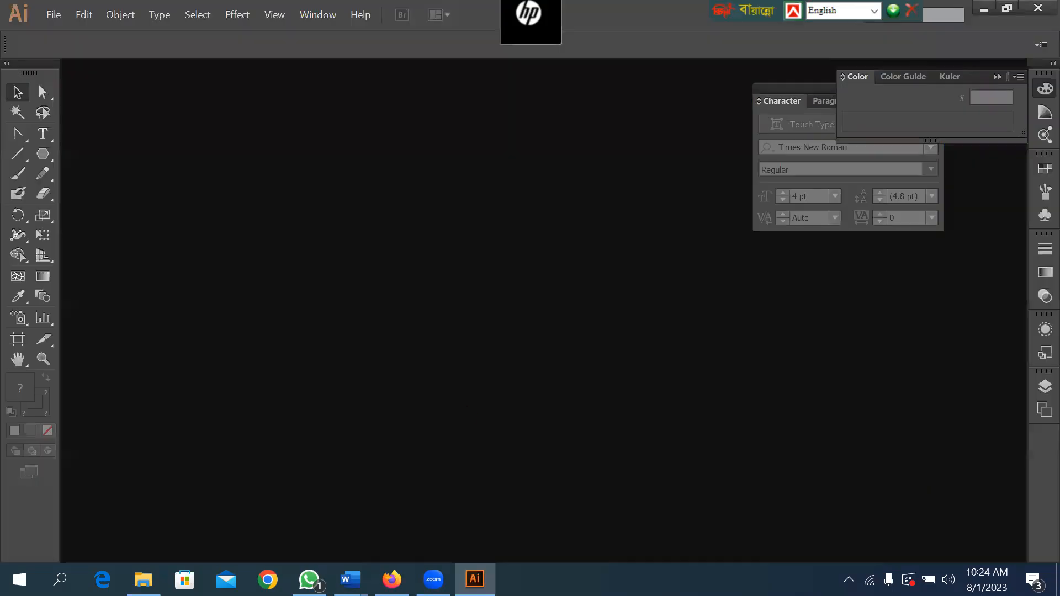
Switch back to Illustrator and open businesscard-03-02.jpg from the Desktop.
{"action": "key", "text": "ctrl+o"}
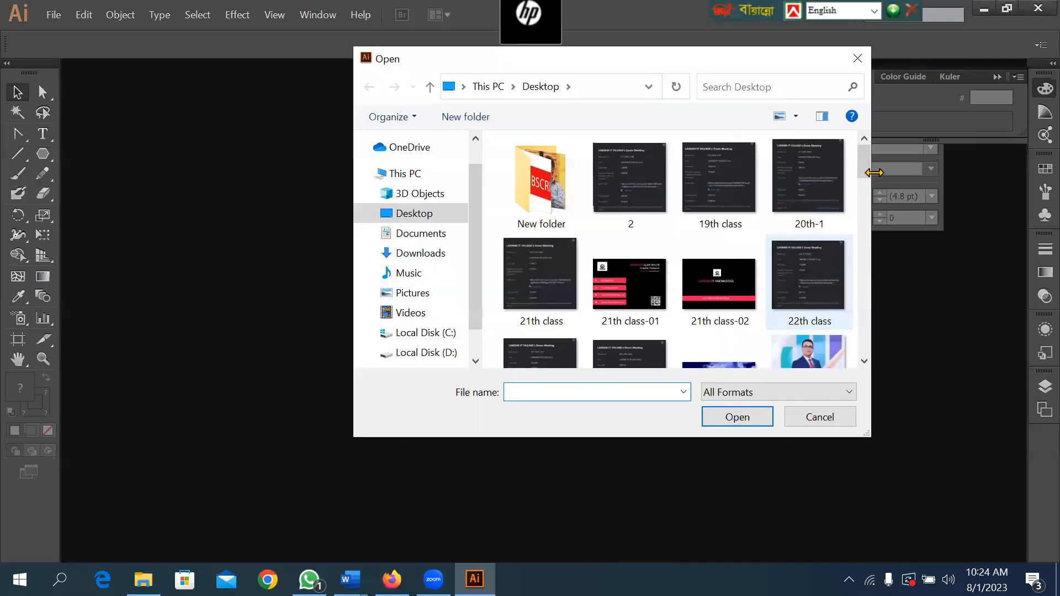
{"action": "left_click_drag", "start_coordinate": [867, 157], "coordinate": [867, 259]}
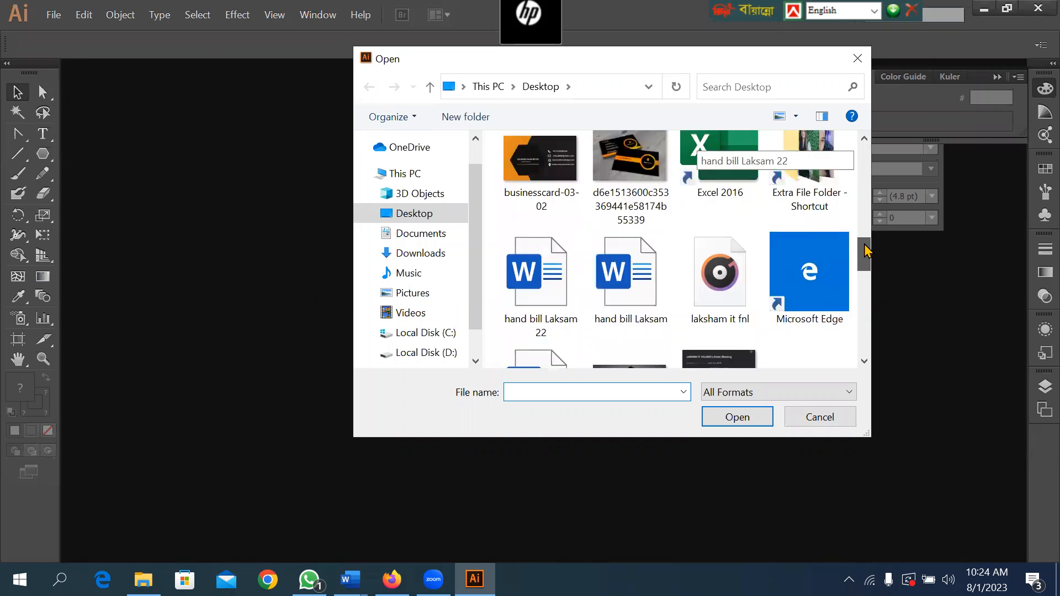
{"action": "double_click", "coordinate": [549, 169]}
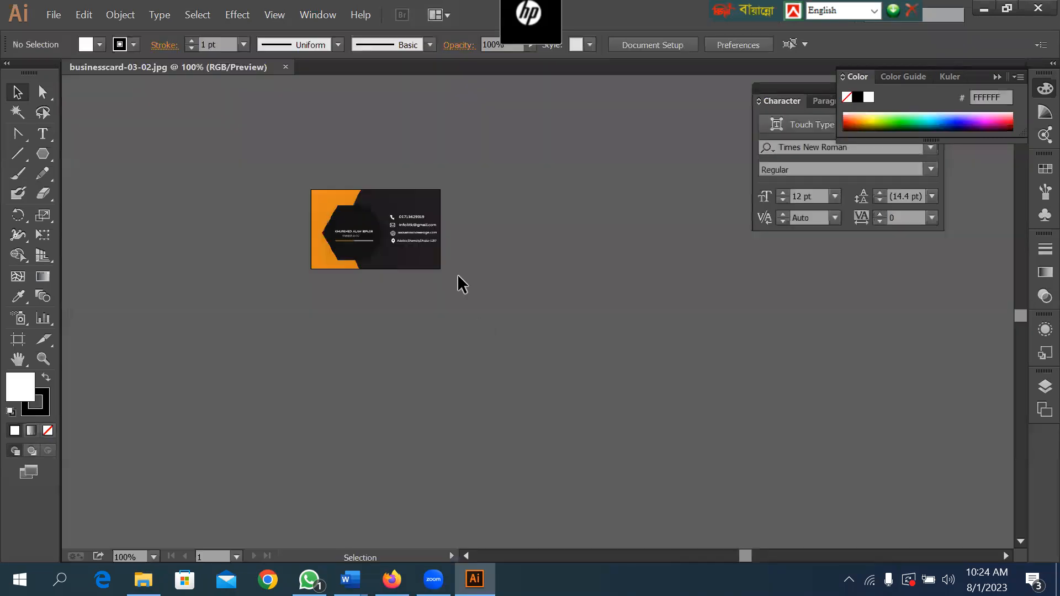
Draw a rounded rectangle over the card image and stretch its upper edge so it covers the whole card.
{"action": "key", "text": "ctrl+space"}
{"action": "left_click_drag", "start_coordinate": [244, 145], "coordinate": [499, 303]}
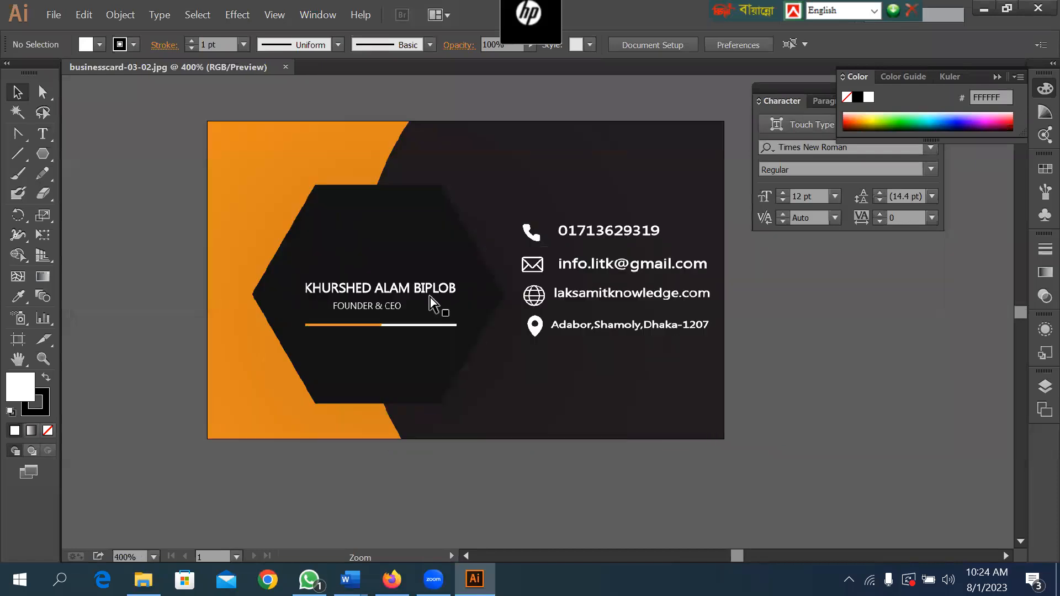
{"action": "left_click", "coordinate": [43, 156]}
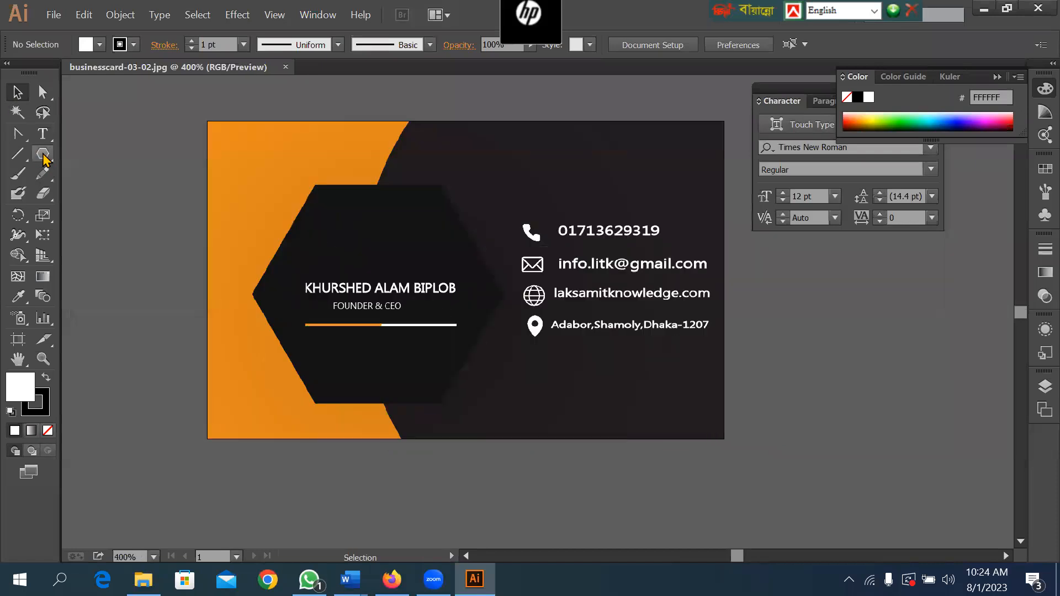
{"action": "left_click", "coordinate": [114, 176]}
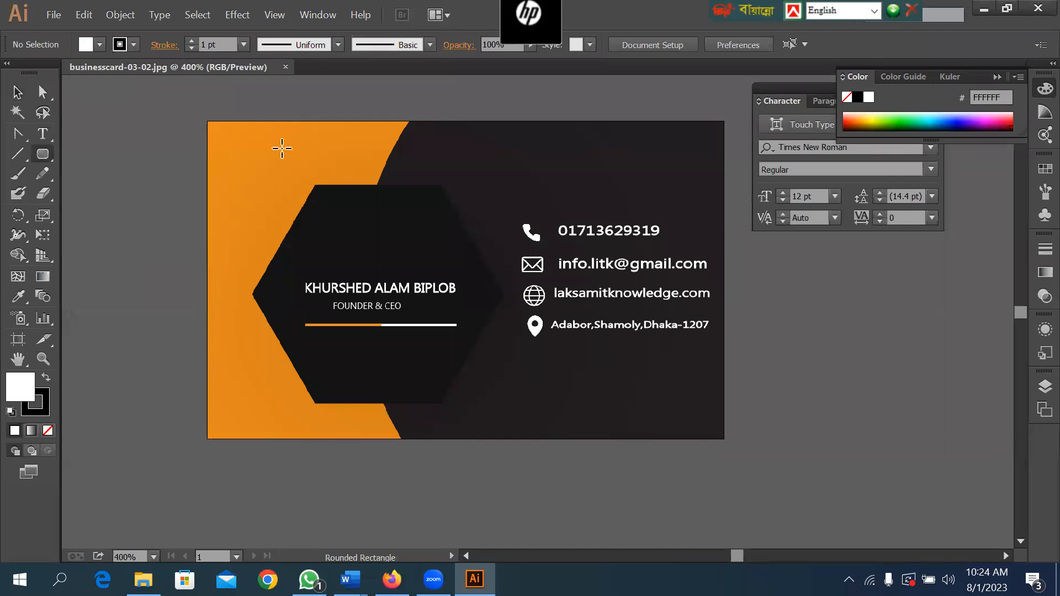
{"action": "left_click_drag", "start_coordinate": [207, 130], "coordinate": [724, 439]}
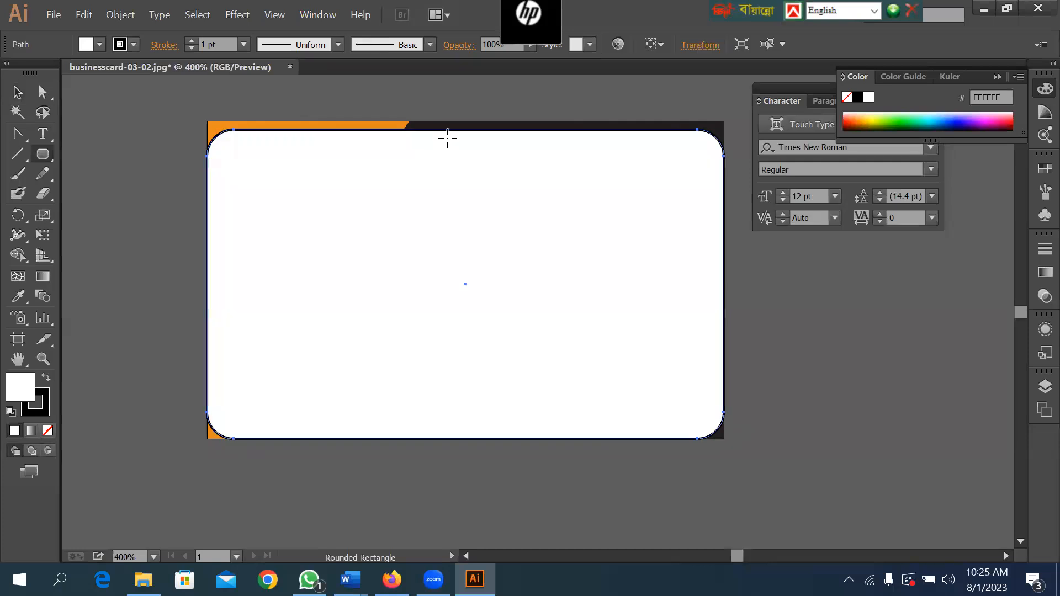
{"action": "left_click", "coordinate": [18, 92]}
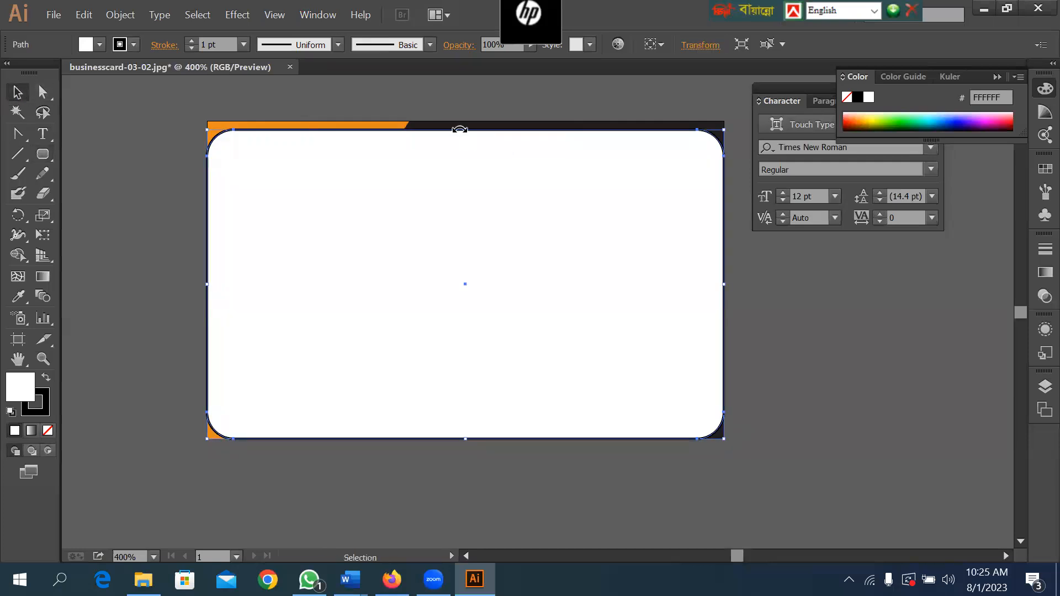
{"action": "left_click_drag", "start_coordinate": [468, 130], "coordinate": [466, 120]}
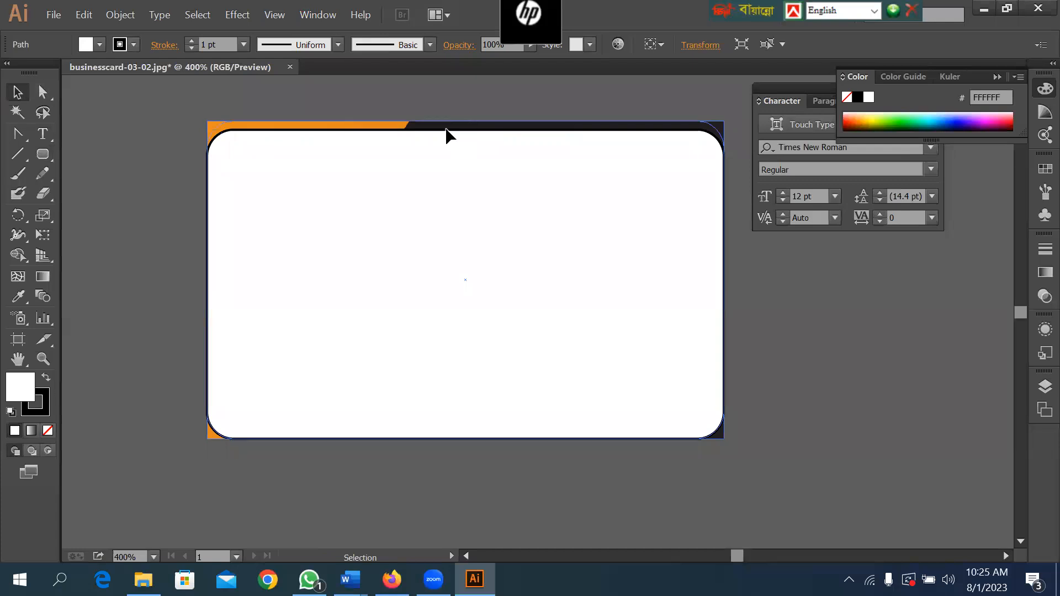
Remove the rounded rectangle's fill and use it as a clipping mask on the card image.
{"action": "left_click", "coordinate": [100, 45]}
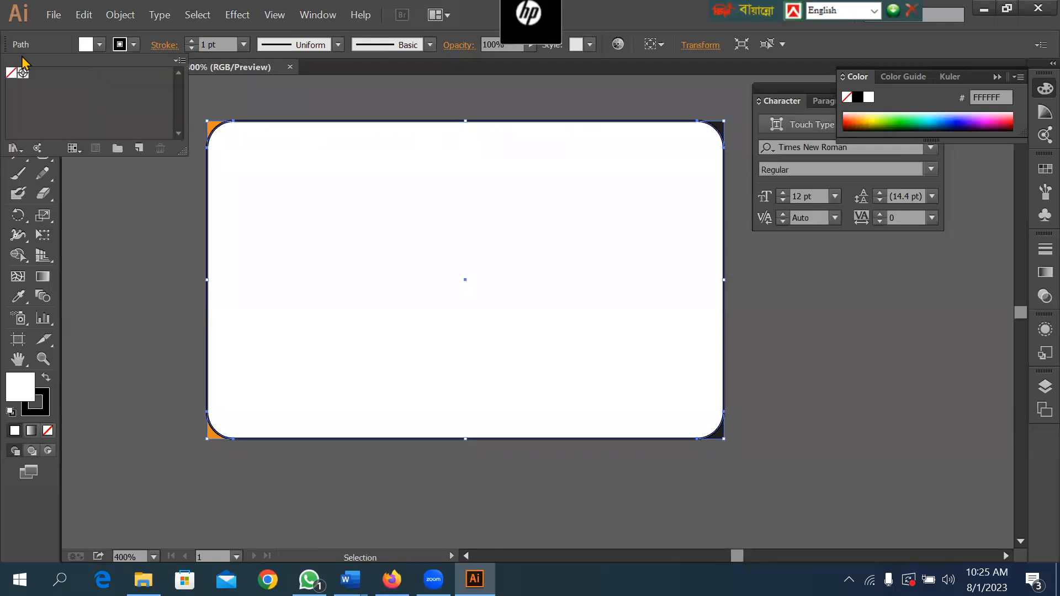
{"action": "left_click", "coordinate": [11, 74]}
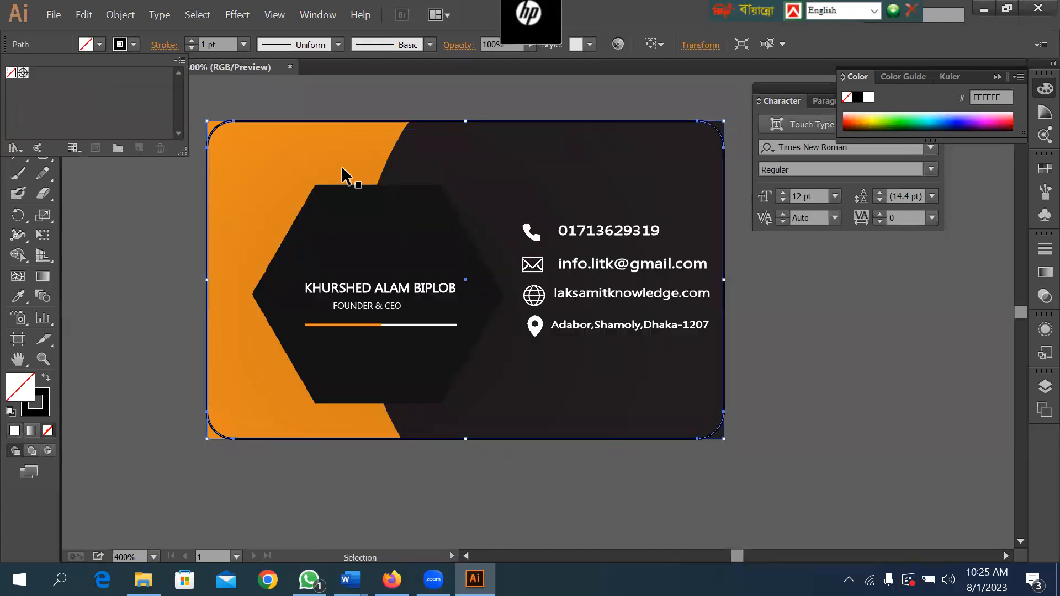
{"action": "key", "text": "ctrl+a"}
{"action": "right_click", "coordinate": [283, 148]}
{"action": "left_click", "coordinate": [340, 236]}
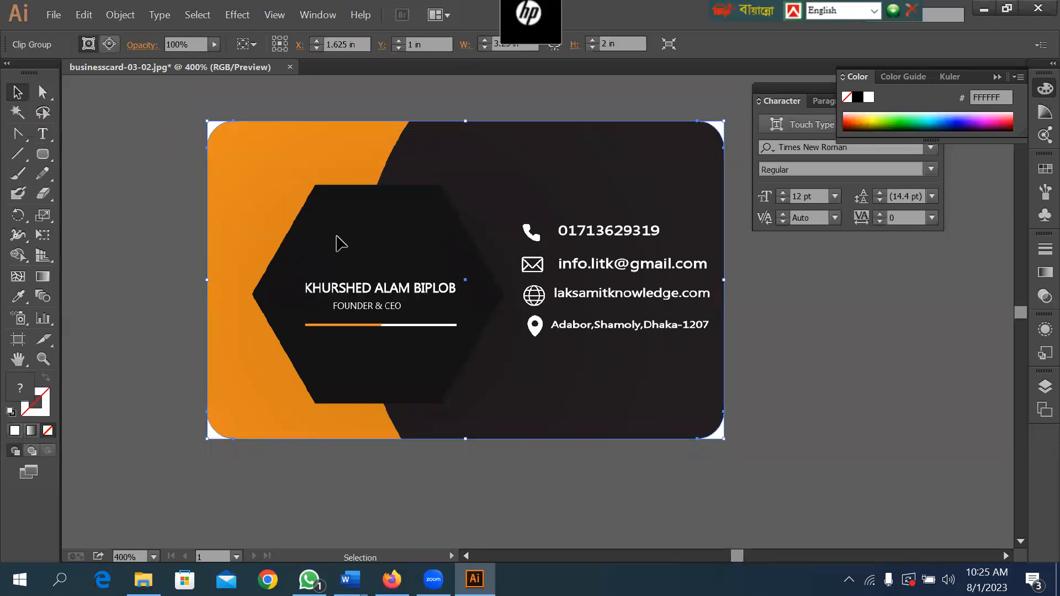
{"action": "left_click", "coordinate": [124, 123]}
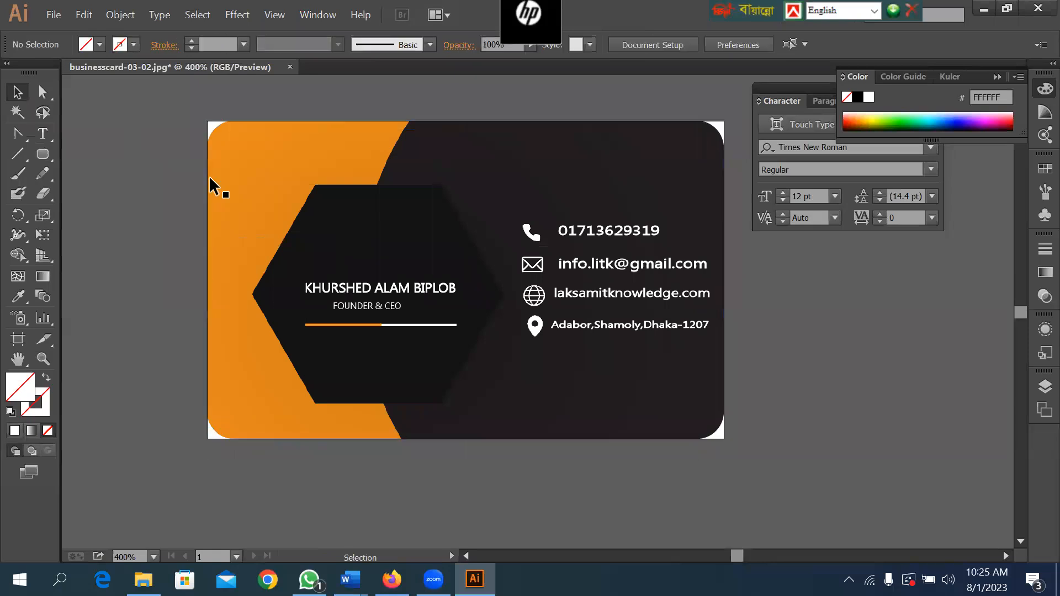
Move the clipped, round-cornered card off the artboard onto the empty canvas to its right.
{"action": "left_click_drag", "start_coordinate": [905, 456], "coordinate": [872, 440]}
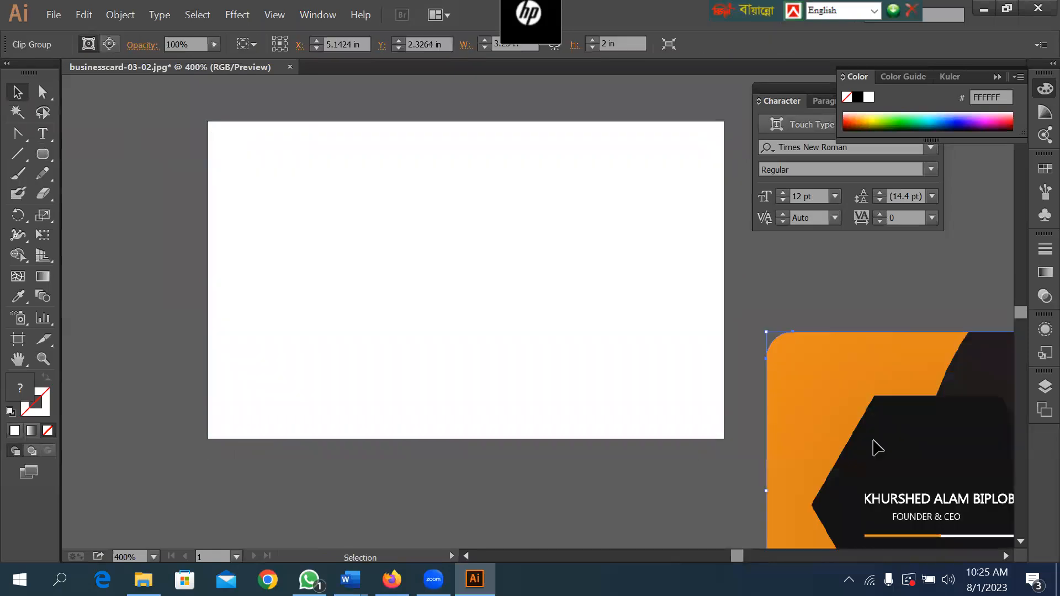
{"action": "key", "text": "space"}
{"action": "left_click_drag", "start_coordinate": [794, 250], "coordinate": [394, 166]}
{"action": "left_click_drag", "start_coordinate": [607, 381], "coordinate": [645, 262]}
{"action": "key", "text": "space"}
{"action": "left_click_drag", "start_coordinate": [349, 188], "coordinate": [608, 309]}
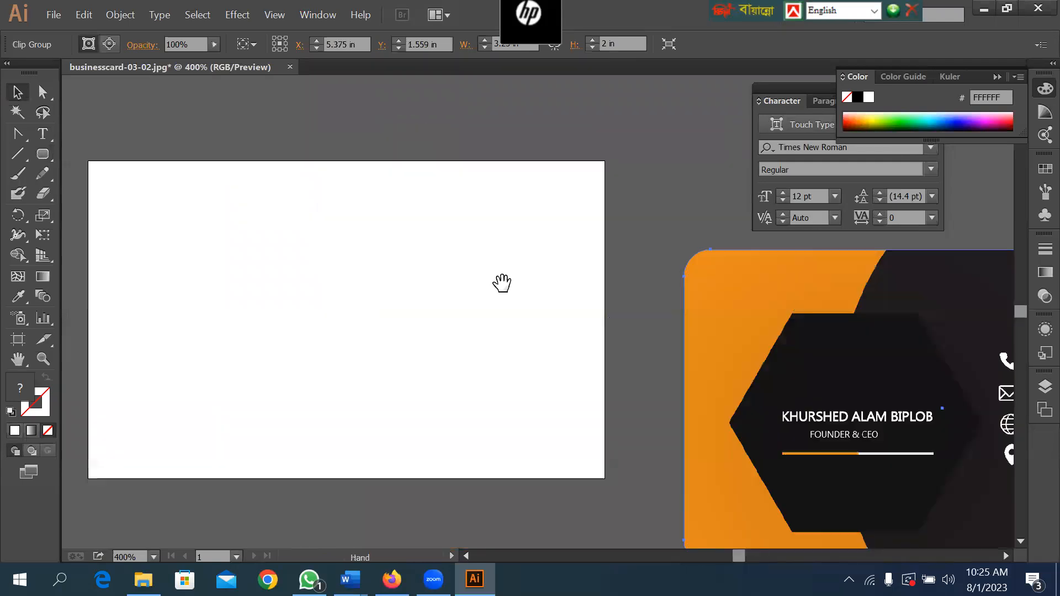
Shrink Artboard 1 to about 0.95 by 0.6 in with the Artboard tool.
{"action": "left_click", "coordinate": [19, 339]}
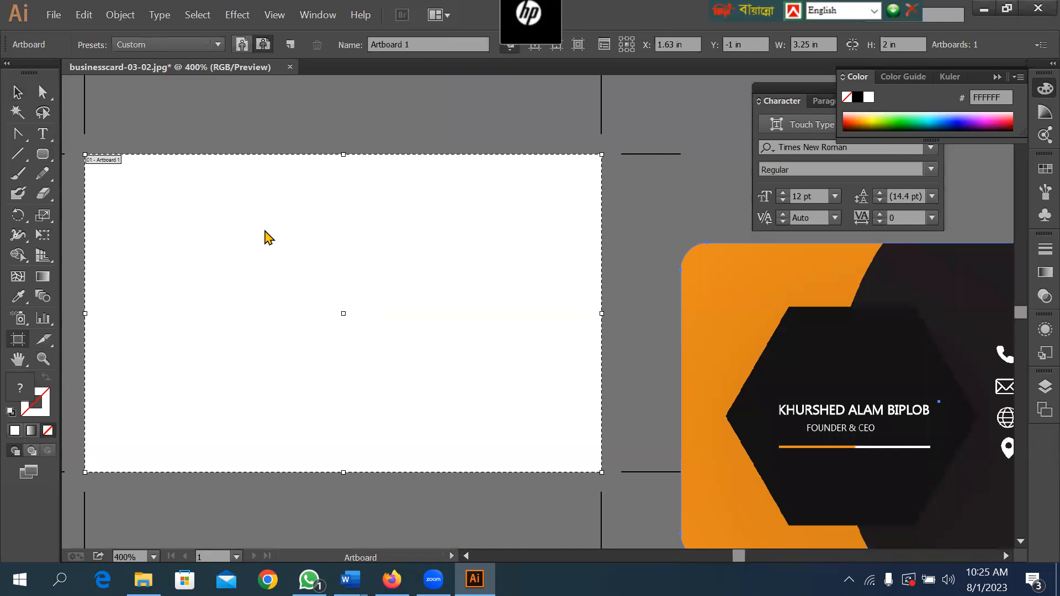
{"action": "right_click", "coordinate": [264, 238]}
{"action": "left_click", "coordinate": [252, 175]}
{"action": "left_click_drag", "start_coordinate": [603, 473], "coordinate": [237, 249]}
{"action": "left_click_drag", "start_coordinate": [288, 145], "coordinate": [445, 276]}
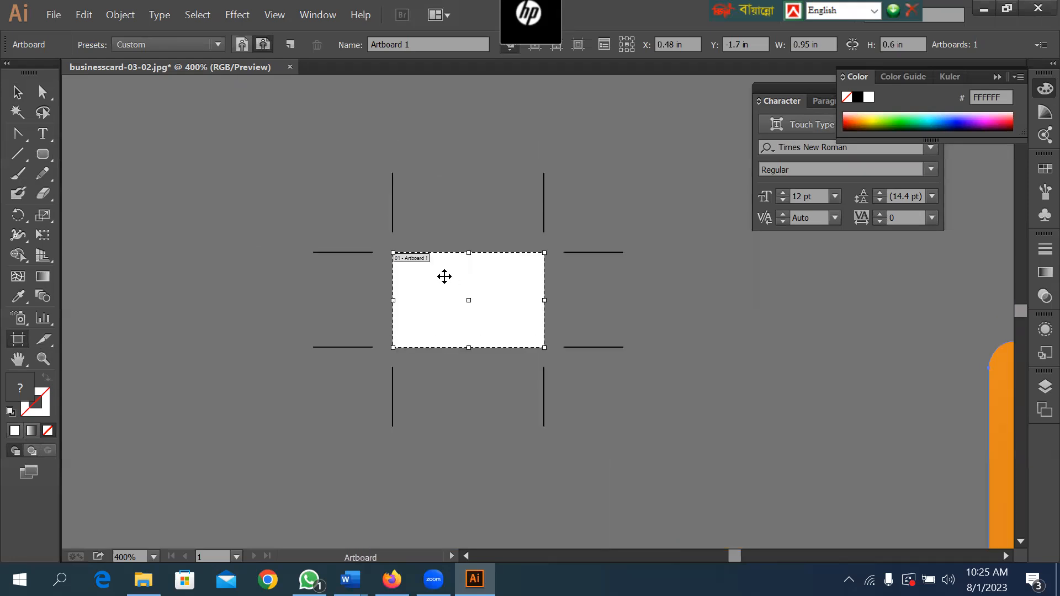
{"action": "right_click", "coordinate": [447, 274]}
{"action": "left_click", "coordinate": [414, 264]}
{"action": "right_click", "coordinate": [469, 289]}
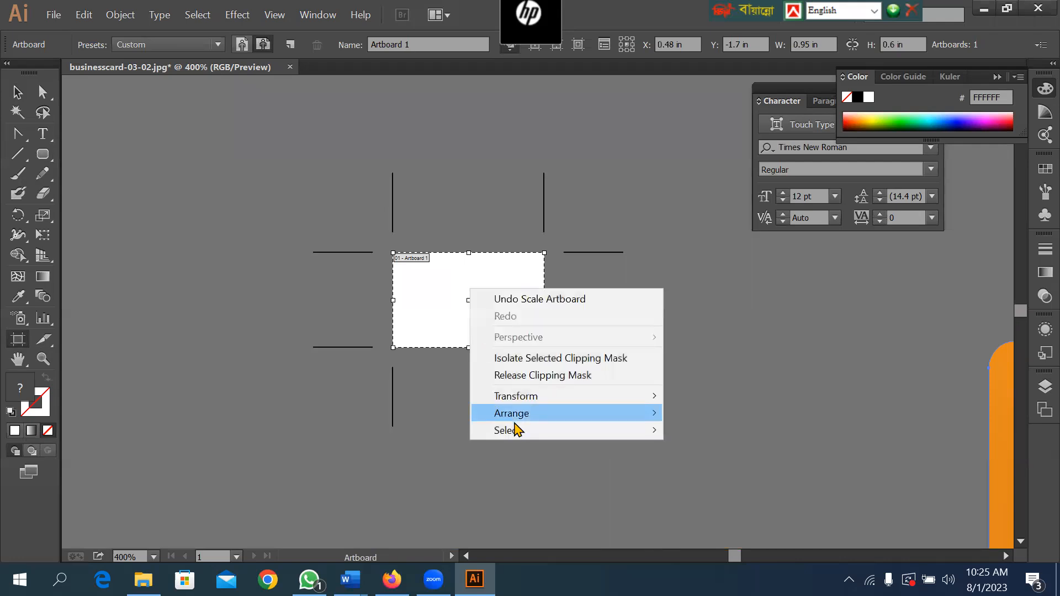
{"action": "mouse_move", "coordinate": [531, 401]}
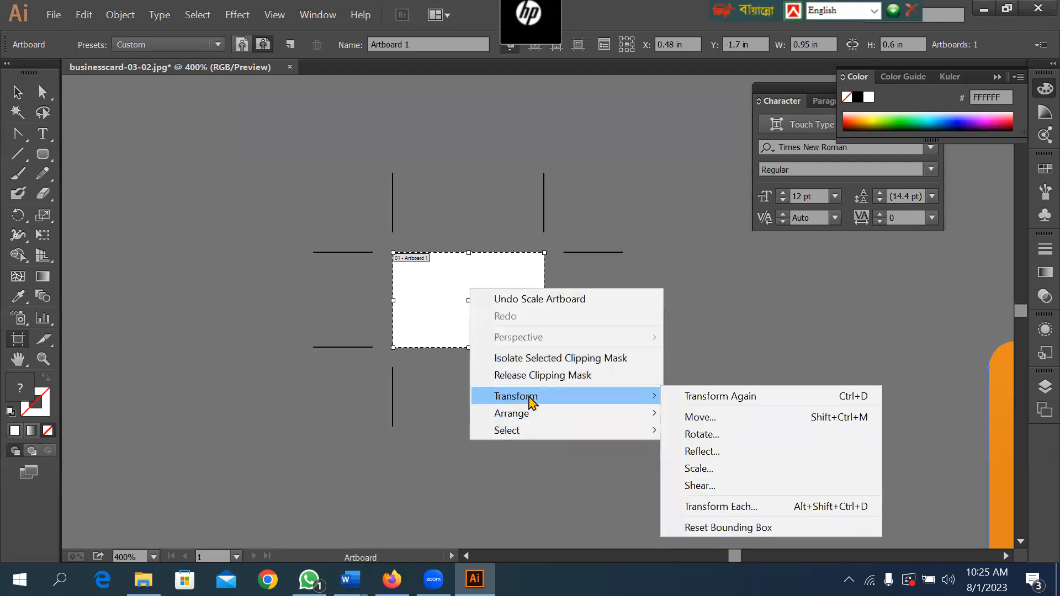
{"action": "left_click", "coordinate": [364, 171]}
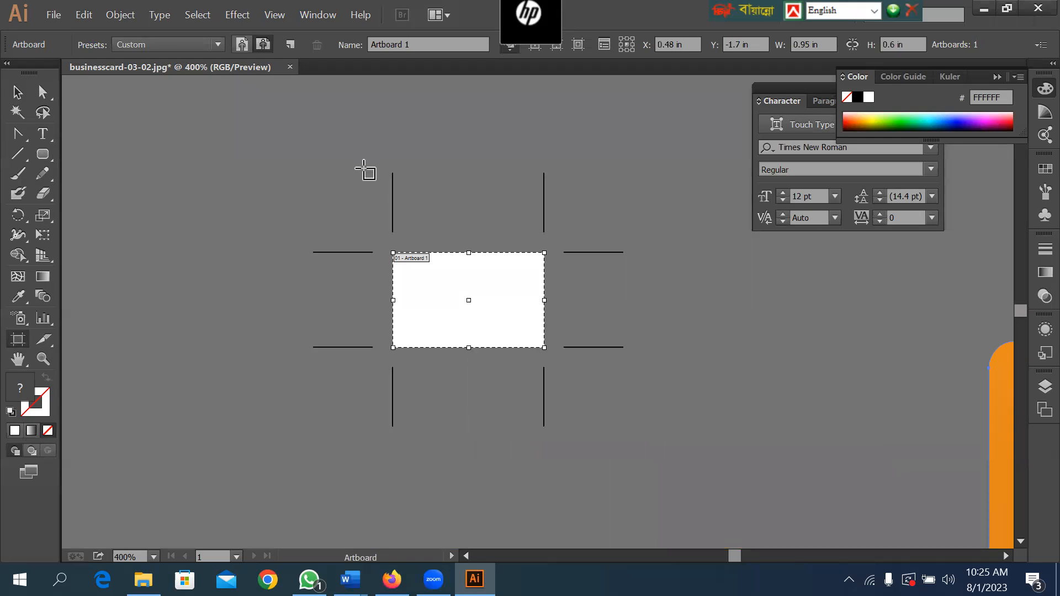
Leave artboard editing, deselect the clipped card and fit the artboard in the window.
{"action": "left_click", "coordinate": [17, 92]}
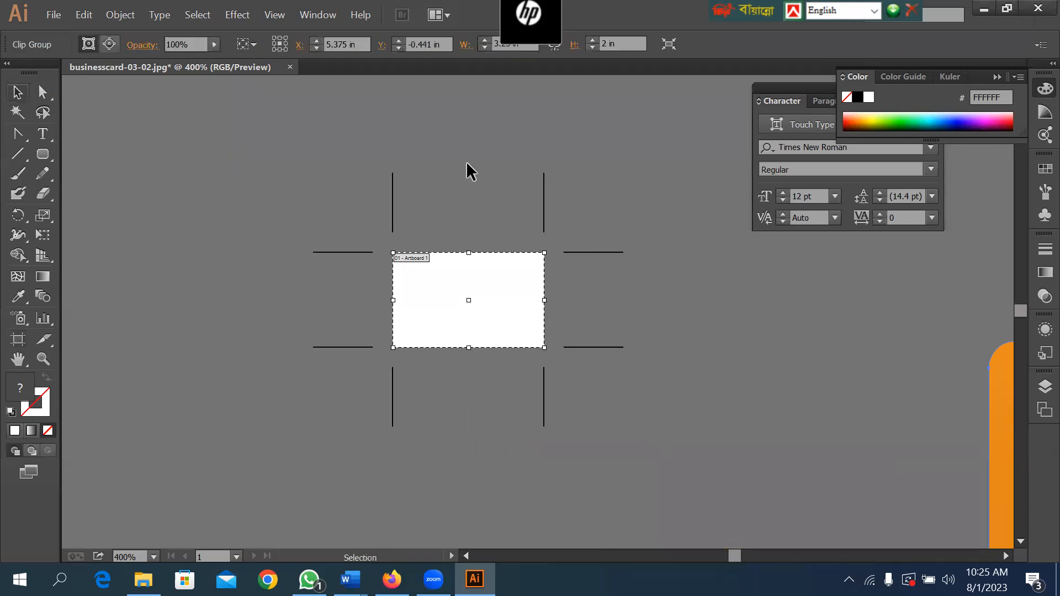
{"action": "left_click", "coordinate": [467, 163]}
{"action": "key", "text": "ctrl+0"}
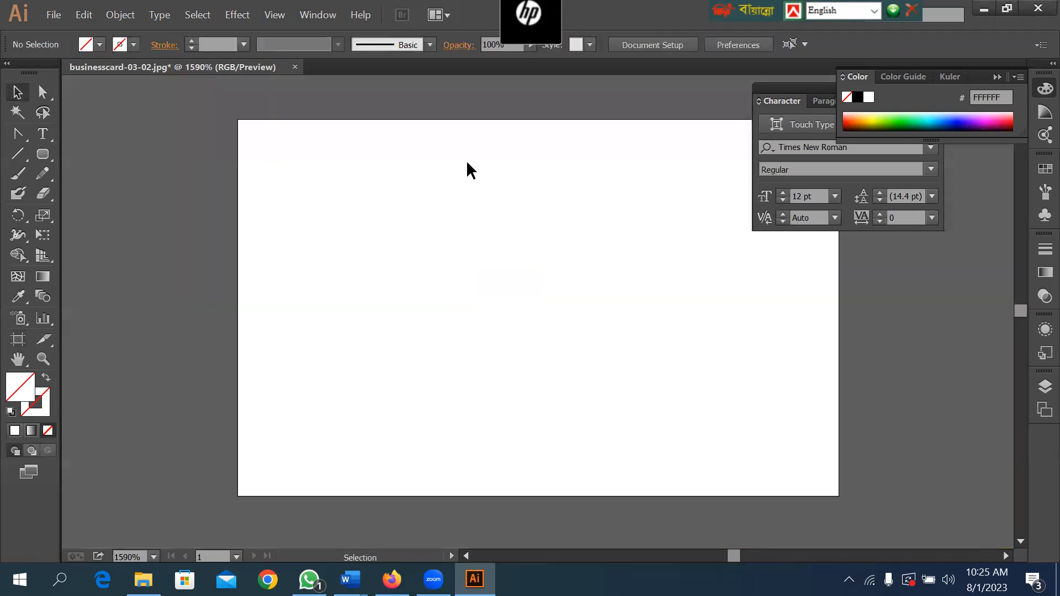
Examine the round-cornered clipped card up close on the canvas beside the small artboard.
{"action": "key", "text": "ctrl+minus"}
{"action": "key", "text": "ctrl+minus"}
{"action": "key", "text": "ctrl+minus"}
{"action": "key", "text": "ctrl+minus"}
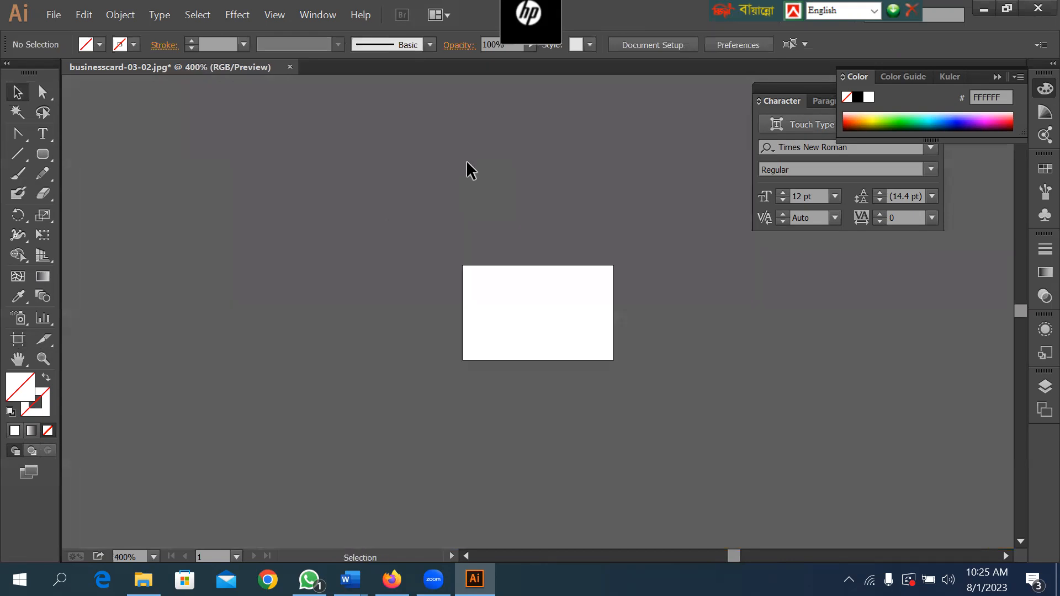
{"action": "left_click_drag", "start_coordinate": [895, 410], "coordinate": [364, 239]}
{"action": "left_click_drag", "start_coordinate": [926, 441], "coordinate": [569, 386]}
{"action": "left_click_drag", "start_coordinate": [450, 234], "coordinate": [453, 241]}
{"action": "left_click_drag", "start_coordinate": [417, 285], "coordinate": [417, 286]}
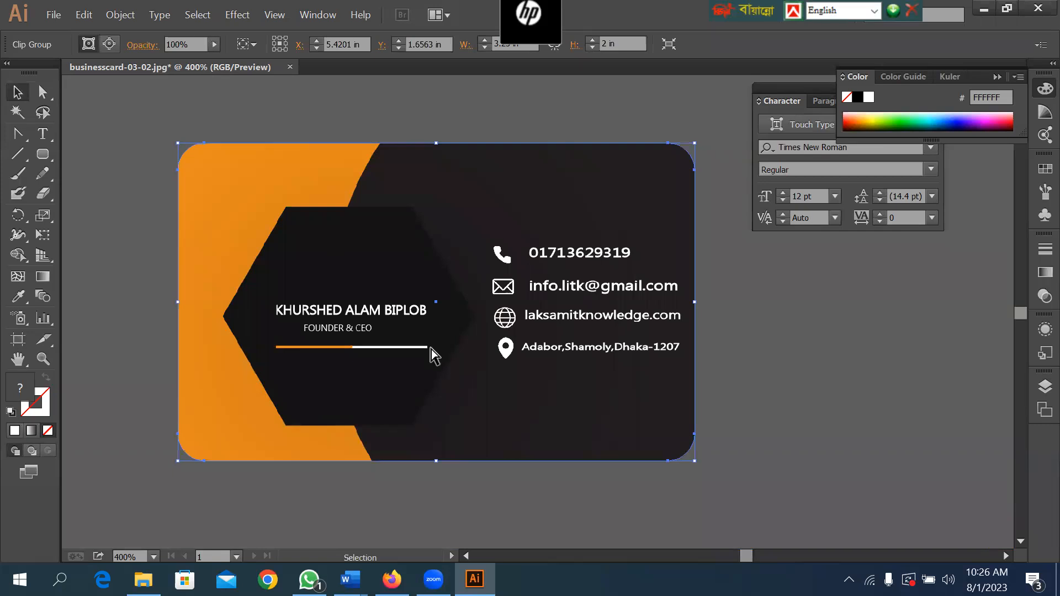
Enlarge Artboard 1 to about 3.68 by 2.32 in with the Artboard tool.
{"action": "key", "text": "ctrl+minus"}
{"action": "key", "text": "ctrl+minus"}
{"action": "key", "text": "ctrl+minus"}
{"action": "key", "text": "ctrl+minus"}
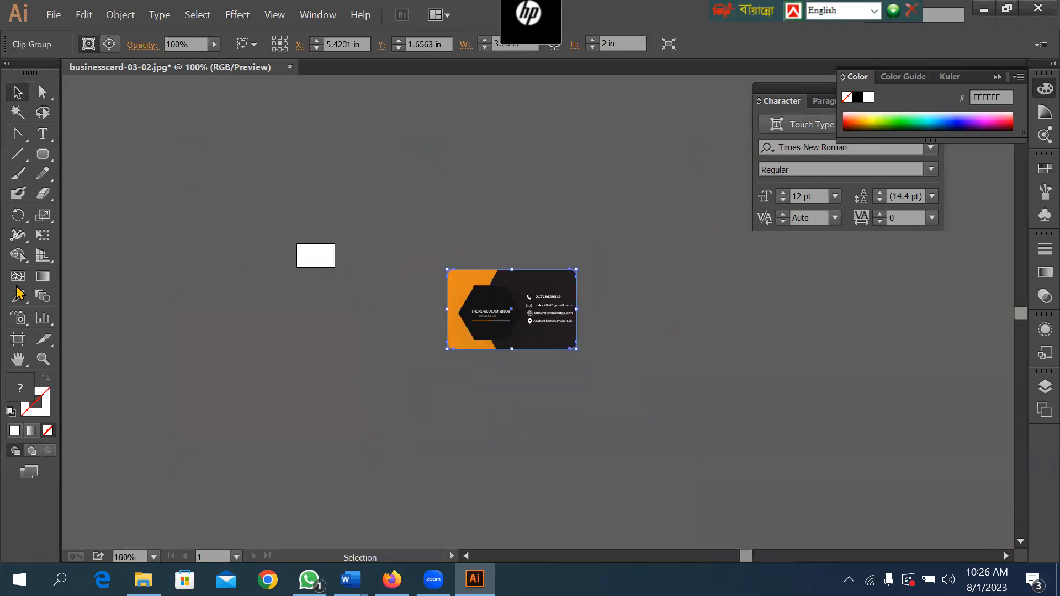
{"action": "left_click", "coordinate": [18, 339]}
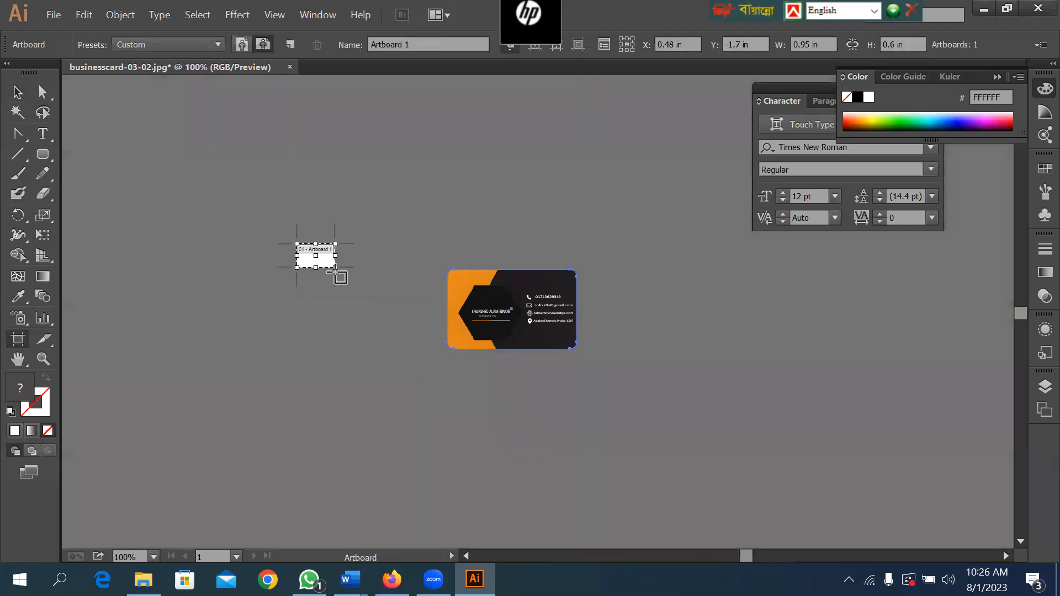
{"action": "left_click_drag", "start_coordinate": [334, 268], "coordinate": [443, 336]}
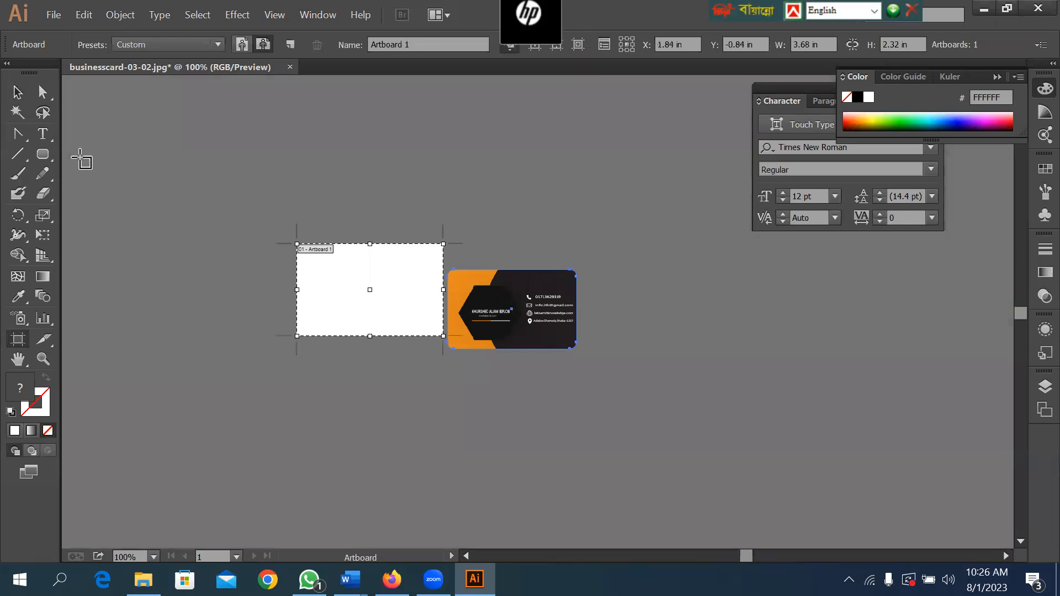
Move the clipped card back onto the middle of the enlarged artboard and deselect it.
{"action": "left_click", "coordinate": [17, 95]}
{"action": "left_click_drag", "start_coordinate": [517, 317], "coordinate": [378, 296]}
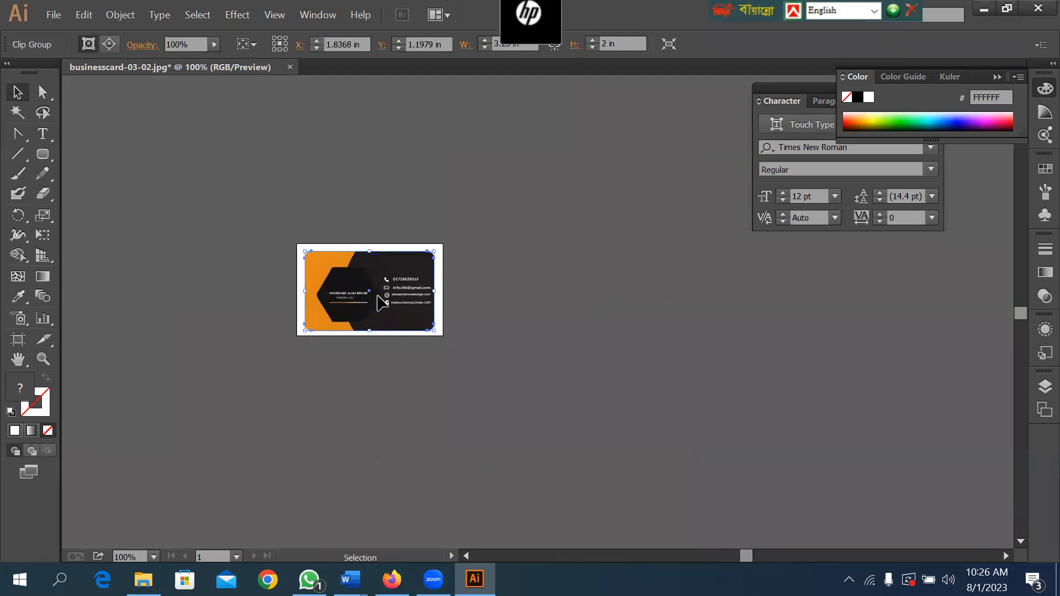
{"action": "left_click", "coordinate": [564, 229]}
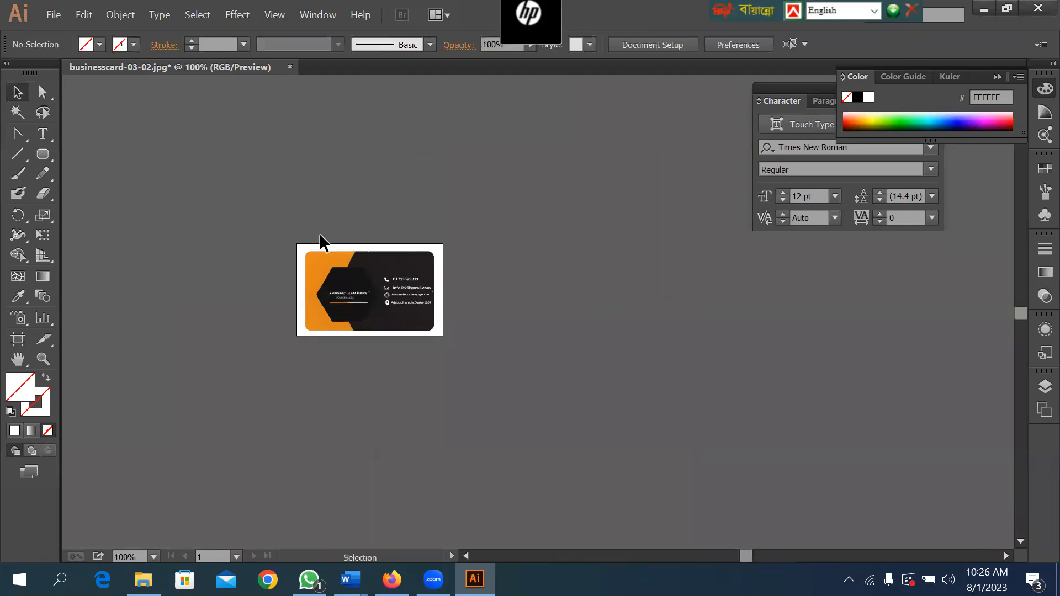
Begin exporting the card to the Desktop in PNG format with Use Artboards enabled for all artboards.
{"action": "key", "text": "ctrl+space"}
{"action": "left_click", "coordinate": [49, 14]}
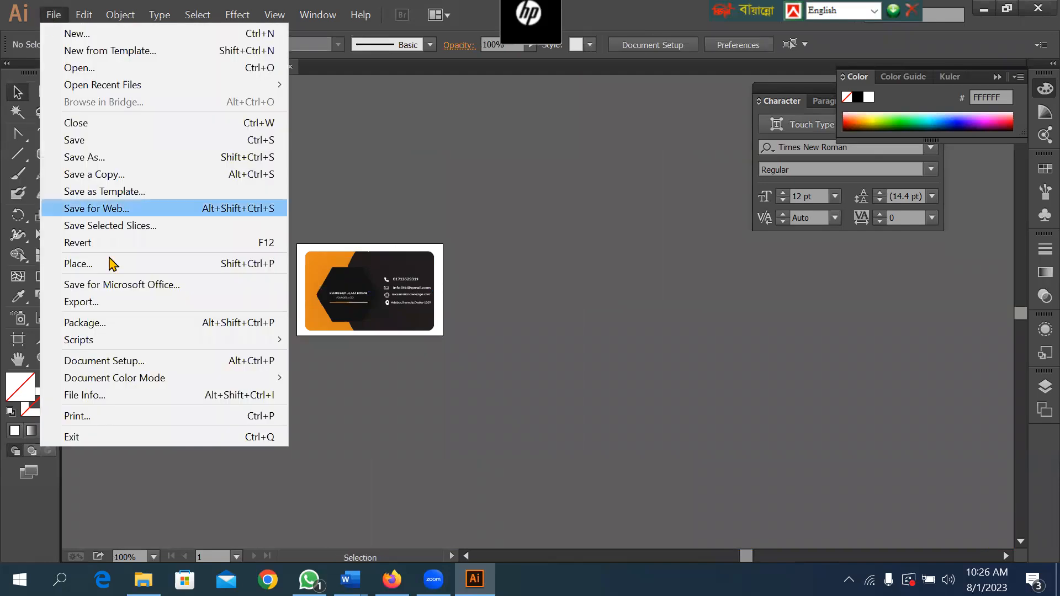
{"action": "left_click", "coordinate": [91, 302]}
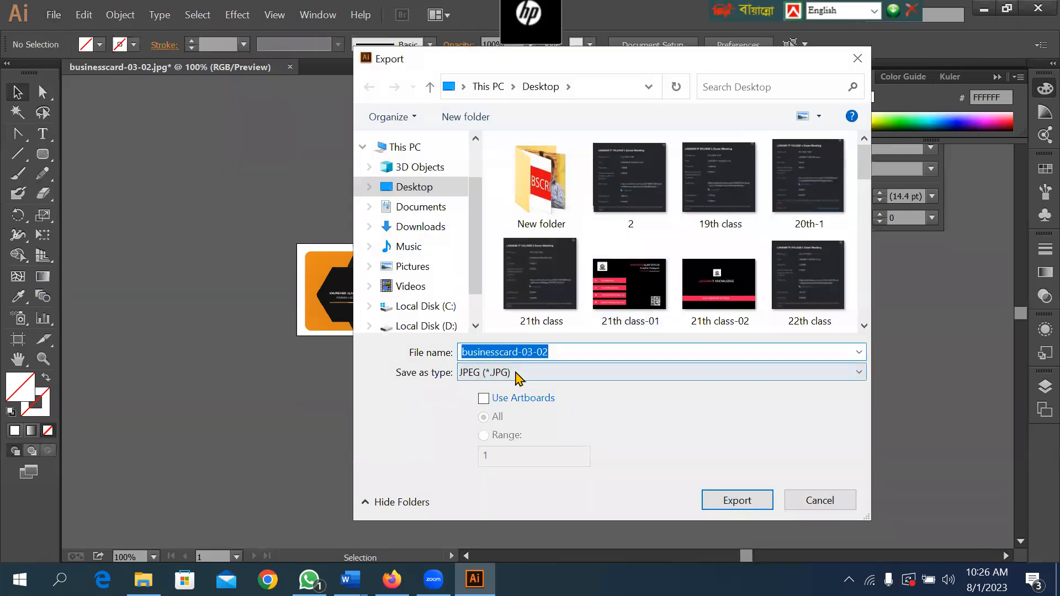
{"action": "left_click", "coordinate": [518, 373]}
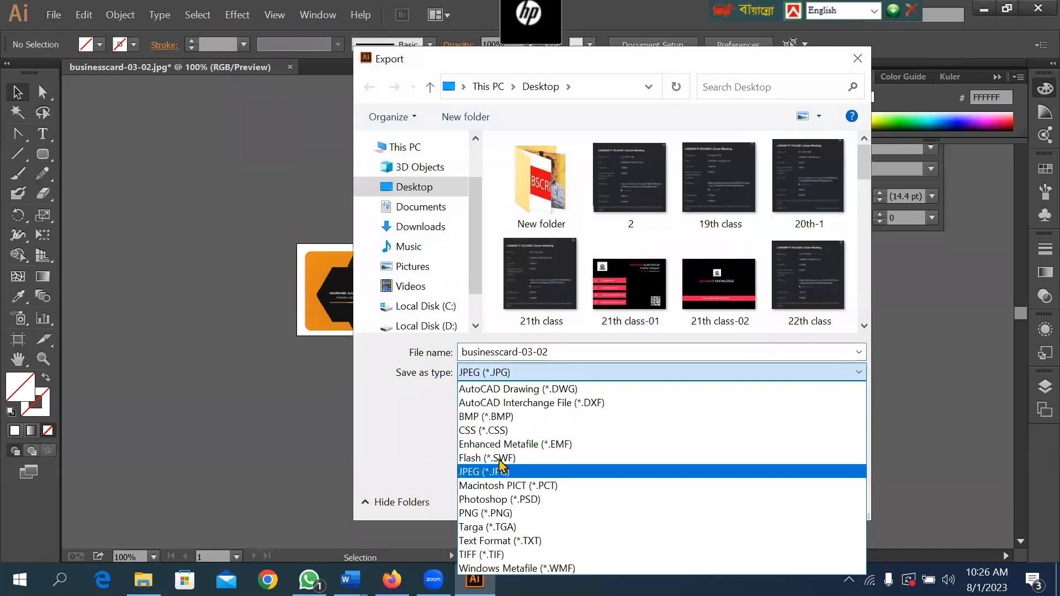
{"action": "left_click", "coordinate": [486, 513]}
{"action": "left_click", "coordinate": [488, 398]}
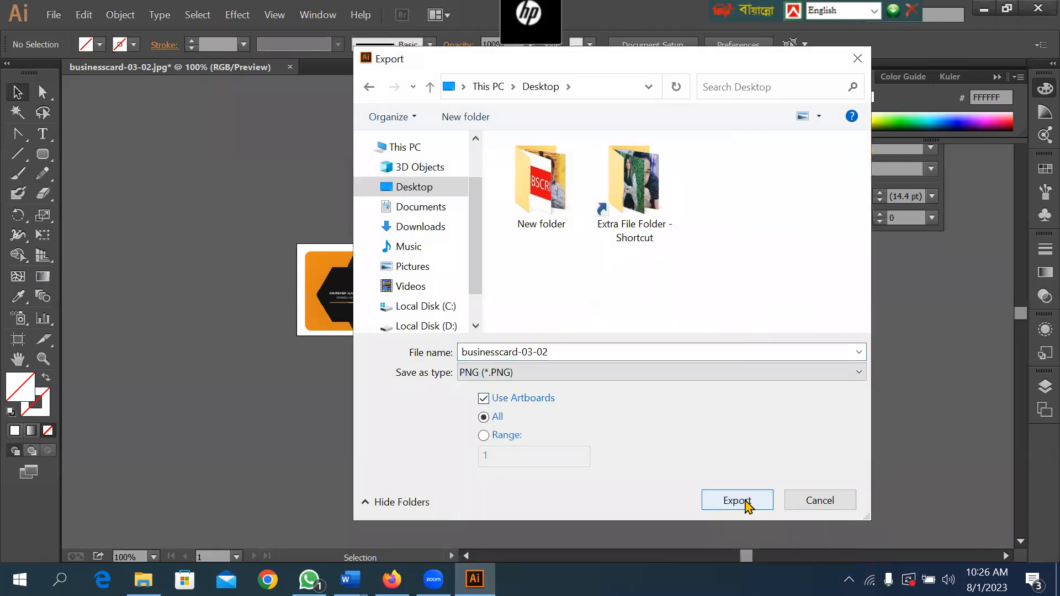
Name the export 555555 and export it at High (300 ppi) resolution with a transparent background.
{"action": "left_click", "coordinate": [584, 348]}
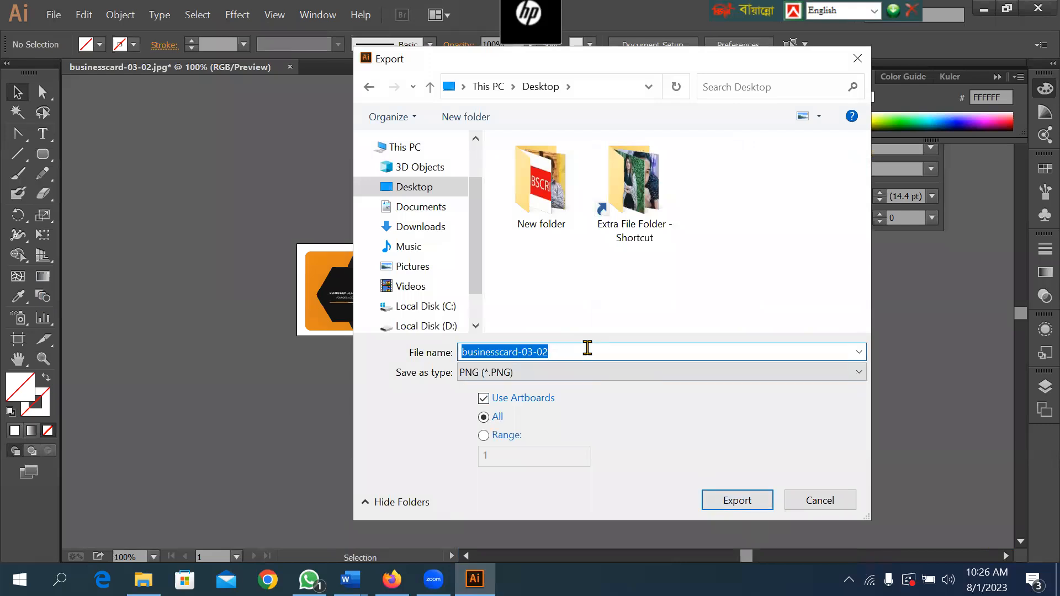
{"action": "type", "text": "555555"}
{"action": "left_click", "coordinate": [736, 500]}
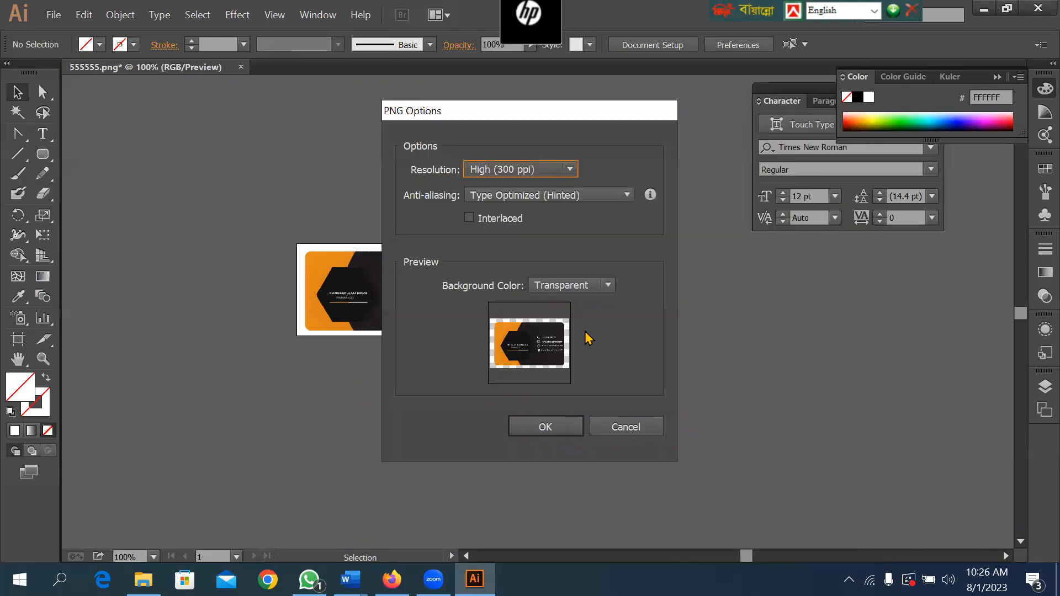
{"action": "left_click", "coordinate": [544, 427]}
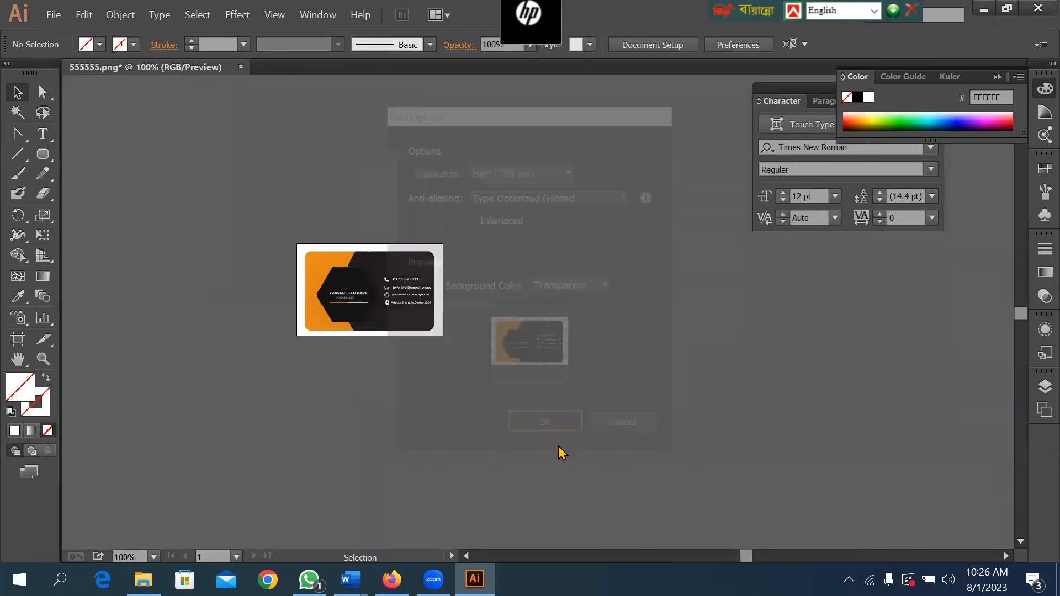
View the exported 555555-01.png in the image viewer, return to Illustrator and close businesscard-03-02.jpg without saving.
{"action": "key", "text": "super+d"}
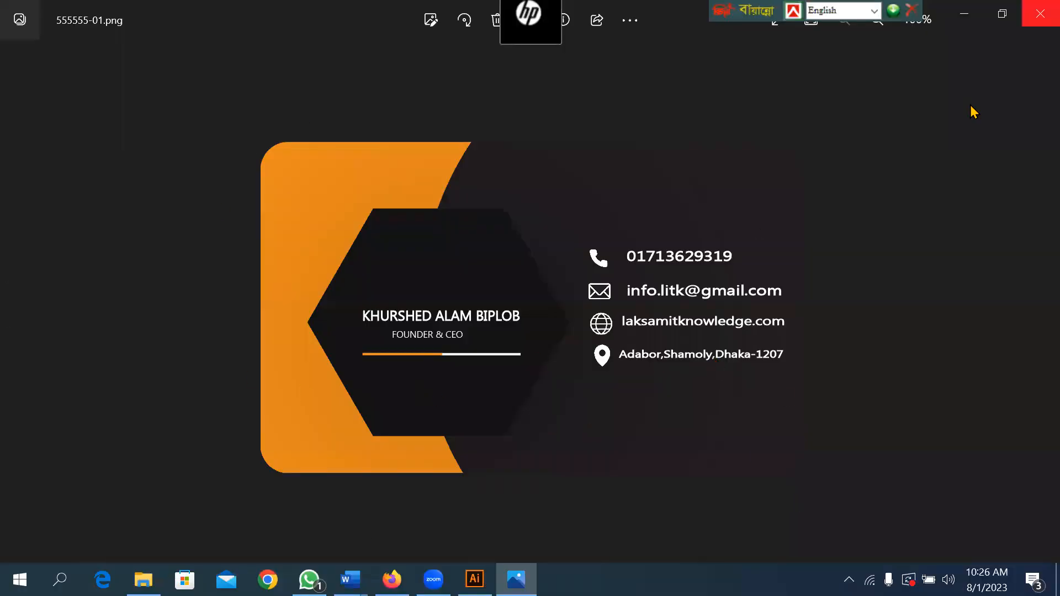
{"action": "key", "text": "alt+Tab"}
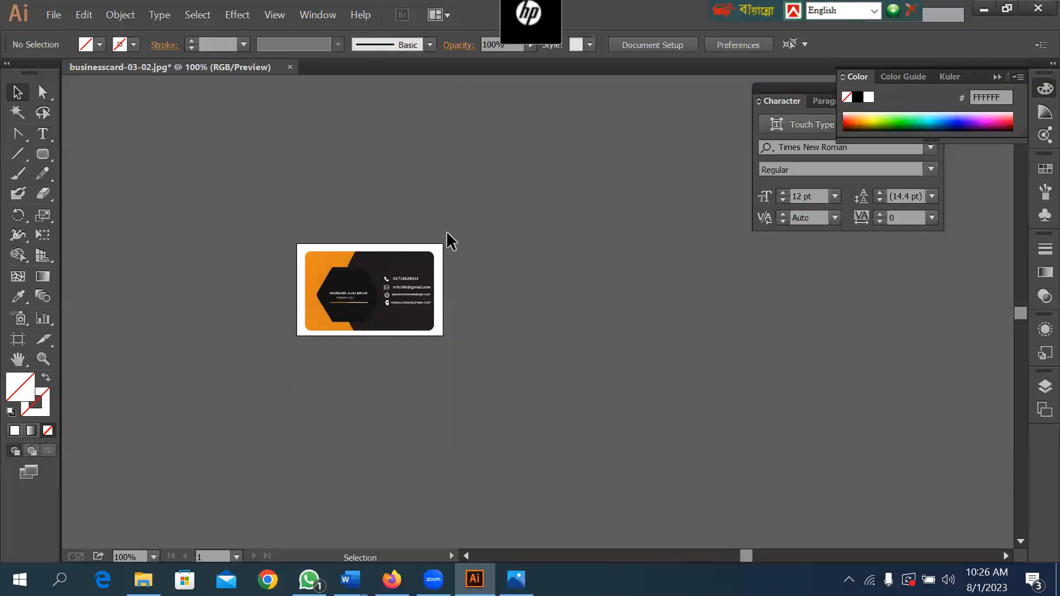
{"action": "key", "text": "ctrl+w"}
{"action": "left_click", "coordinate": [607, 319]}
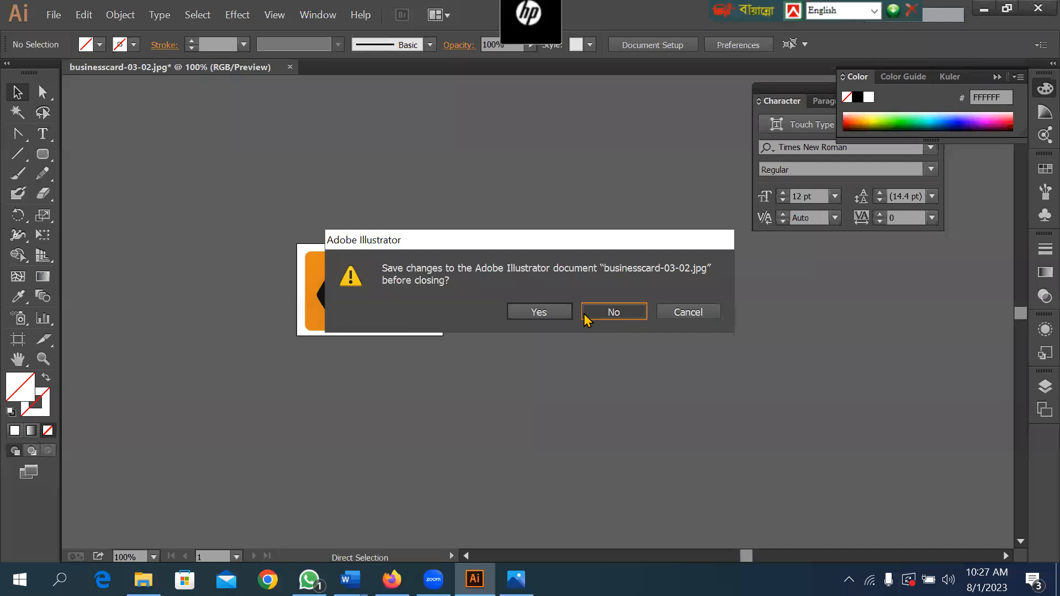
Open the exported 555555-01.png from the Desktop.
{"action": "left_click", "coordinate": [47, 20]}
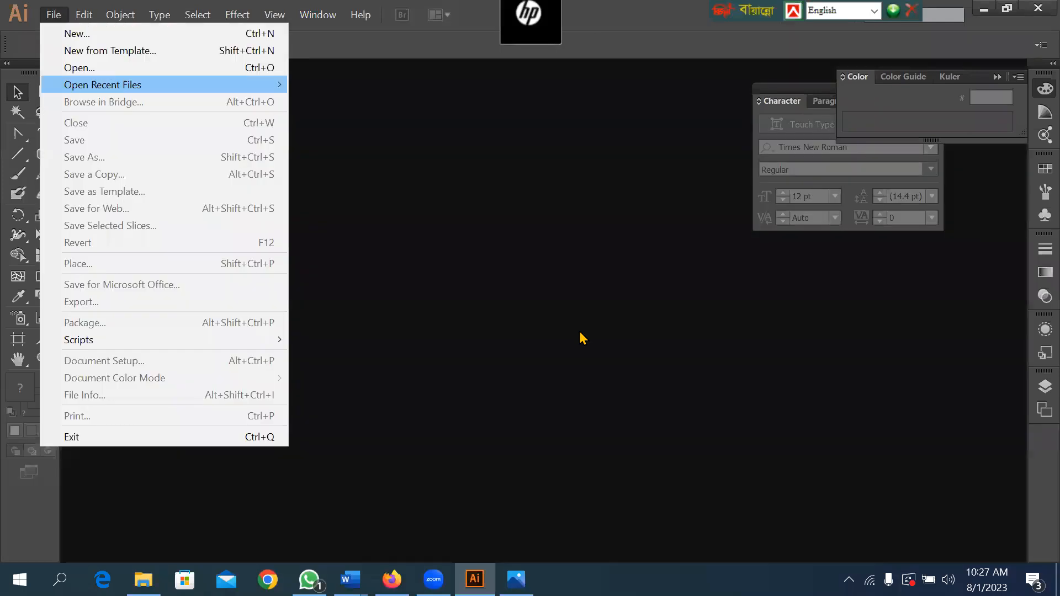
{"action": "key", "text": "ctrl+o"}
{"action": "mouse_move", "coordinate": [864, 161]}
{"action": "left_mouse_down"}
{"action": "mouse_move", "coordinate": [846, 343]}
{"action": "mouse_move", "coordinate": [848, 168]}
{"action": "left_mouse_up"}
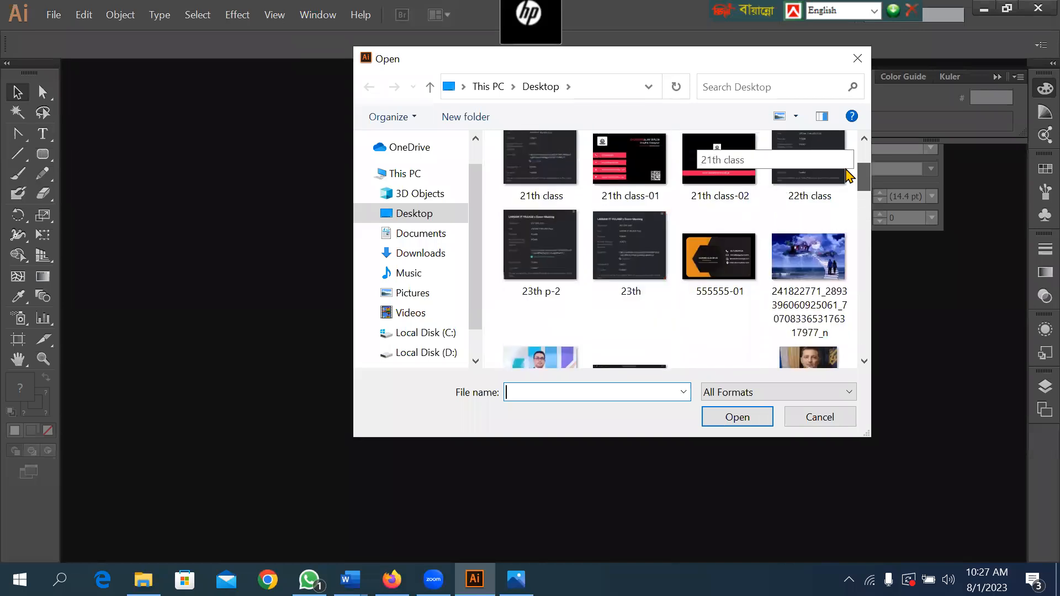
{"action": "double_click", "coordinate": [696, 241]}
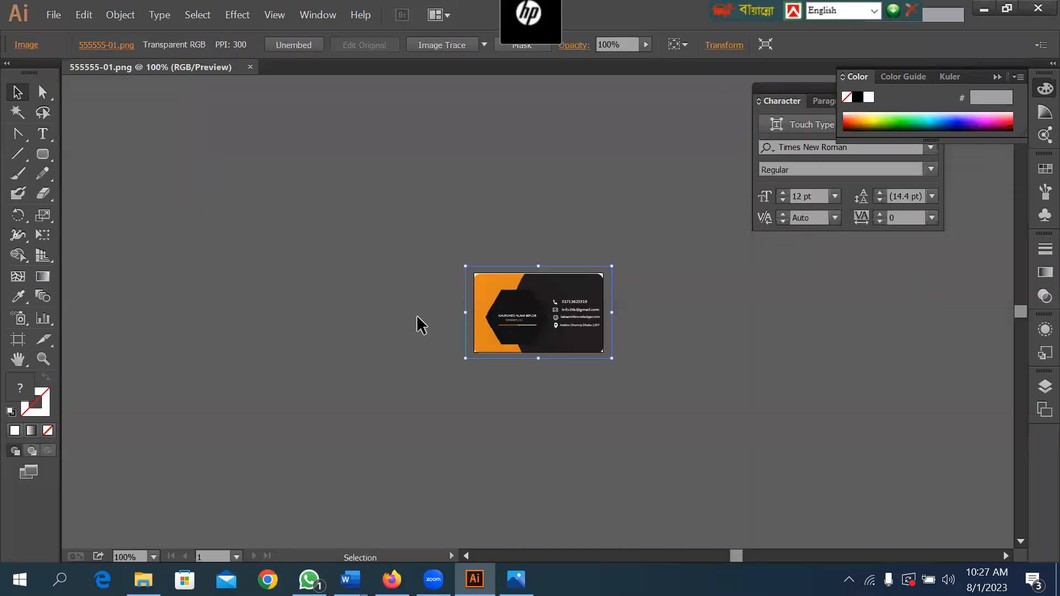
Try moving the card image partly off the artboard to its left, and close 555555-01.png without saving.
{"action": "key", "text": "ctrl+space"}
{"action": "mouse_move", "coordinate": [458, 238]}
{"action": "left_mouse_down"}
{"action": "mouse_move", "coordinate": [508, 309]}
{"action": "mouse_move", "coordinate": [657, 428]}
{"action": "left_mouse_up"}
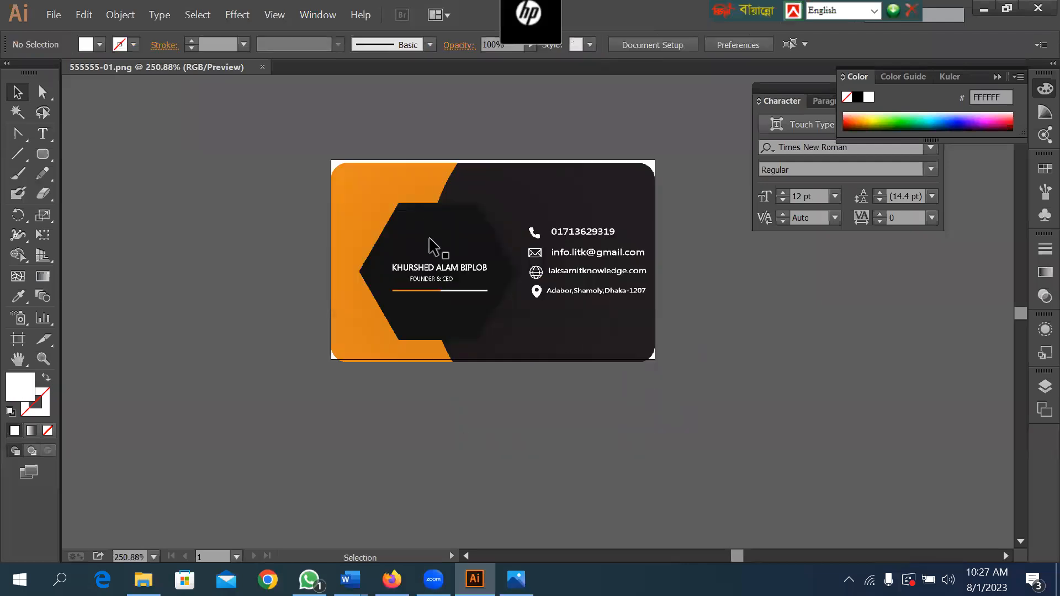
{"action": "left_click_drag", "start_coordinate": [529, 248], "coordinate": [674, 336]}
{"action": "left_click_drag", "start_coordinate": [475, 504], "coordinate": [263, 236]}
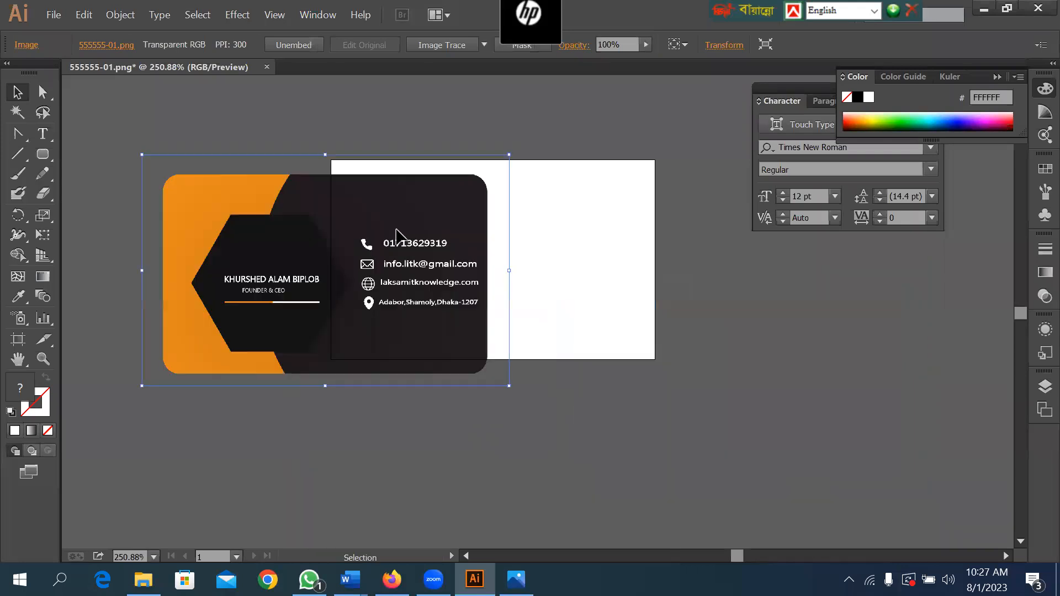
{"action": "key", "text": "ctrl+w"}
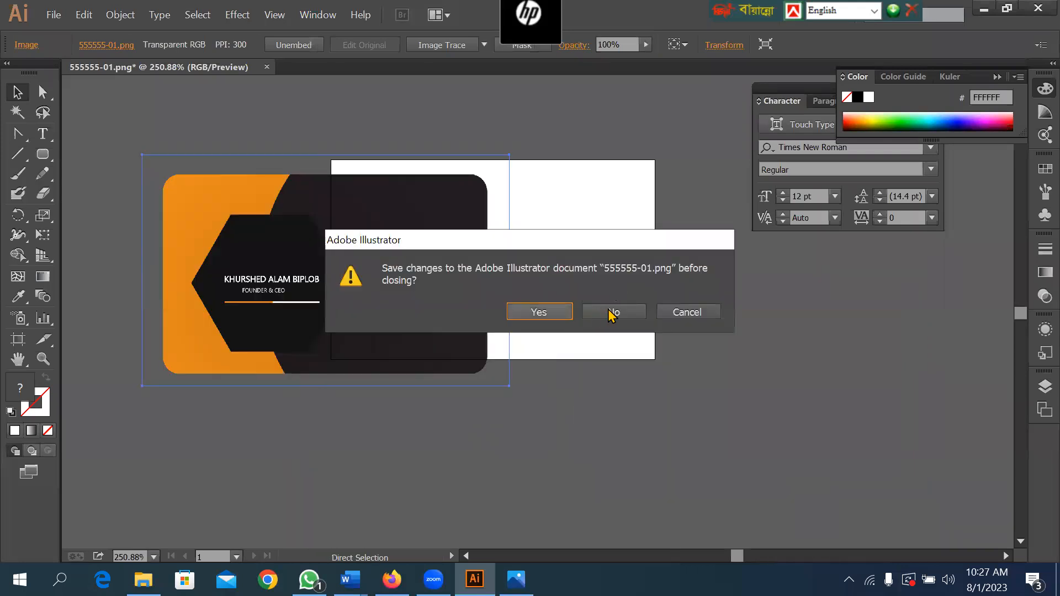
{"action": "left_click", "coordinate": [611, 312]}
Open 555555-01.png from the Desktop once more.
{"action": "key", "text": "ctrl+o"}
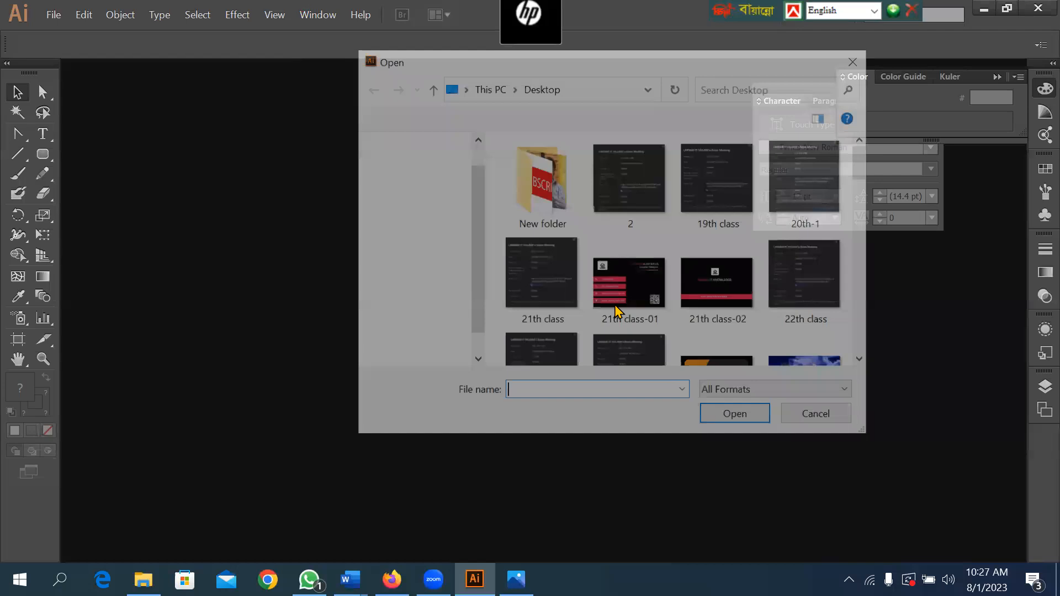
{"action": "left_click", "coordinate": [706, 283]}
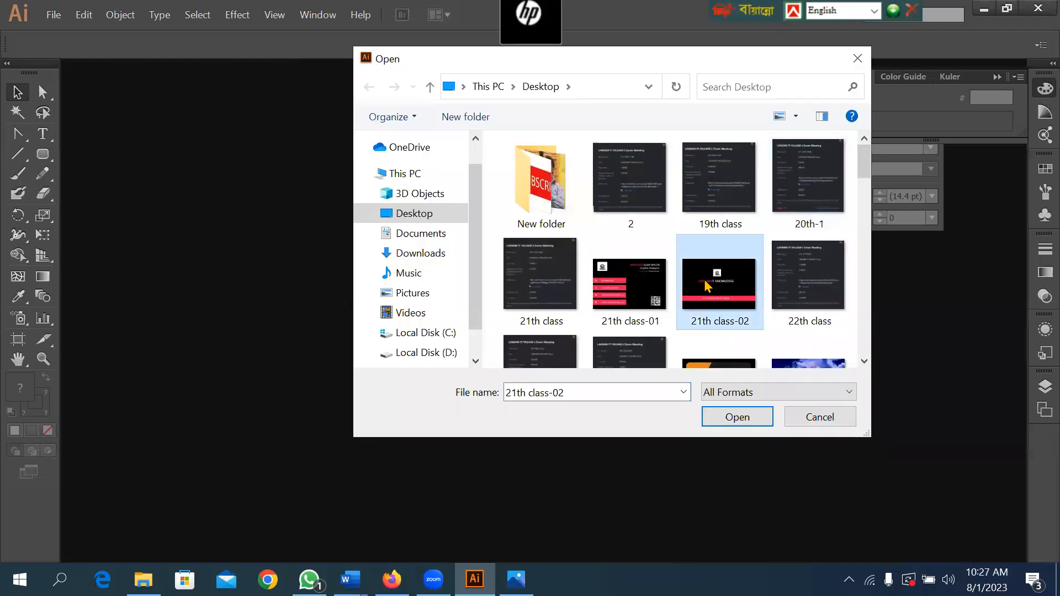
{"action": "key", "text": "Down"}
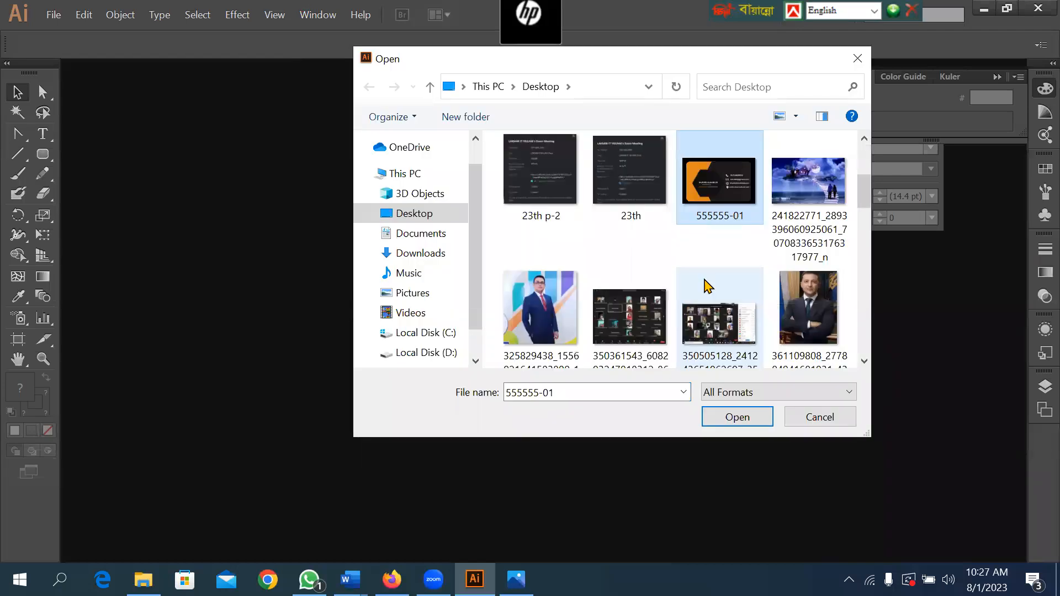
{"action": "double_click", "coordinate": [720, 210]}
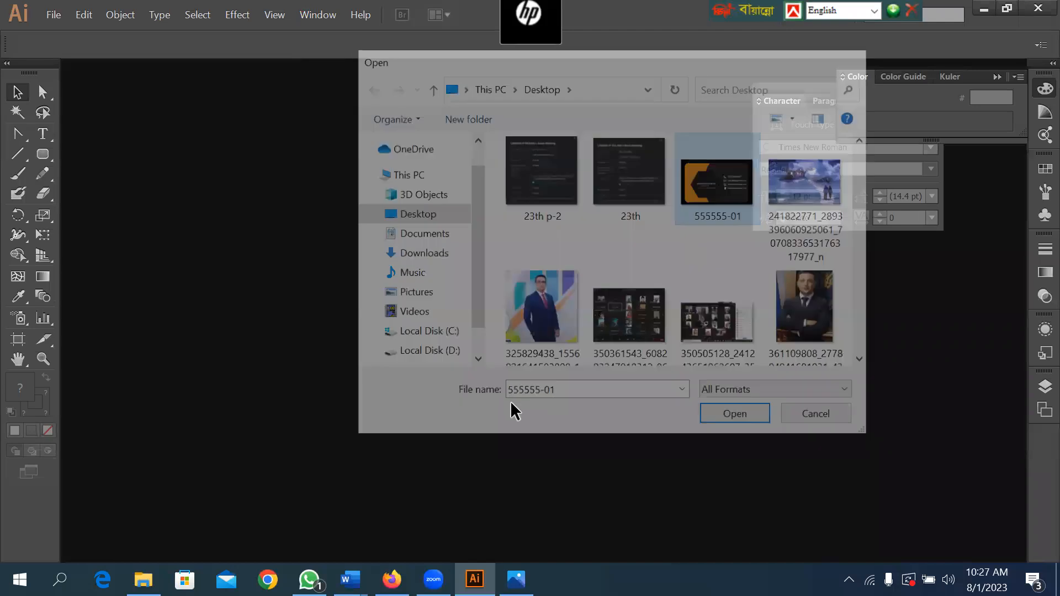
Move the transparent card image completely off the artboard onto the empty canvas to its left and deselect it.
{"action": "key", "text": "ctrl+space"}
{"action": "left_click_drag", "start_coordinate": [228, 163], "coordinate": [593, 341]}
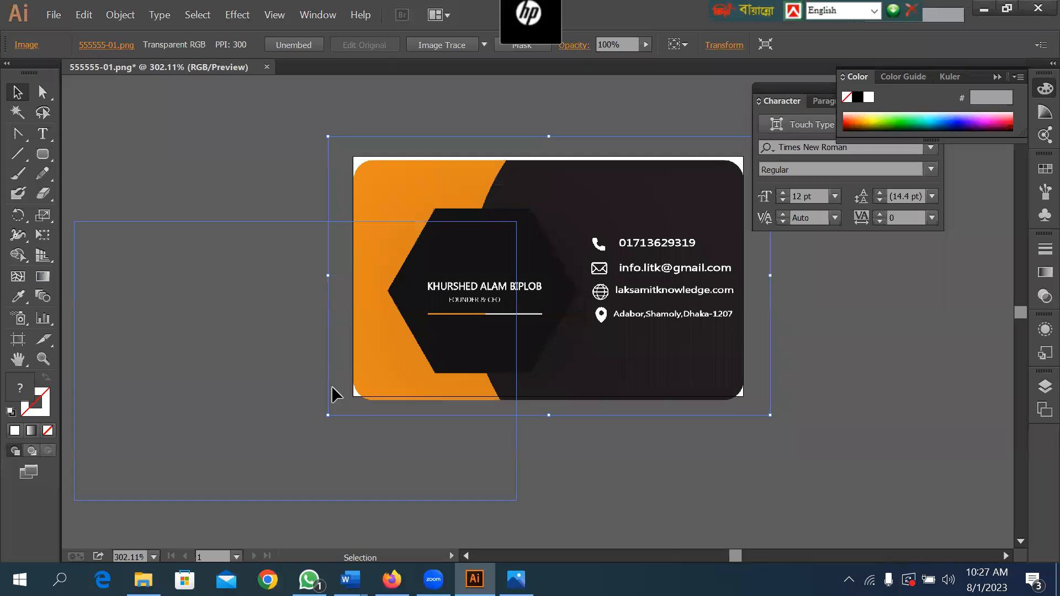
{"action": "left_click_drag", "start_coordinate": [331, 385], "coordinate": [331, 386]}
{"action": "left_click_drag", "start_coordinate": [284, 342], "coordinate": [400, 288]}
{"action": "left_click_drag", "start_coordinate": [474, 301], "coordinate": [447, 276]}
{"action": "left_click_drag", "start_coordinate": [473, 275], "coordinate": [408, 279]}
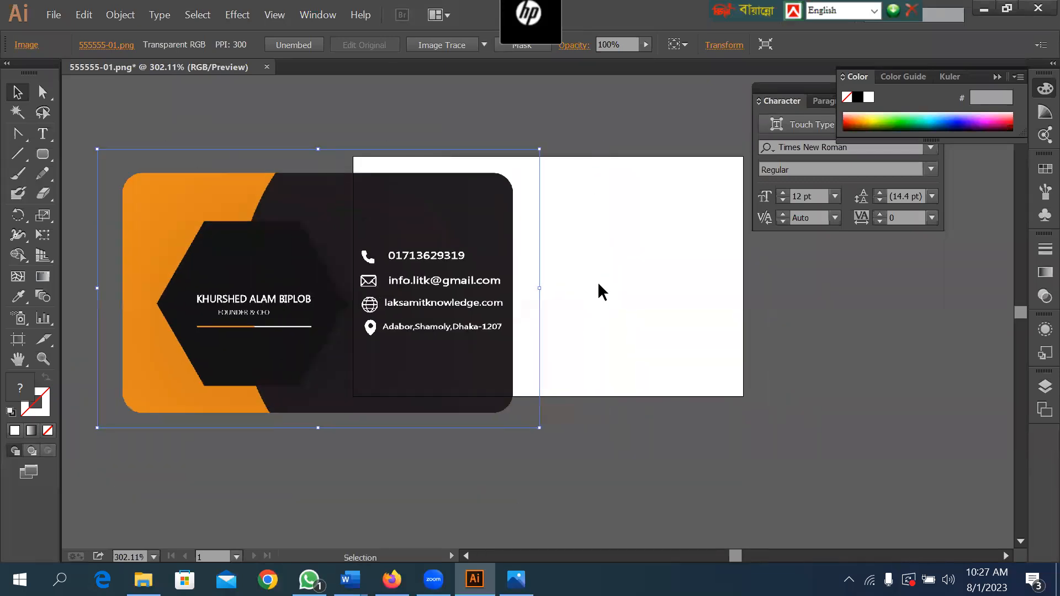
{"action": "key", "text": "space"}
{"action": "left_click_drag", "start_coordinate": [563, 139], "coordinate": [932, 168]}
{"action": "left_click_drag", "start_coordinate": [771, 307], "coordinate": [474, 282]}
{"action": "left_click", "coordinate": [688, 215]}
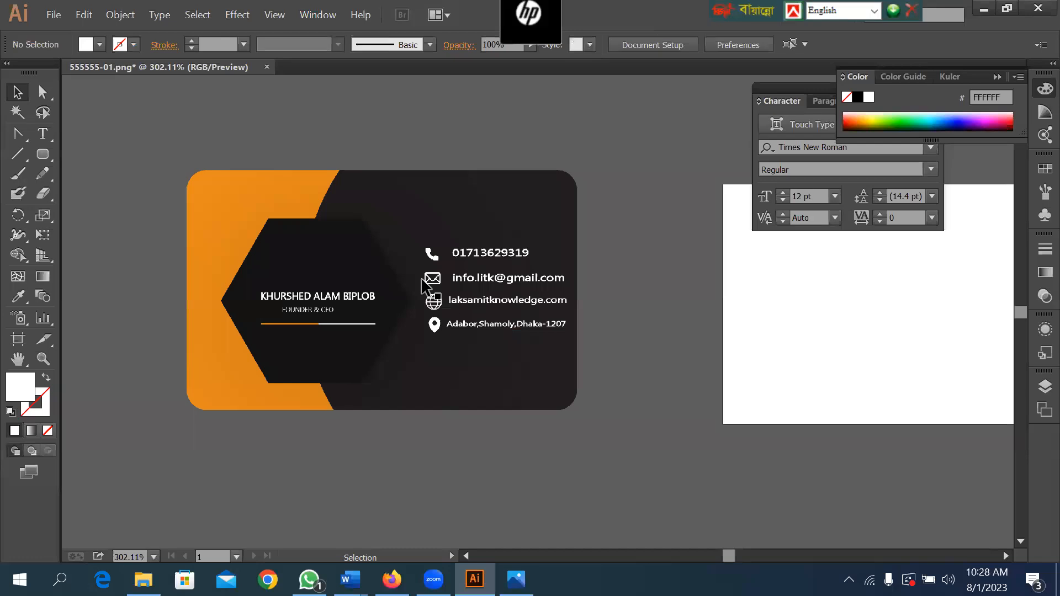
{"action": "key", "text": "space"}
{"action": "left_click_drag", "start_coordinate": [476, 292], "coordinate": [652, 292]}
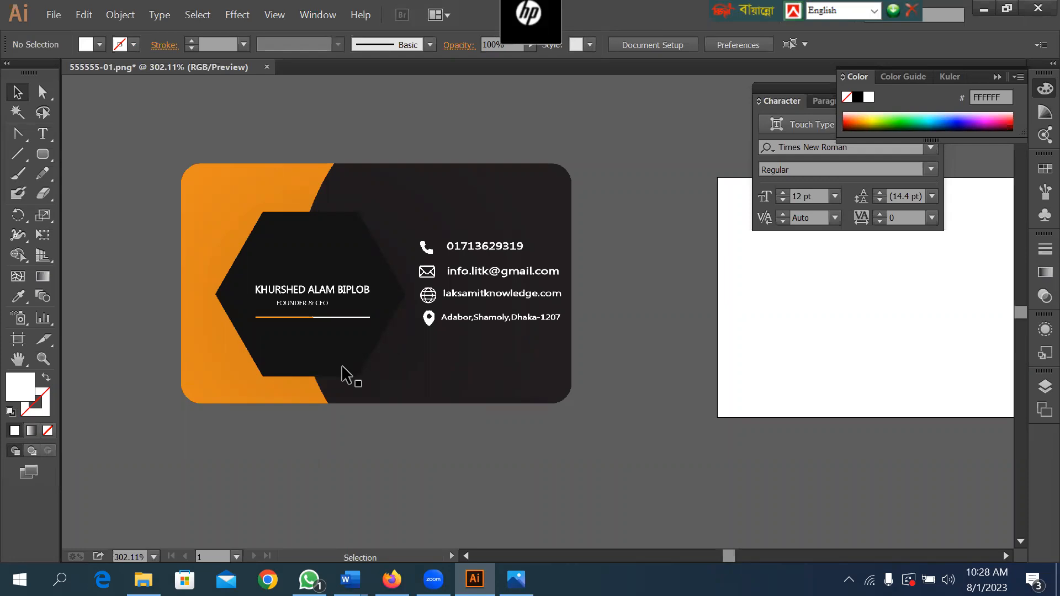
{"action": "key", "text": "space"}
{"action": "left_click_drag", "start_coordinate": [608, 323], "coordinate": [593, 315]}
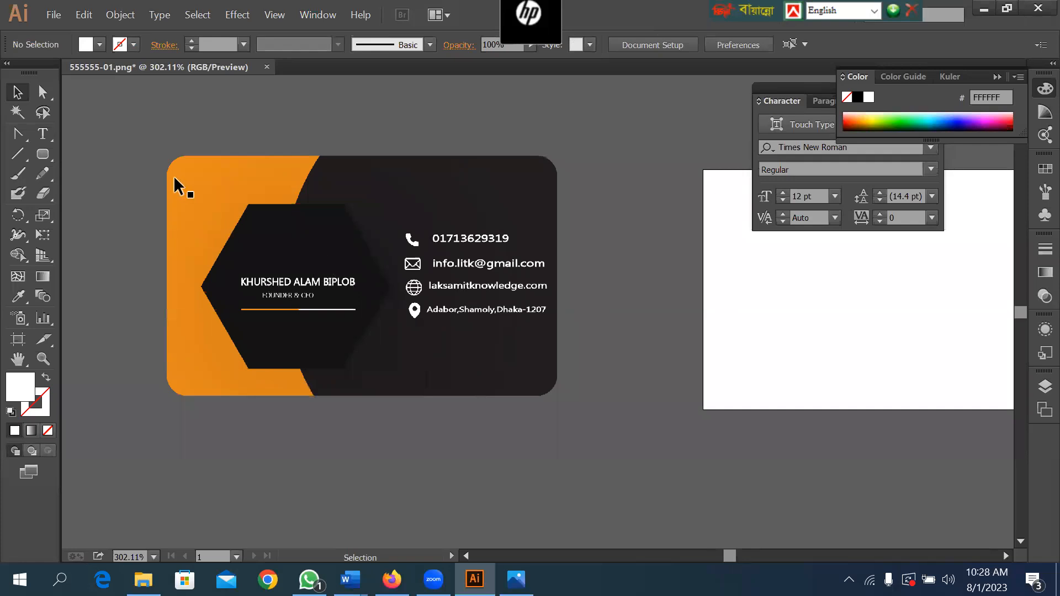
{"action": "key", "text": "space"}
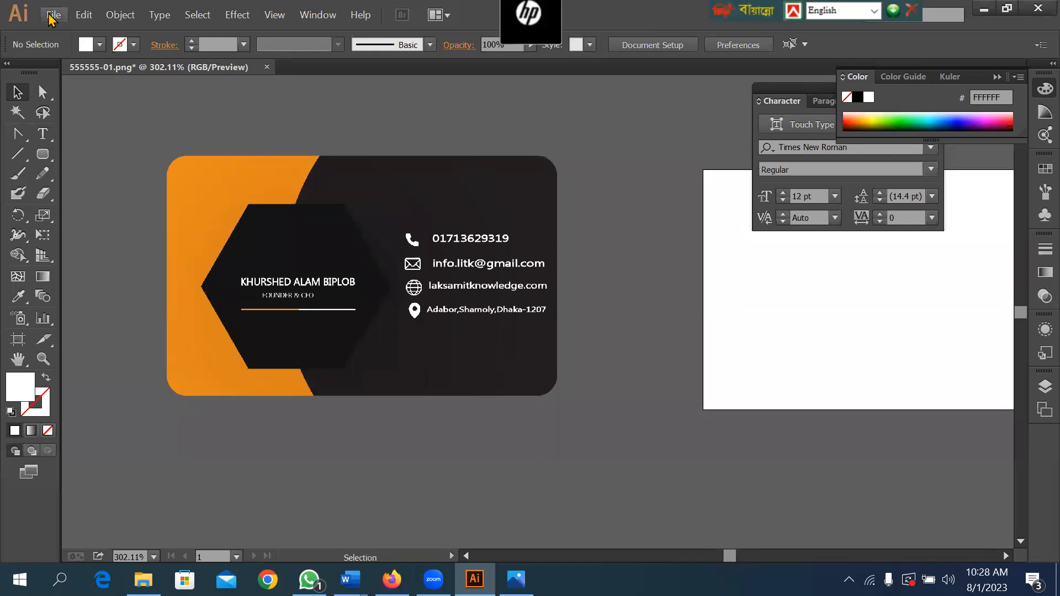
Open another file from the Desktop alongside the card document.
{"action": "left_click", "coordinate": [53, 15]}
{"action": "left_click", "coordinate": [108, 68]}
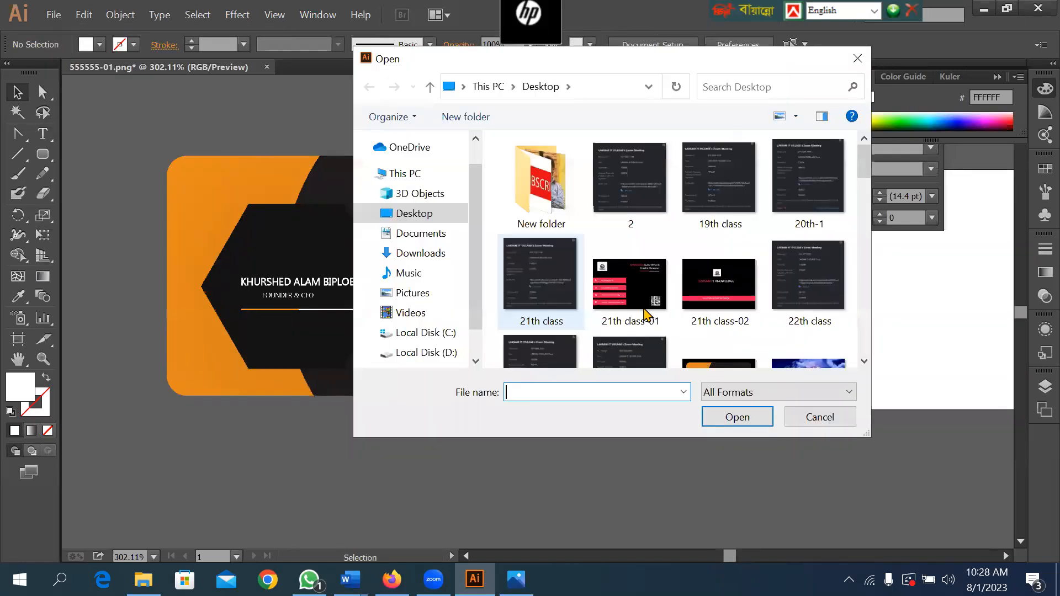
{"action": "left_click_drag", "start_coordinate": [866, 175], "coordinate": [865, 253]}
{"action": "left_click", "coordinate": [563, 247]}
{"action": "double_click", "coordinate": [562, 245]}
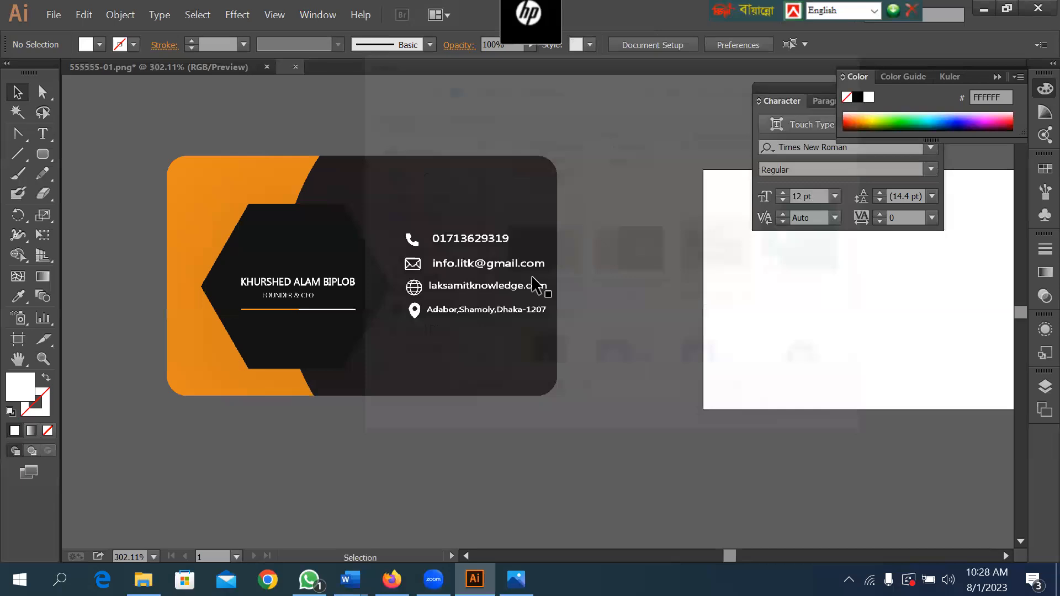
Draw a rounded rectangle over the card image in businesscard-03-01.jpg and extend its left and upper sides to the image's edges.
{"action": "key", "text": "ctrl+space"}
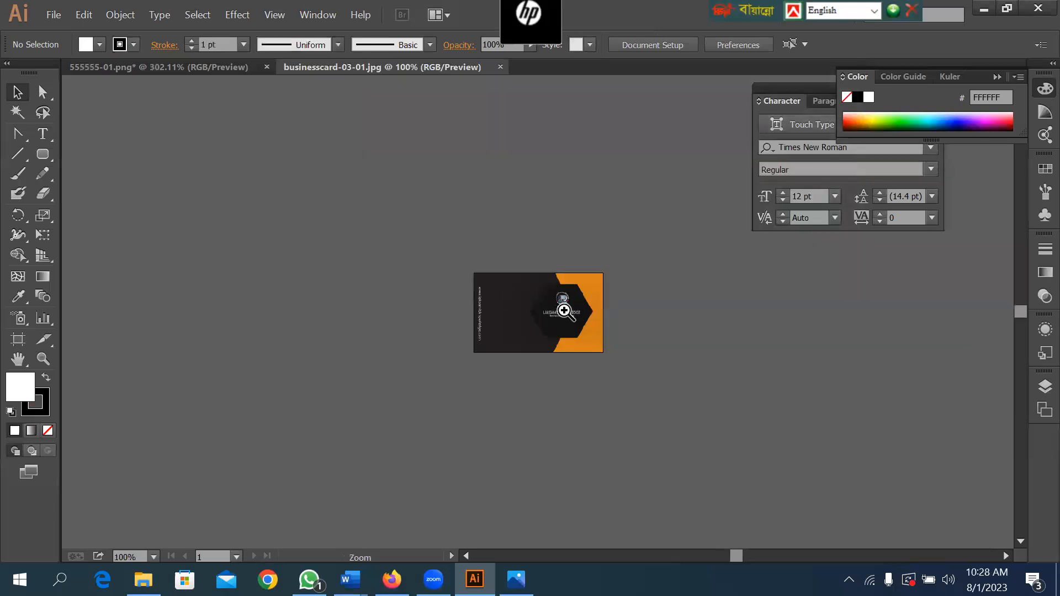
{"action": "triple_click", "coordinate": [565, 310], "text": "ctrl"}
{"action": "left_click", "coordinate": [43, 154]}
{"action": "left_click_drag", "start_coordinate": [173, 206], "coordinate": [557, 440]}
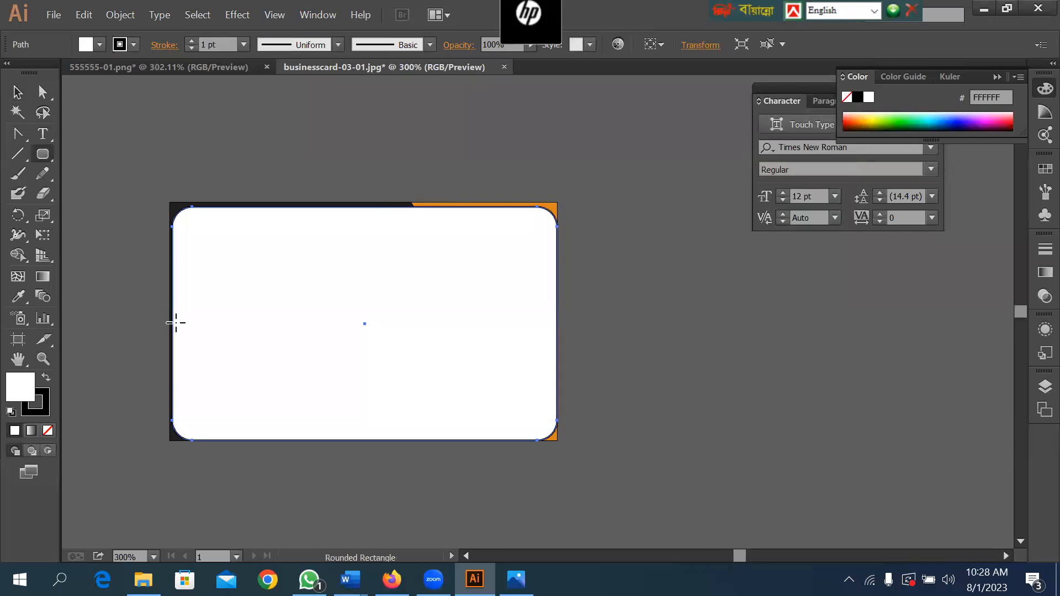
{"action": "left_click", "coordinate": [18, 92]}
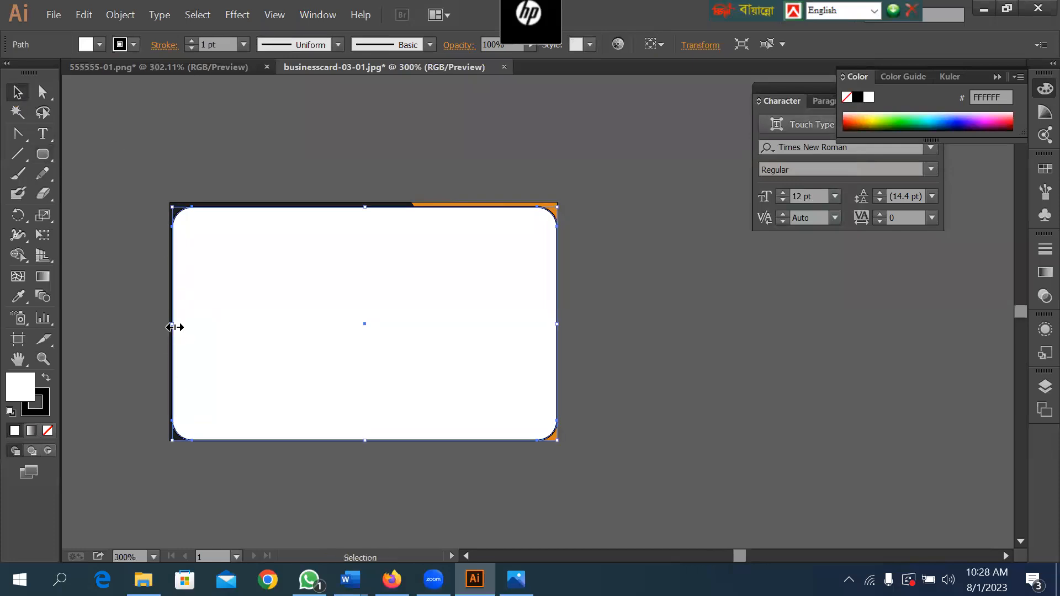
{"action": "left_click_drag", "start_coordinate": [172, 326], "coordinate": [169, 326]}
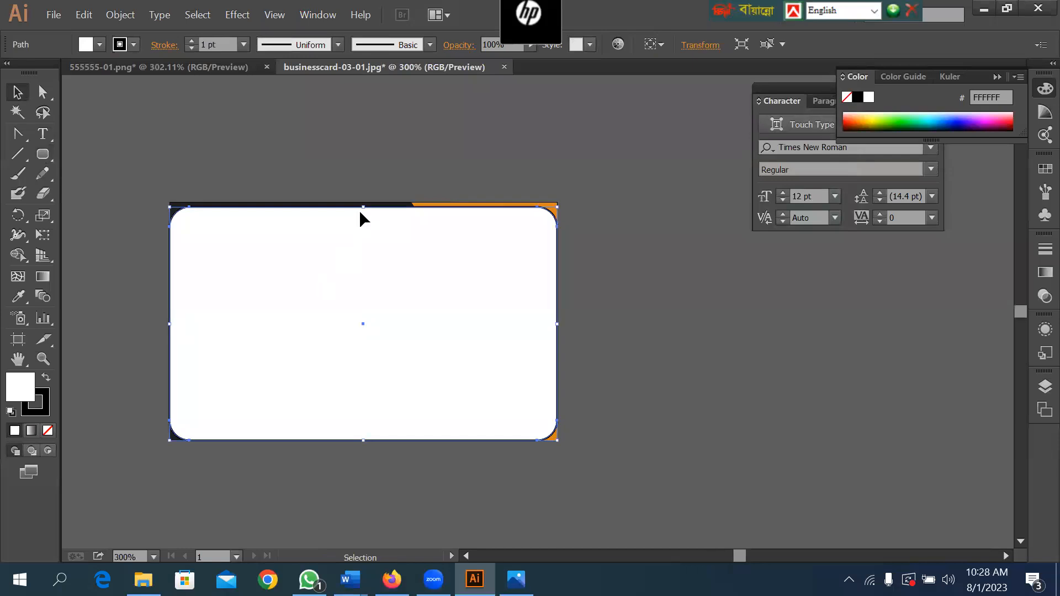
{"action": "left_click_drag", "start_coordinate": [366, 209], "coordinate": [367, 201]}
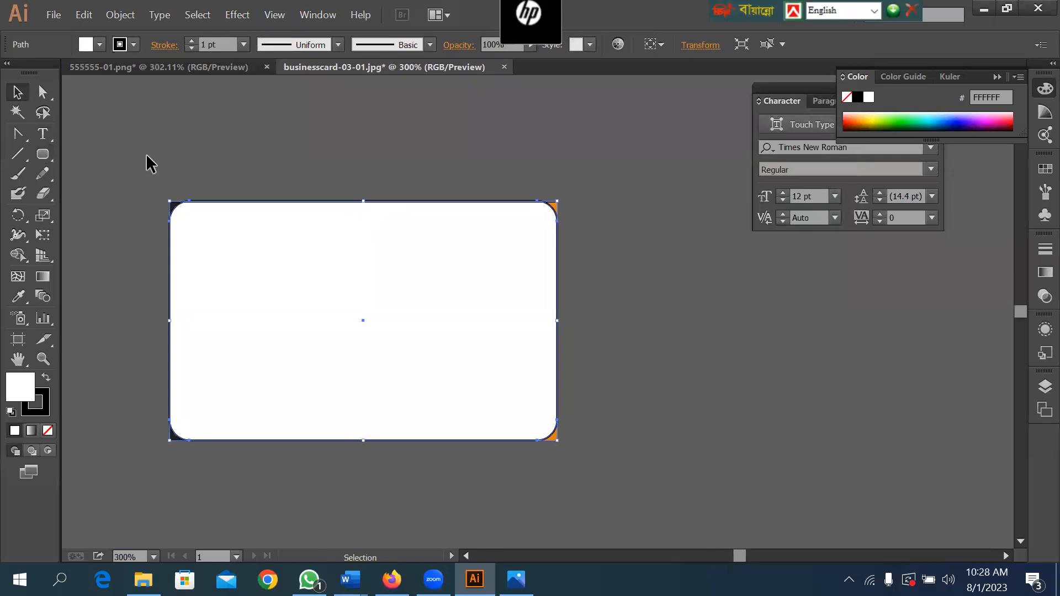
Select the rounded rectangle together with the card image, make a clipping mask from them and deselect the result.
{"action": "left_click_drag", "start_coordinate": [130, 170], "coordinate": [367, 274]}
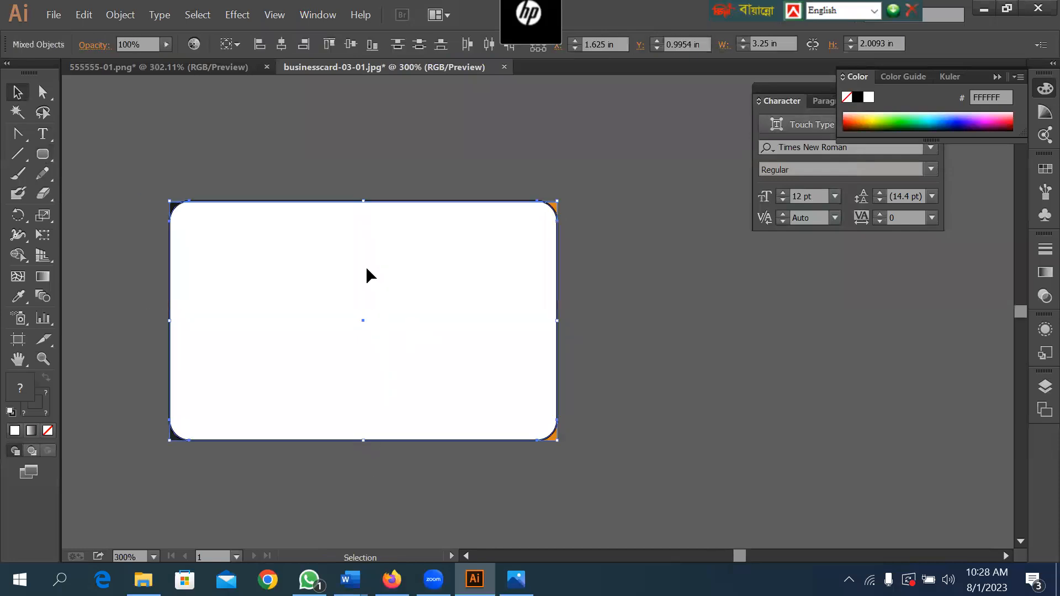
{"action": "right_click", "coordinate": [367, 269]}
{"action": "left_click", "coordinate": [425, 356]}
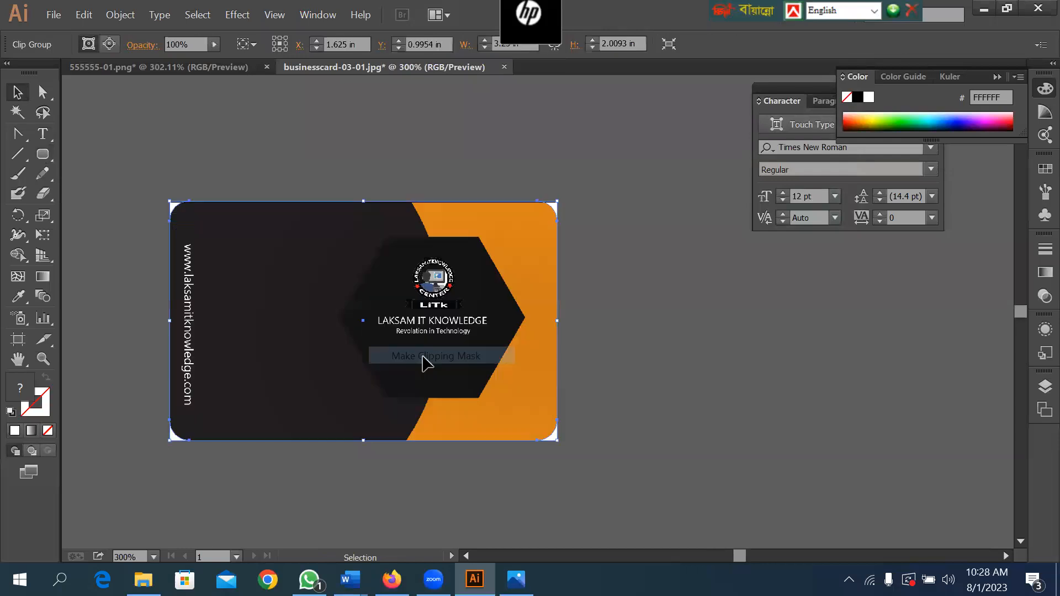
{"action": "left_click", "coordinate": [652, 318]}
Move the clipped card completely off the artboard onto the empty canvas to its right and deselect it.
{"action": "left_click_drag", "start_coordinate": [298, 297], "coordinate": [696, 322]}
{"action": "key", "text": "space"}
{"action": "left_click_drag", "start_coordinate": [650, 175], "coordinate": [376, 170]}
{"action": "left_click_drag", "start_coordinate": [453, 344], "coordinate": [472, 334]}
{"action": "left_click", "coordinate": [794, 393]}
{"action": "key", "text": "space"}
{"action": "key", "text": "ctrl+minus"}
{"action": "key", "text": "ctrl+minus"}
{"action": "key", "text": "ctrl+minus"}
{"action": "key", "text": "ctrl+minus"}
{"action": "key", "text": "ctrl+minus"}
{"action": "key", "text": "ctrl+minus"}
{"action": "key", "text": "ctrl+minus"}
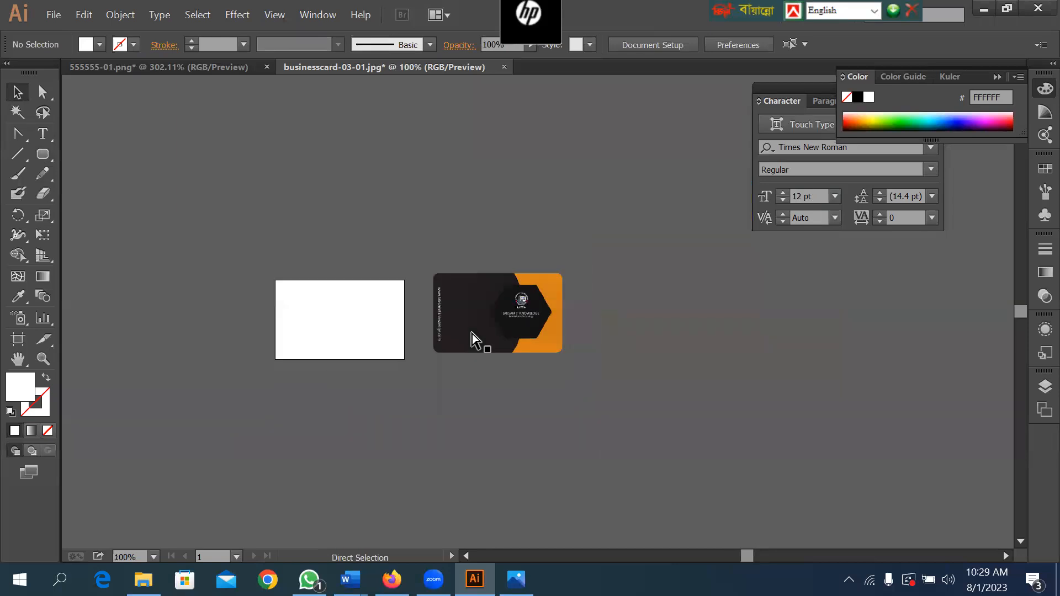
{"action": "key", "text": "ctrl+minus"}
{"action": "key", "text": "ctrl+minus"}
{"action": "key", "text": "ctrl+minus"}
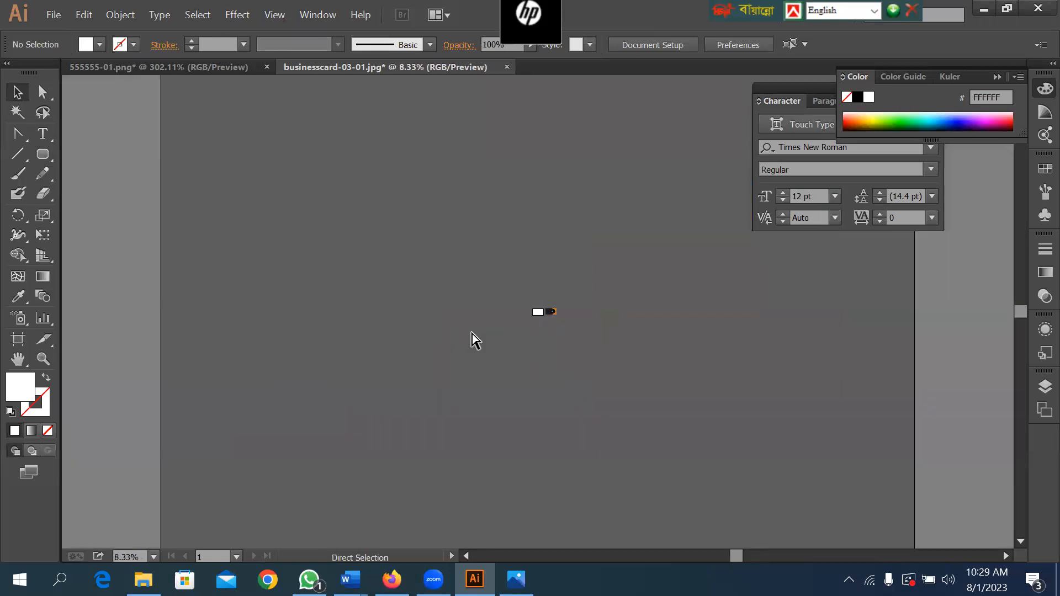
{"action": "key", "text": "ctrl+plus"}
{"action": "key", "text": "ctrl+plus"}
{"action": "key", "text": "ctrl+plus"}
{"action": "key", "text": "ctrl+plus"}
{"action": "key", "text": "ctrl+plus"}
{"action": "key", "text": "ctrl+plus"}
{"action": "key", "text": "ctrl+plus"}
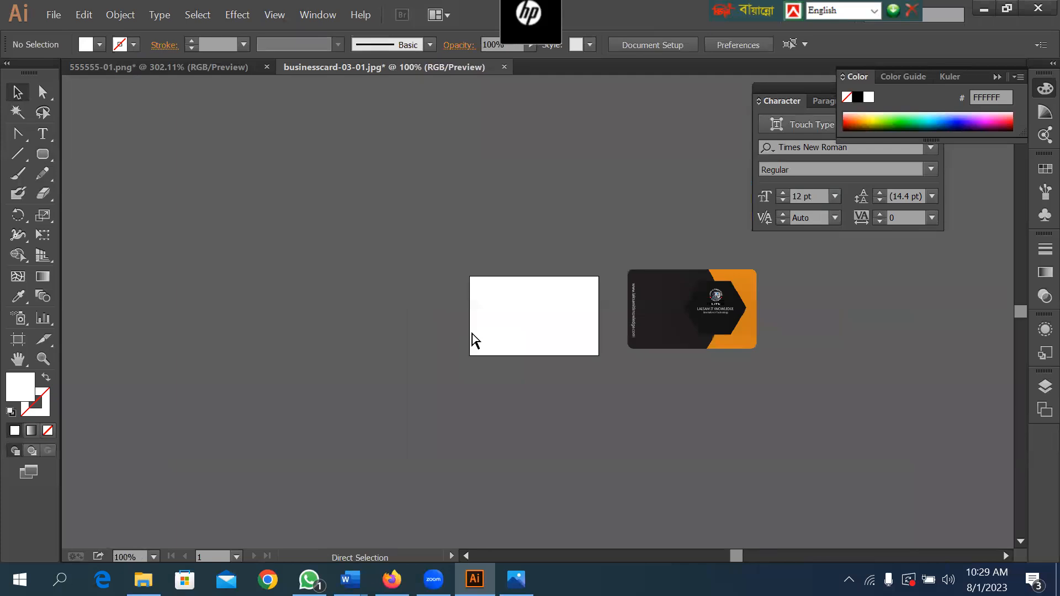
Transfer the clipped card back from businesscard-03-01.jpg into the 555555-01.png document and place it just below the card front.
{"action": "left_click", "coordinate": [218, 70]}
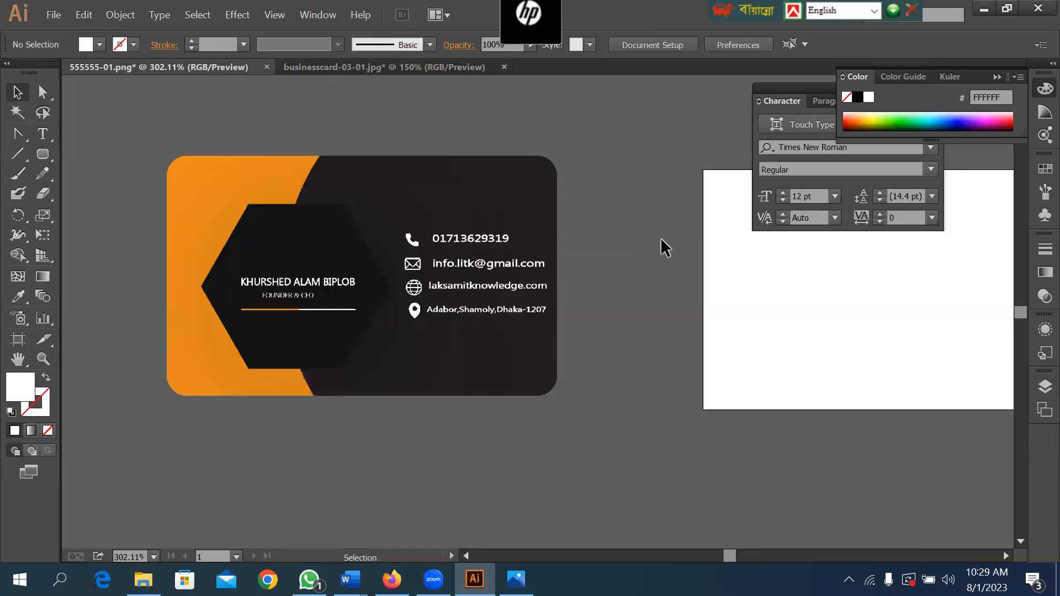
{"action": "left_click", "coordinate": [421, 69]}
{"action": "left_click_drag", "start_coordinate": [743, 296], "coordinate": [255, 404]}
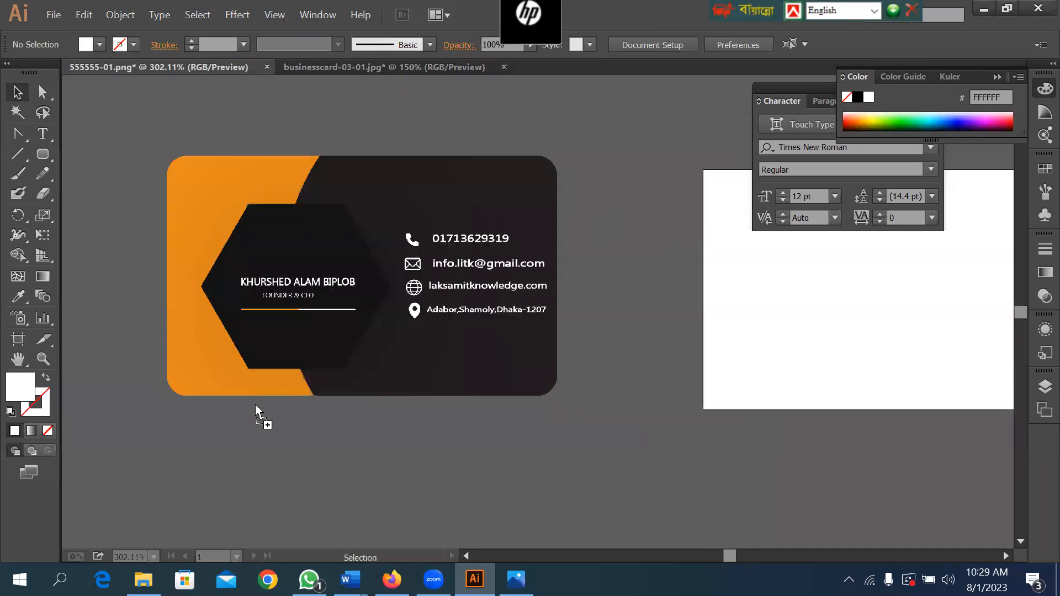
{"action": "left_click_drag", "start_coordinate": [295, 458], "coordinate": [303, 456]}
{"action": "scroll", "coordinate": [513, 177], "scroll_direction": "down", "scroll_amount": 3}
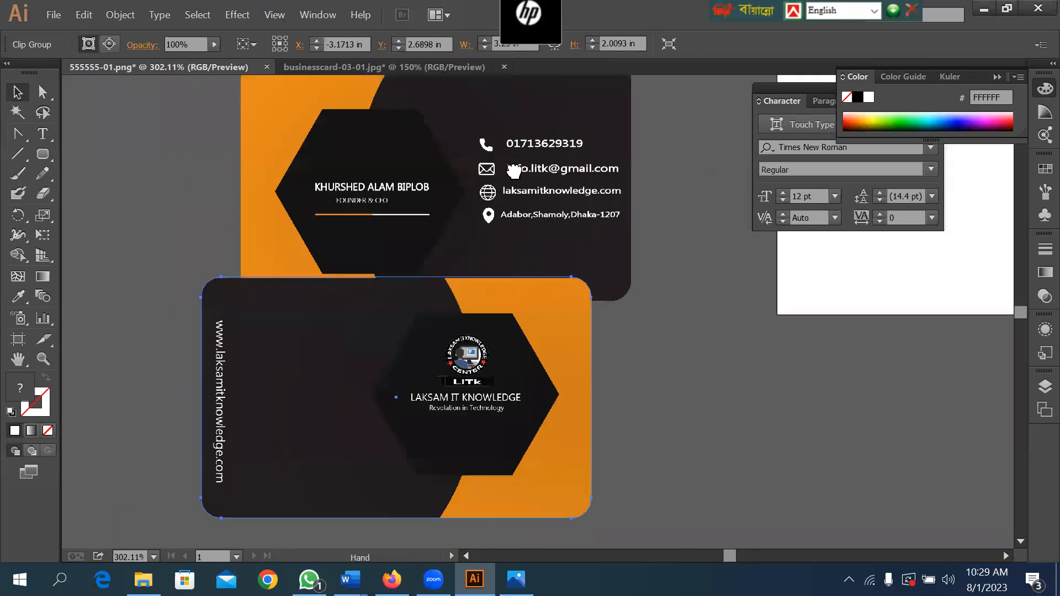
{"action": "scroll", "coordinate": [419, 303], "scroll_direction": "down", "scroll_amount": 2}
{"action": "left_click_drag", "start_coordinate": [447, 337], "coordinate": [464, 341]}
{"action": "mouse_move", "coordinate": [475, 338]}
{"action": "left_mouse_down"}
{"action": "mouse_move", "coordinate": [469, 318]}
{"action": "mouse_move", "coordinate": [480, 338]}
{"action": "left_mouse_up"}
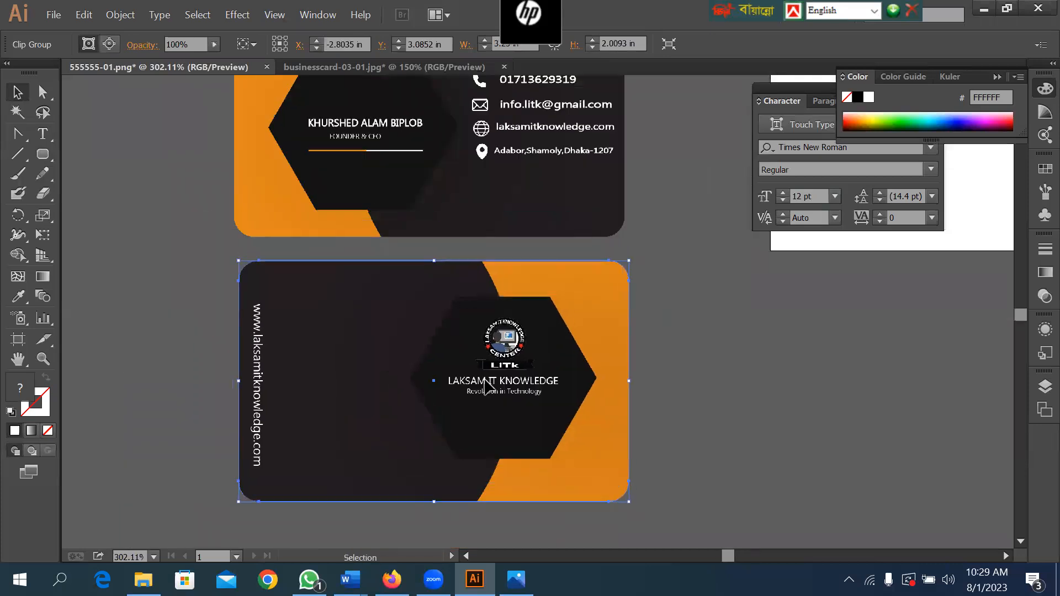
Shift the card back slightly up and to the left to sit closer beneath the card front, and deselect it.
{"action": "left_click_drag", "start_coordinate": [649, 164], "coordinate": [467, 173]}
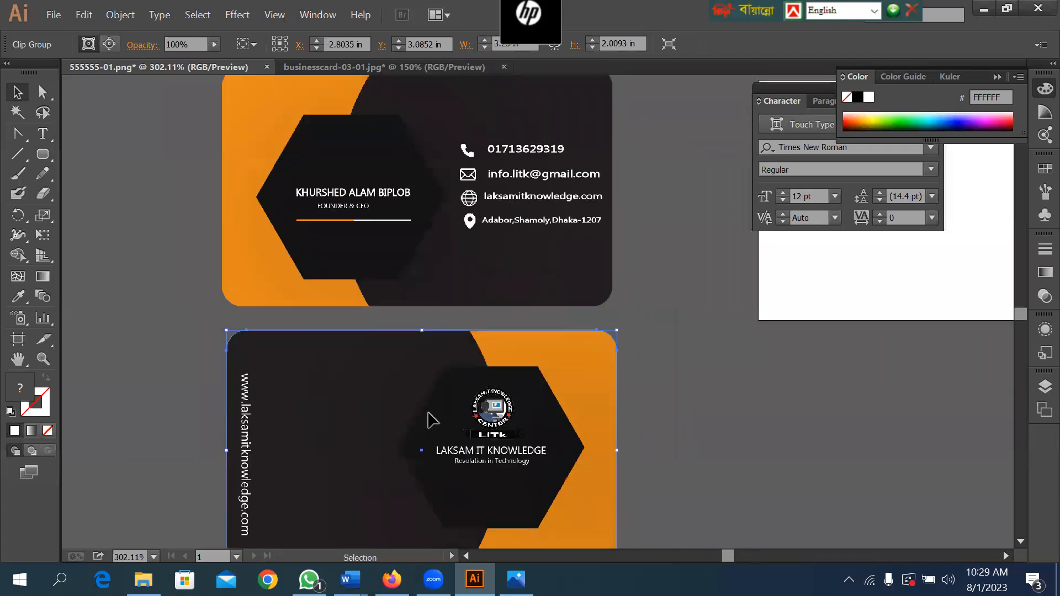
{"action": "left_click_drag", "start_coordinate": [382, 132], "coordinate": [523, 385]}
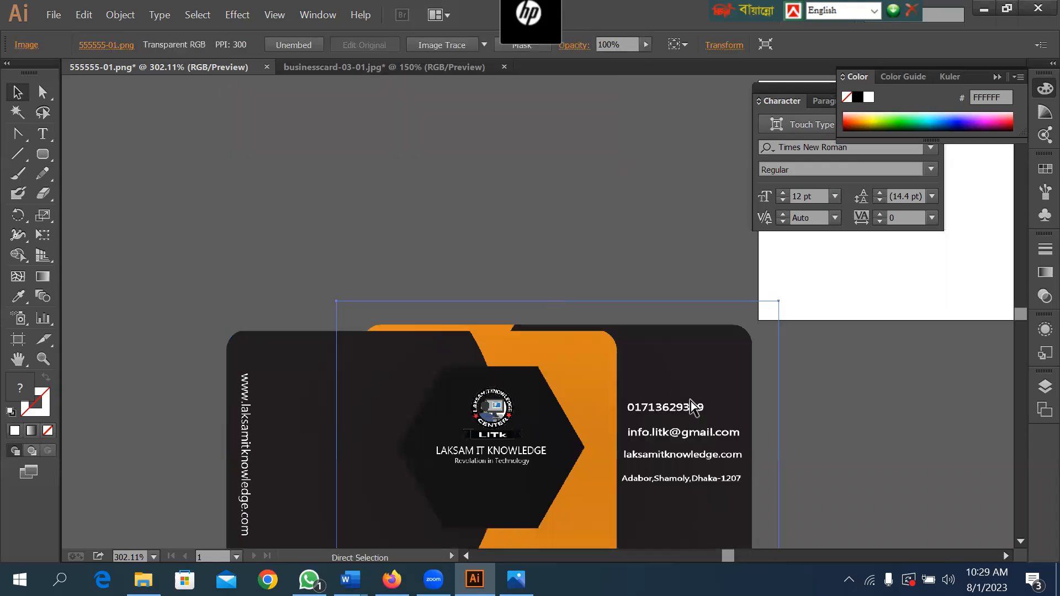
{"action": "key", "text": "ctrl+z"}
{"action": "left_click", "coordinate": [673, 362]}
{"action": "left_click_drag", "start_coordinate": [413, 399], "coordinate": [409, 391]}
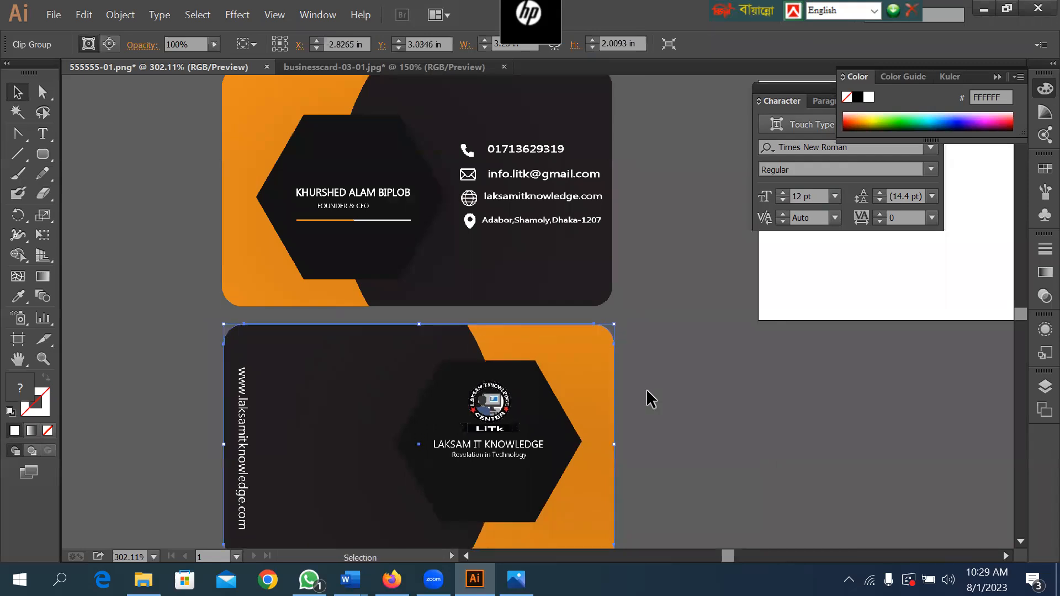
{"action": "left_click", "coordinate": [657, 387]}
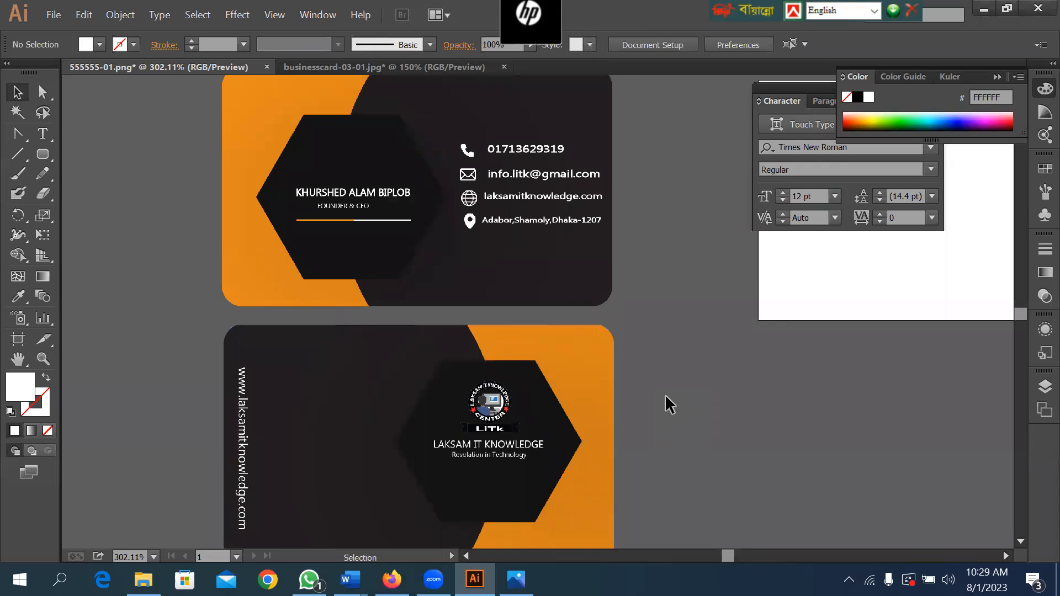
Switch to the image viewer showing 555555-01.png, close it and return to Illustrator.
{"action": "left_click_drag", "start_coordinate": [584, 343], "coordinate": [677, 414]}
{"action": "left_click_drag", "start_coordinate": [588, 378], "coordinate": [456, 315]}
{"action": "key", "text": "alt+Tab"}
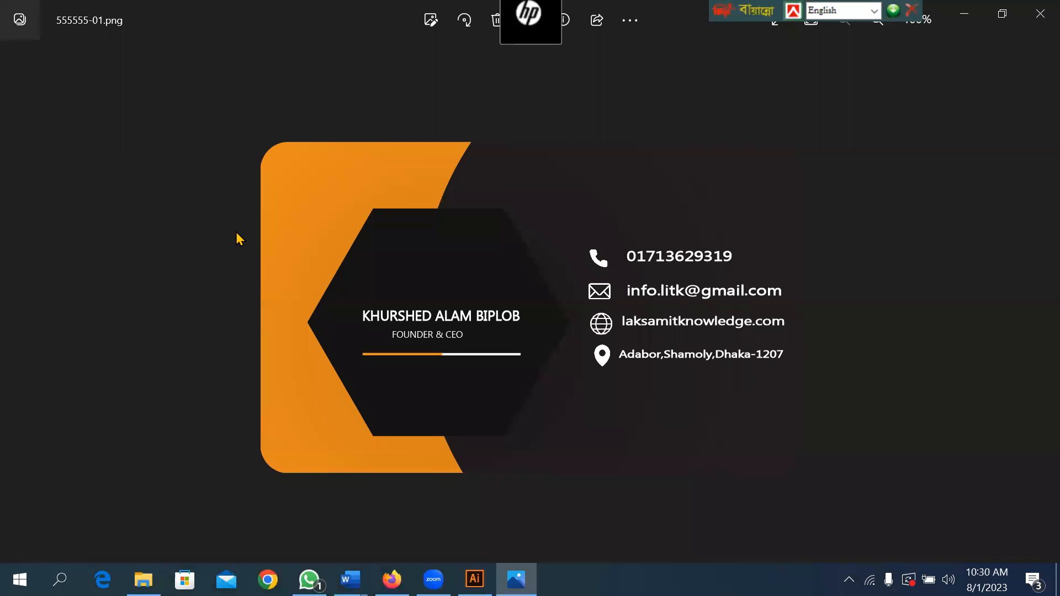
{"action": "left_click", "coordinate": [1037, 17]}
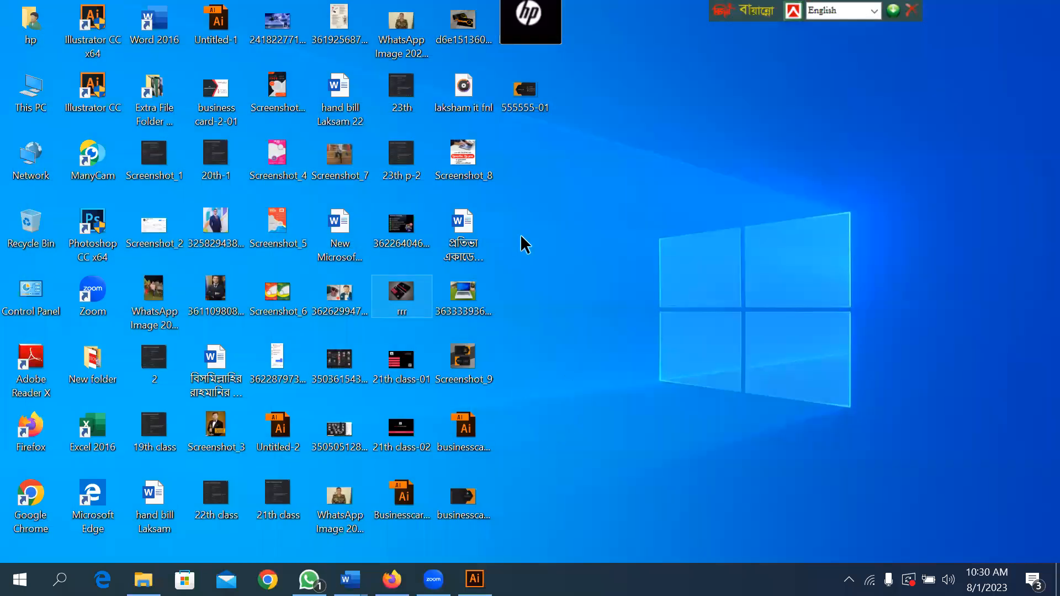
{"action": "key", "text": "alt+Tab"}
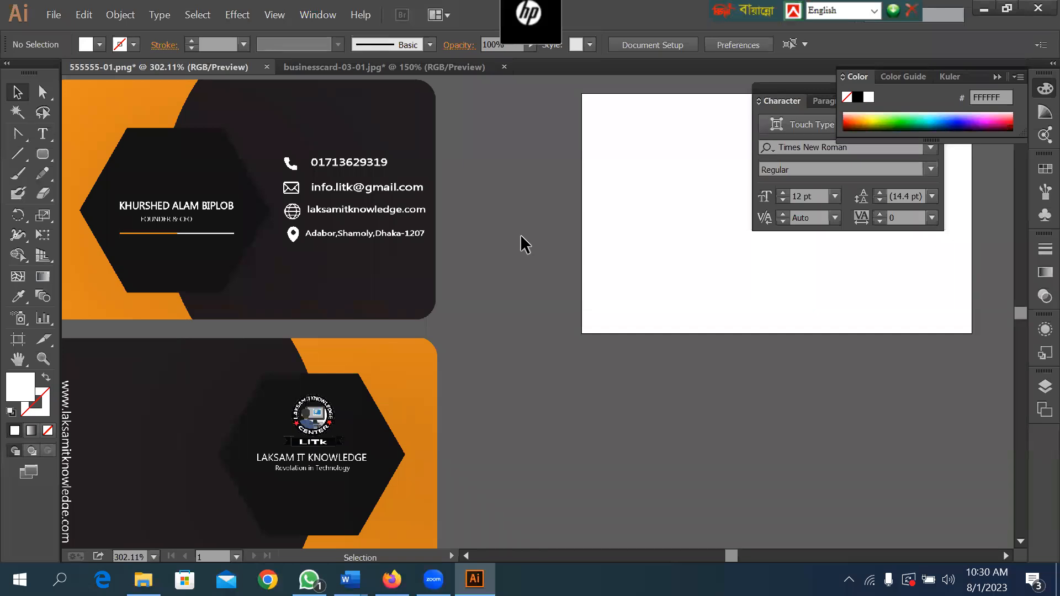
Examine the front and back cards together and up close, checking the rounded corners, contact text, logo and tagline.
{"action": "key", "text": "space"}
{"action": "left_click_drag", "start_coordinate": [476, 172], "coordinate": [662, 228]}
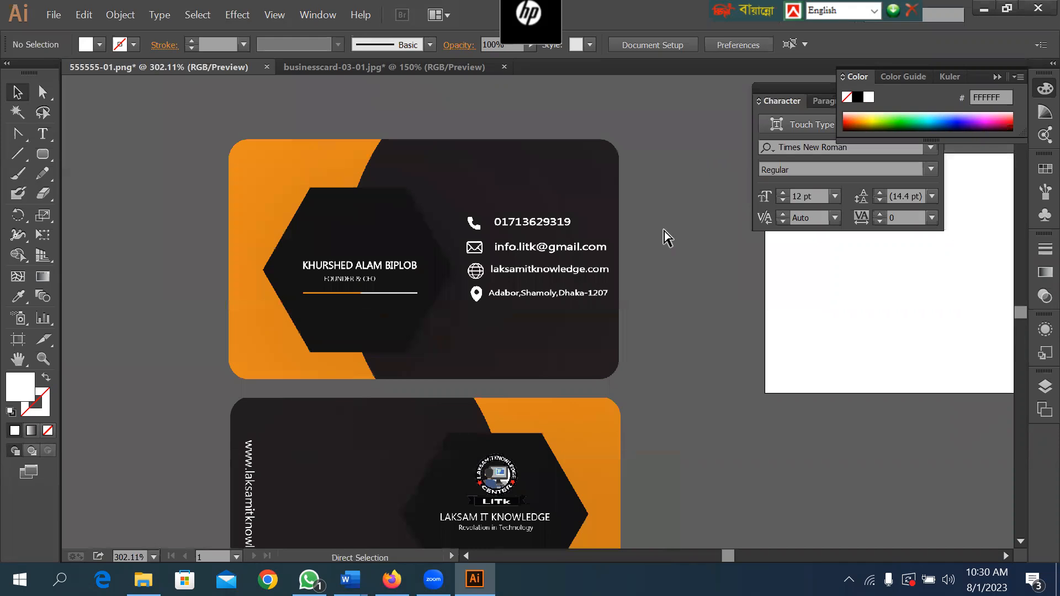
{"action": "key", "text": "ctrl+minus"}
{"action": "key", "text": "ctrl+minus"}
{"action": "key", "text": "space"}
{"action": "left_click_drag", "start_coordinate": [524, 327], "coordinate": [587, 287]}
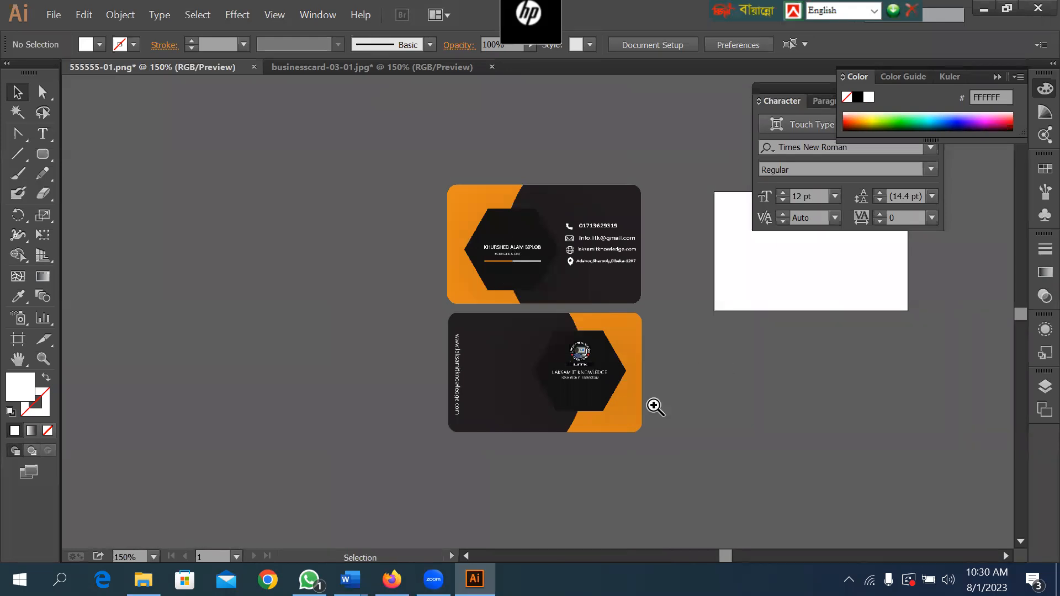
{"action": "left_click", "coordinate": [578, 362], "text": "ctrl"}
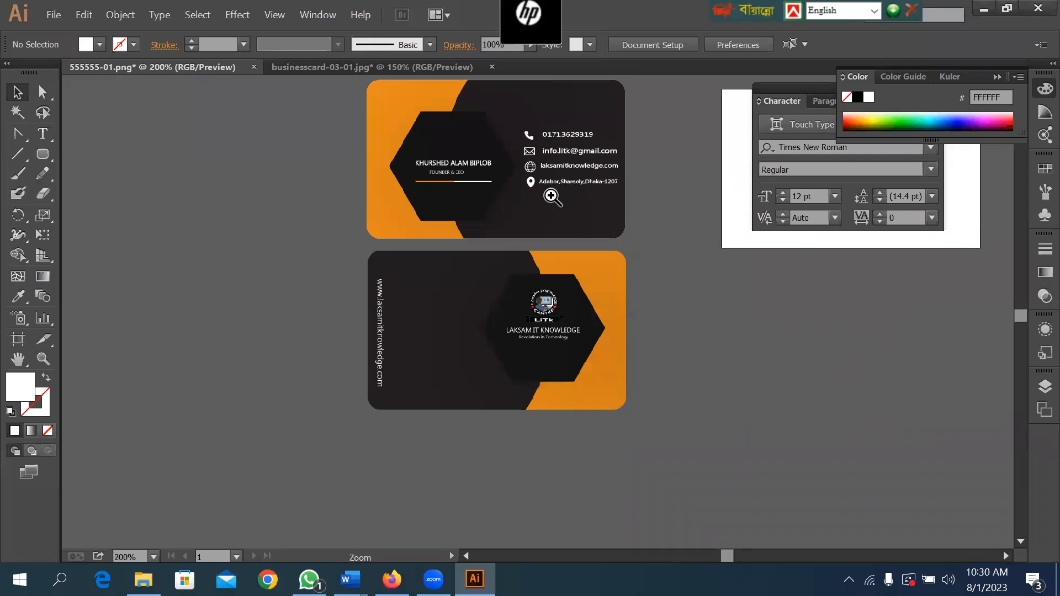
{"action": "left_click_drag", "start_coordinate": [362, 149], "coordinate": [703, 275]}
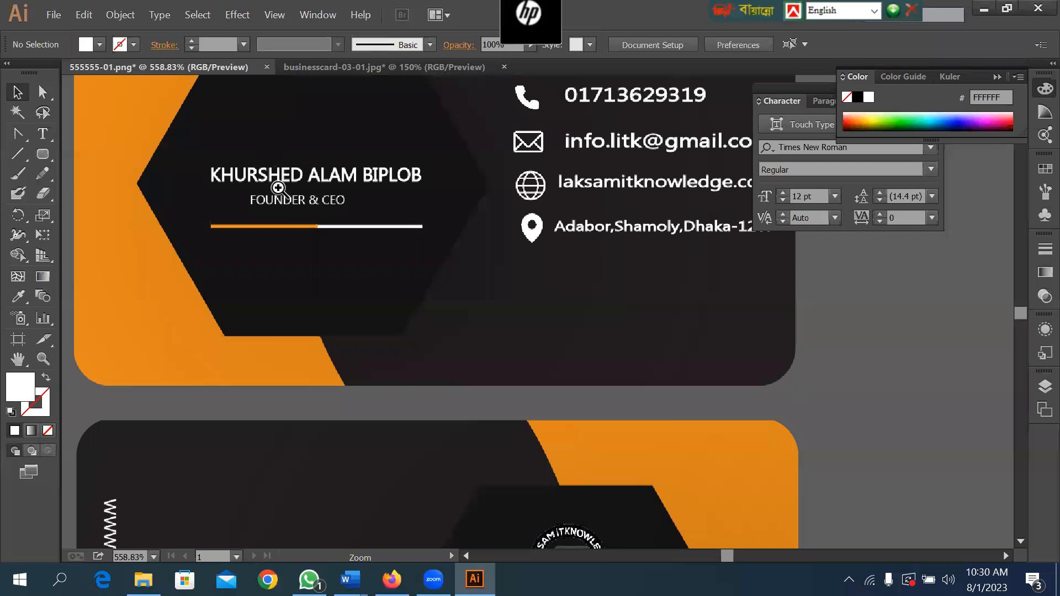
{"action": "key", "text": "space"}
{"action": "left_click_drag", "start_coordinate": [730, 332], "coordinate": [574, 381]}
{"action": "left_click_drag", "start_coordinate": [444, 363], "coordinate": [581, 184]}
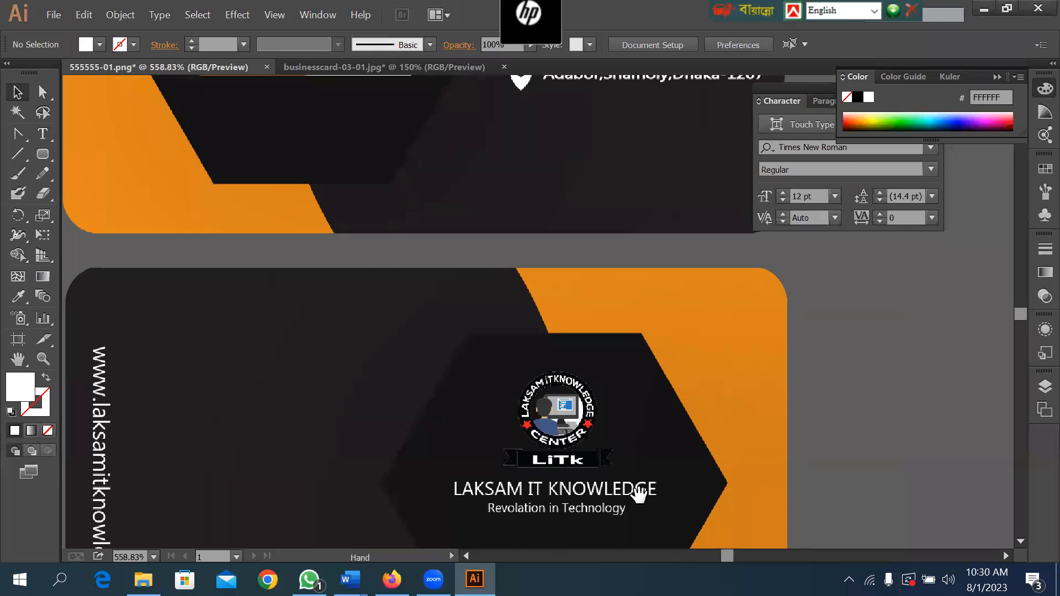
{"action": "left_click_drag", "start_coordinate": [557, 488], "coordinate": [513, 357]}
{"action": "key", "text": "ctrl+space"}
{"action": "left_click_drag", "start_coordinate": [392, 330], "coordinate": [747, 465]}
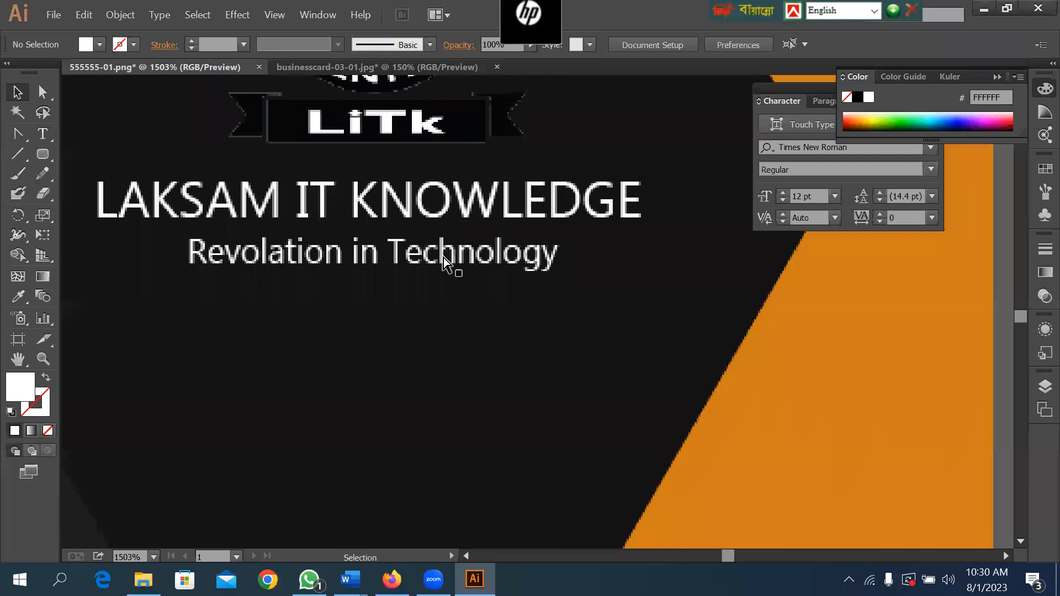
{"action": "key", "text": "ctrl+0"}
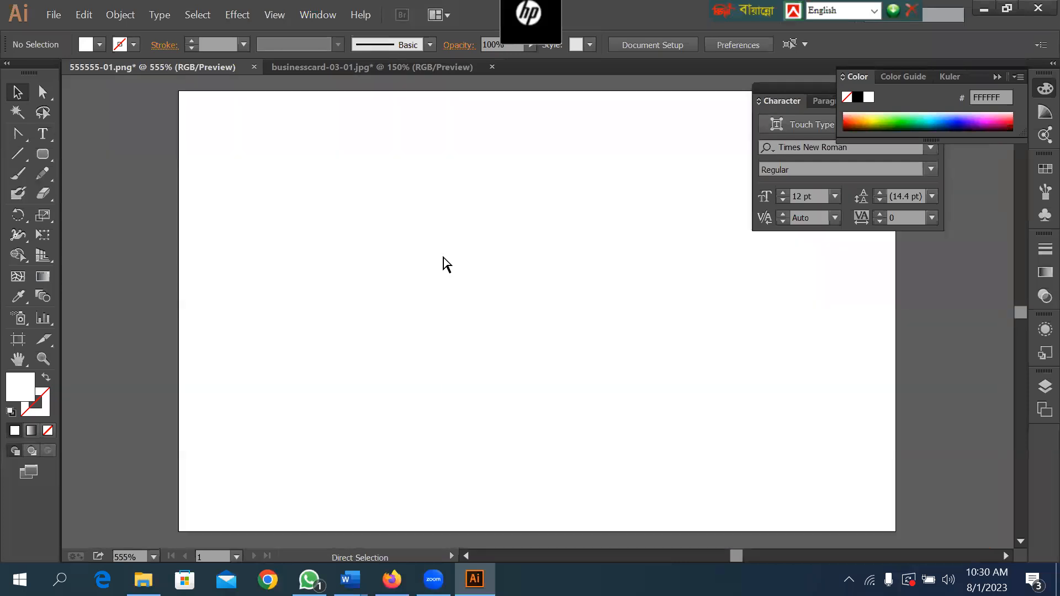
{"action": "key", "text": "ctrl+minus"}
{"action": "key", "text": "ctrl+minus"}
{"action": "key", "text": "ctrl+minus"}
{"action": "key", "text": "ctrl+minus"}
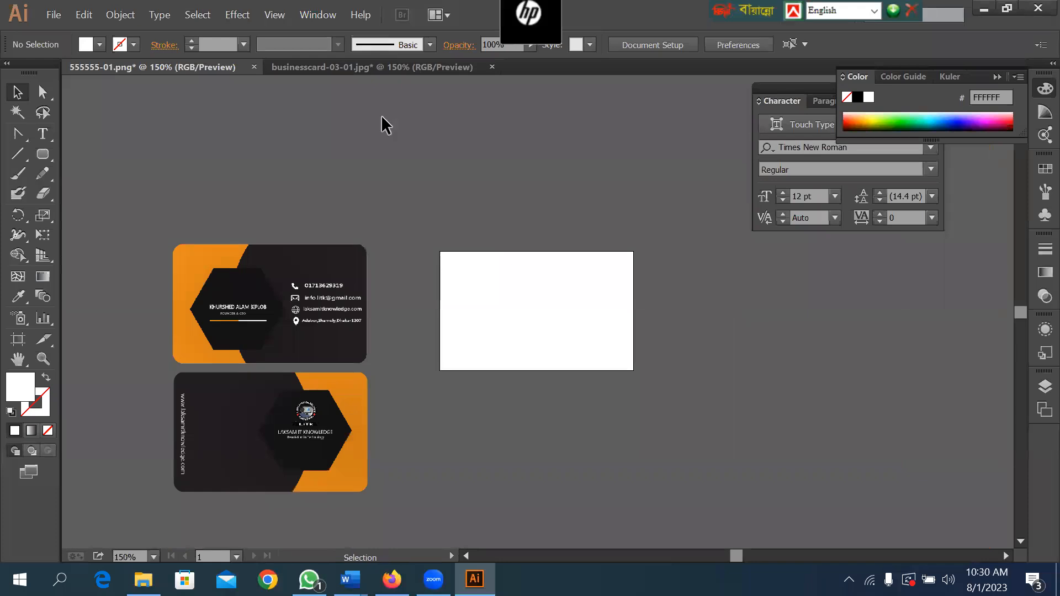
Close businesscard-03-01.jpg without saving its changes.
{"action": "left_click", "coordinate": [402, 67]}
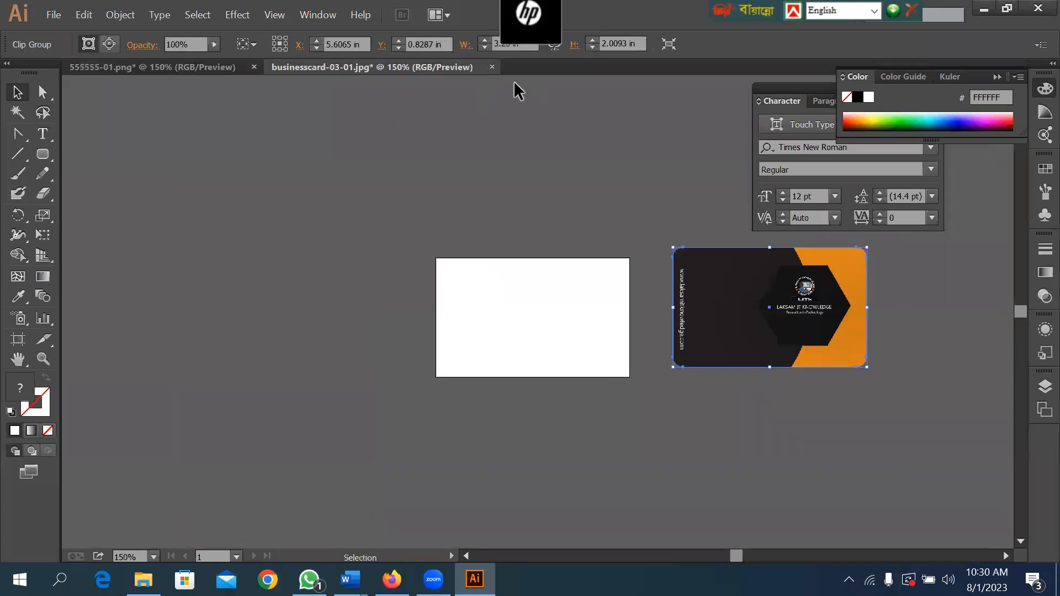
{"action": "left_click", "coordinate": [492, 67]}
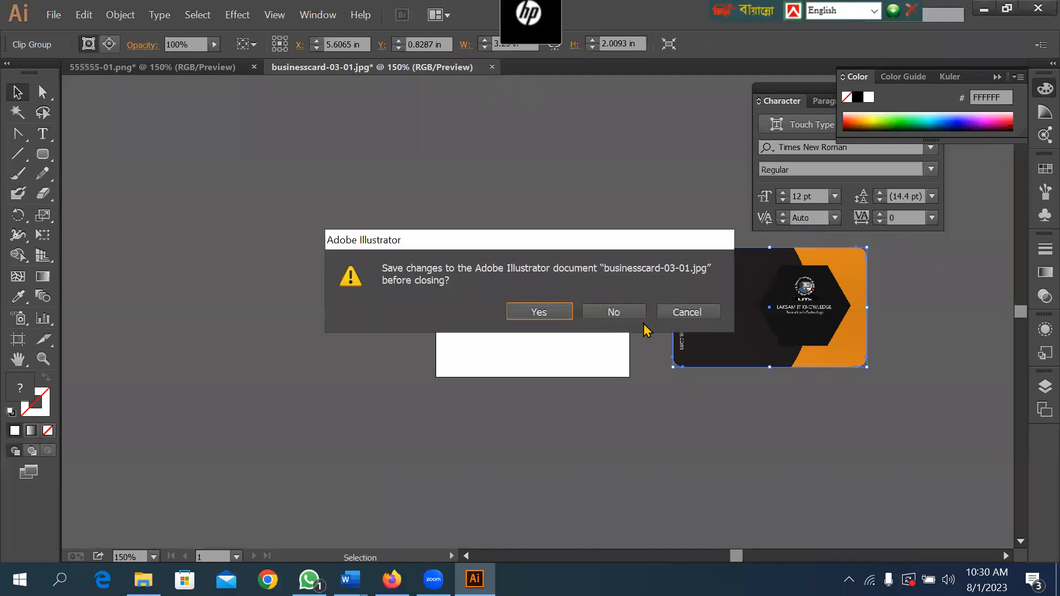
{"action": "left_click", "coordinate": [613, 314]}
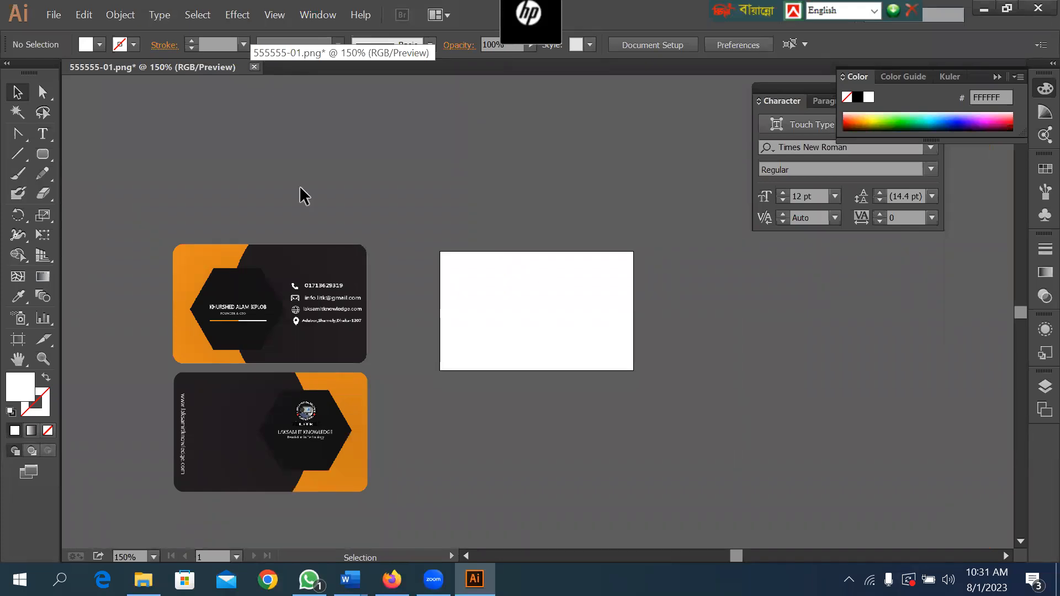
Close the 555555-01.png document with both card sides without saving its changes.
{"action": "left_click_drag", "start_coordinate": [316, 199], "coordinate": [435, 173]}
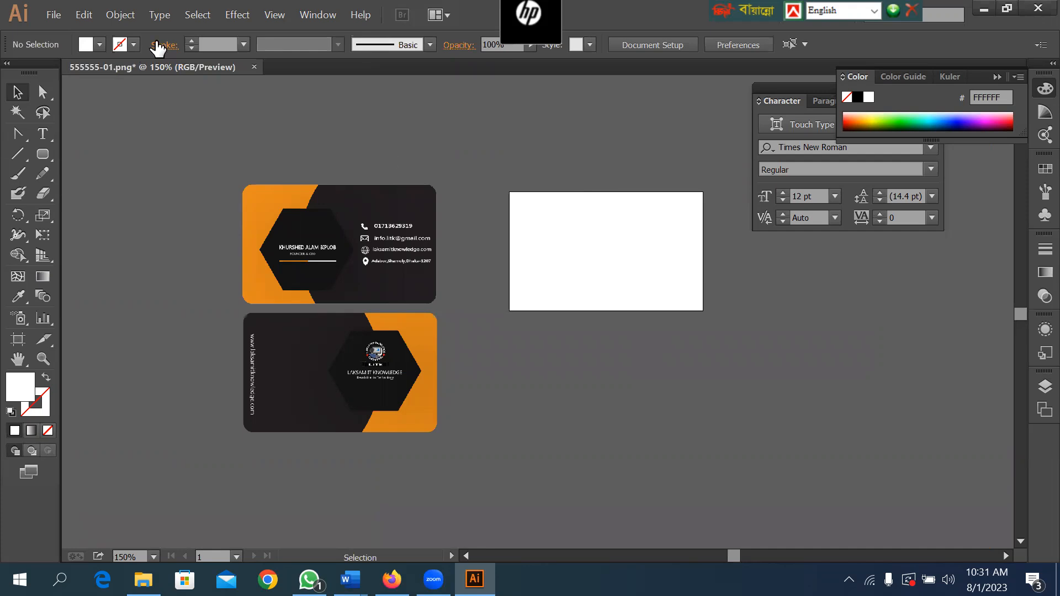
{"action": "left_click", "coordinate": [254, 67]}
{"action": "left_click", "coordinate": [614, 324]}
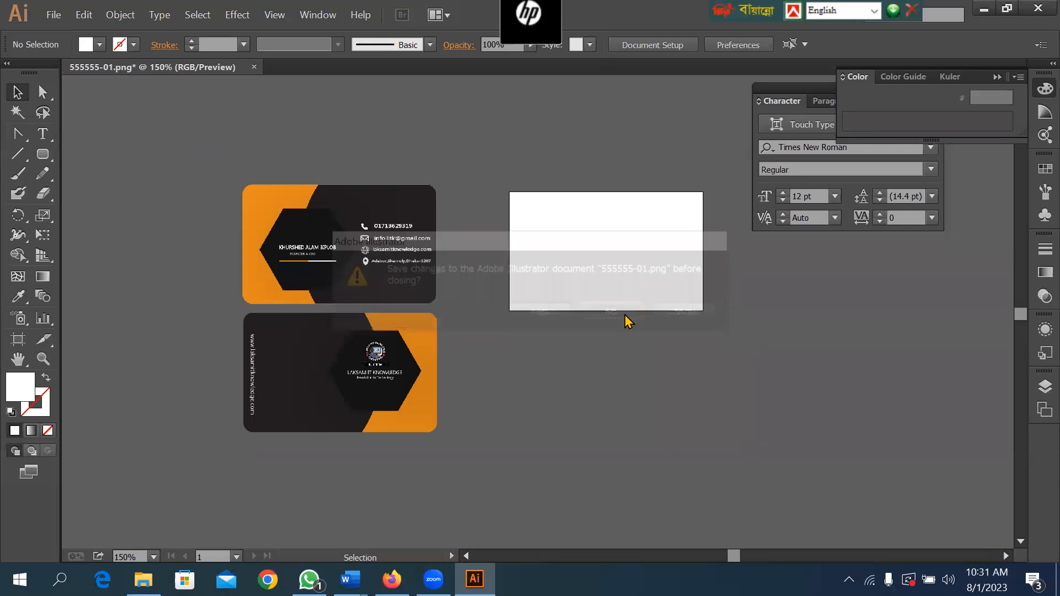